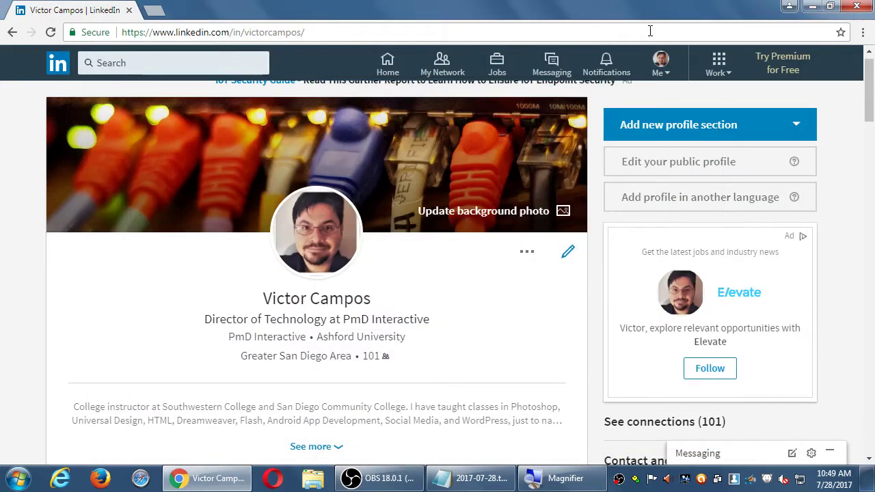
Step: Open your own profile page and review the account options available for it
click(659, 63)
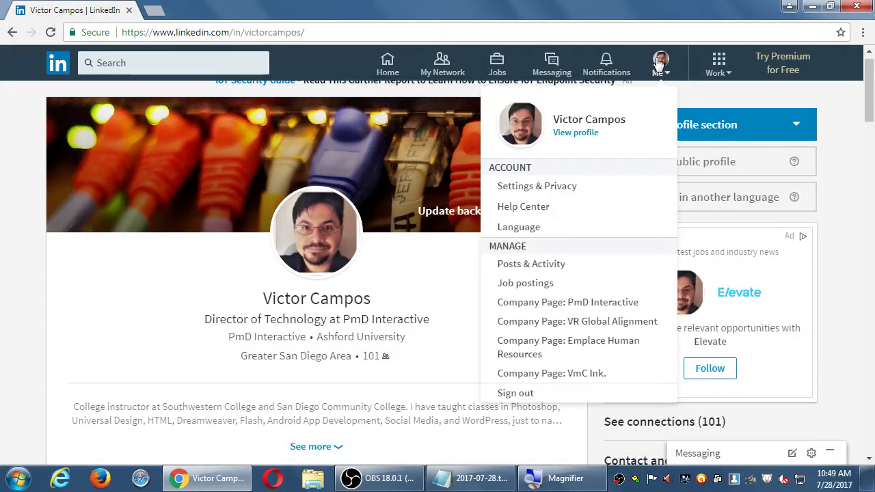
click(570, 132)
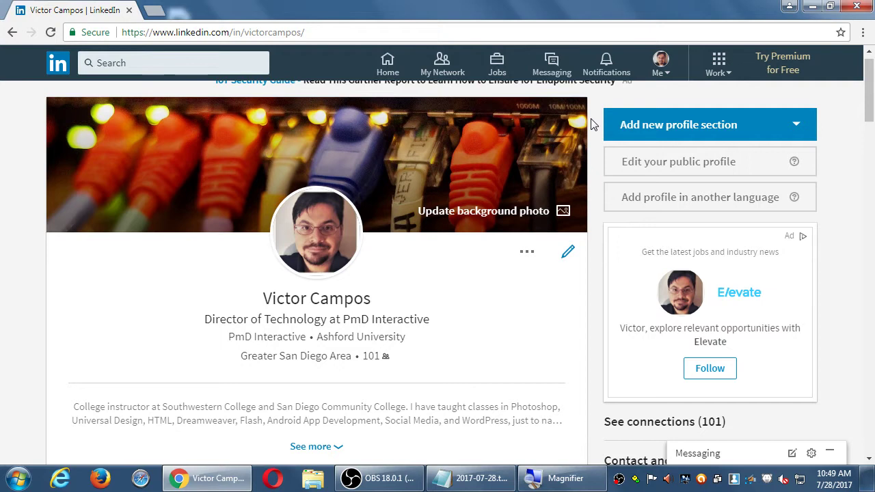
click(661, 60)
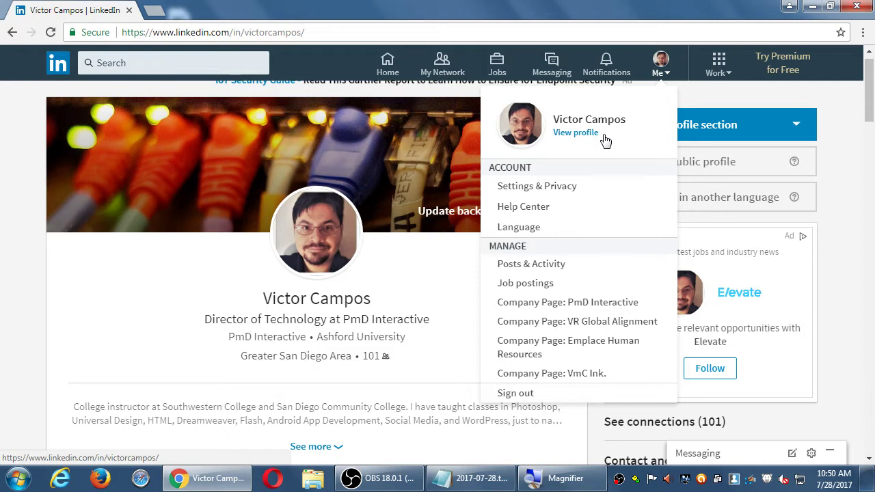
click(850, 153)
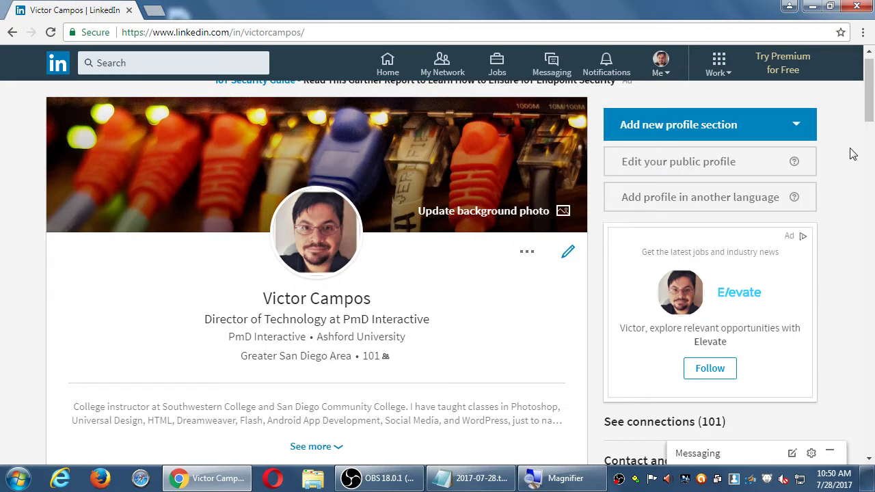
Step: Check the profile's additional options and review the intro editing form down to its media section, closing it without saving
scroll(850, 153, down, 1)
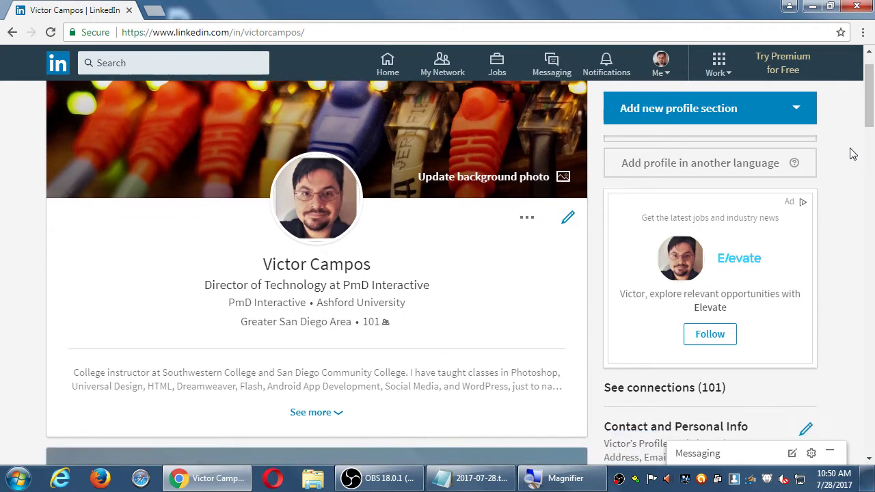
click(525, 219)
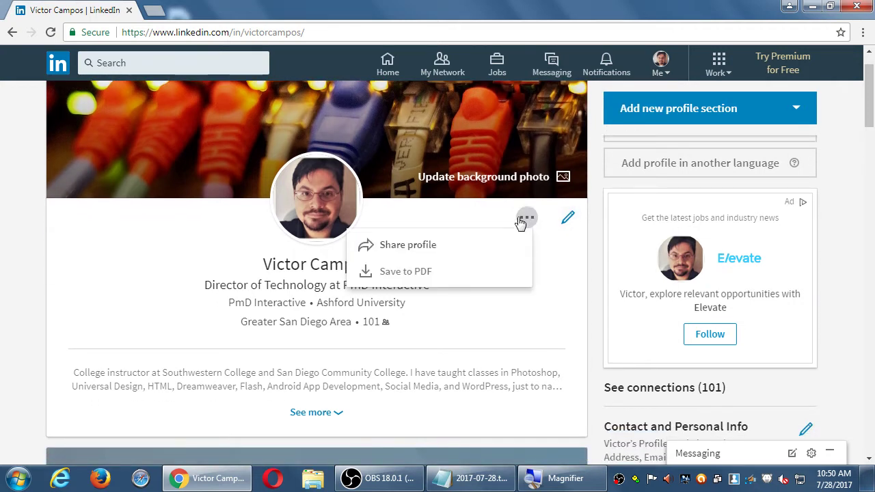
click(570, 217)
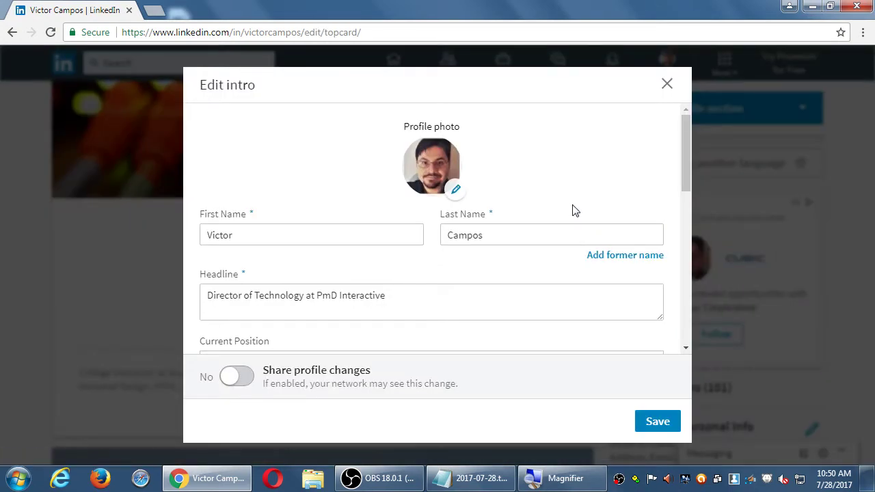
scroll(576, 211, down, 4)
scroll(577, 214, down, 5)
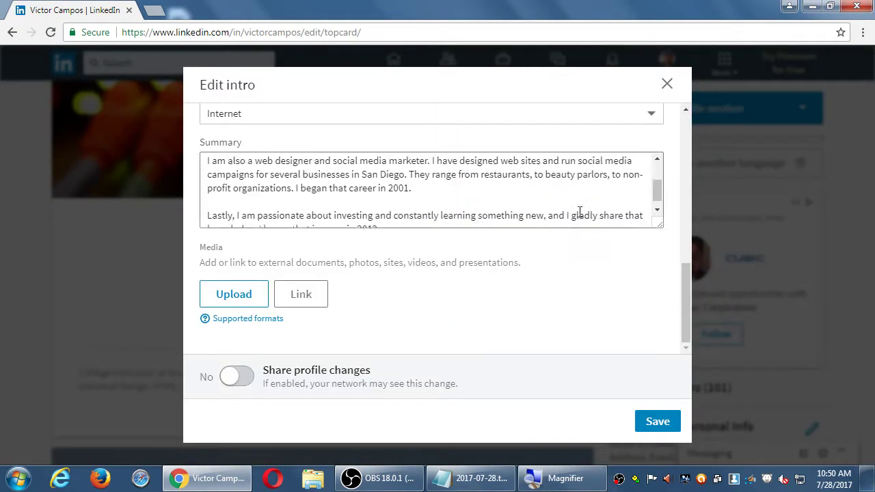
click(667, 84)
Step: Look over the profile page and expand the full summary text in the intro card
scroll(820, 161, down, 4)
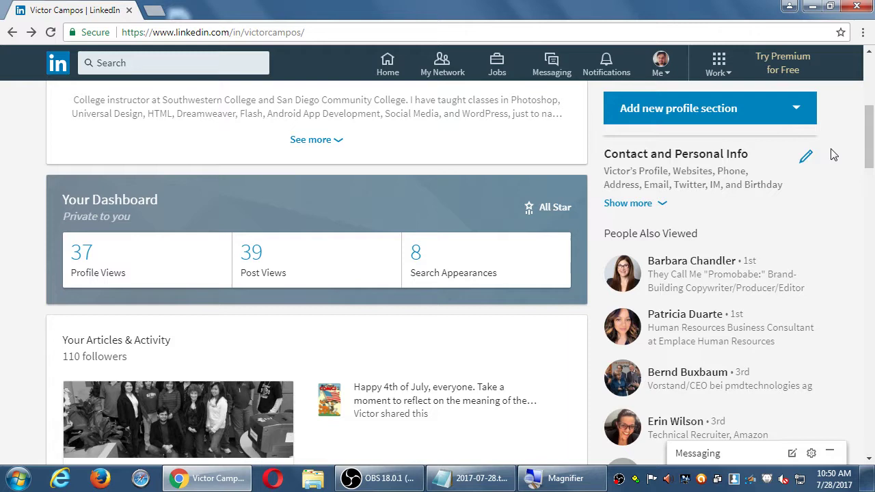
scroll(835, 143, down, 2)
scroll(833, 141, up, 6)
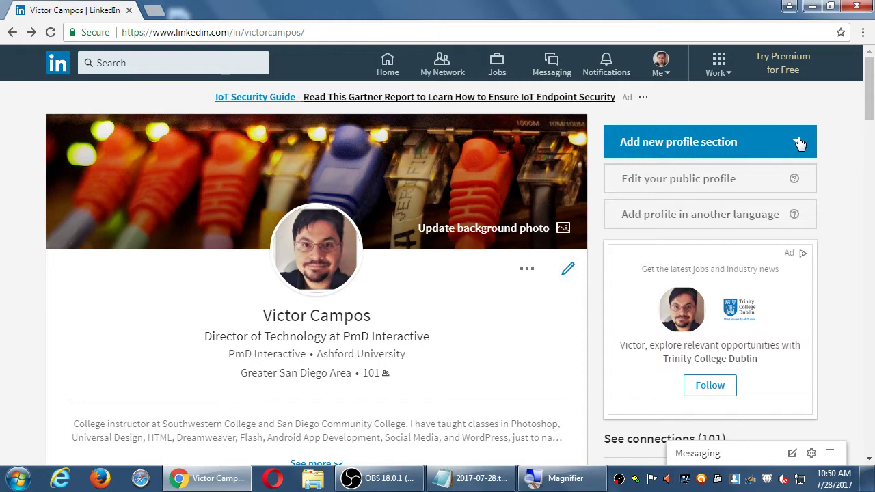
scroll(841, 173, down, 2)
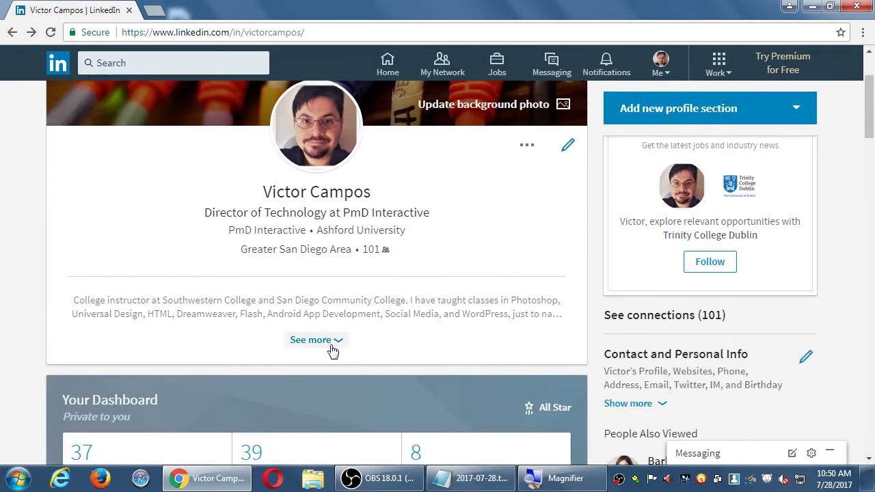
click(331, 347)
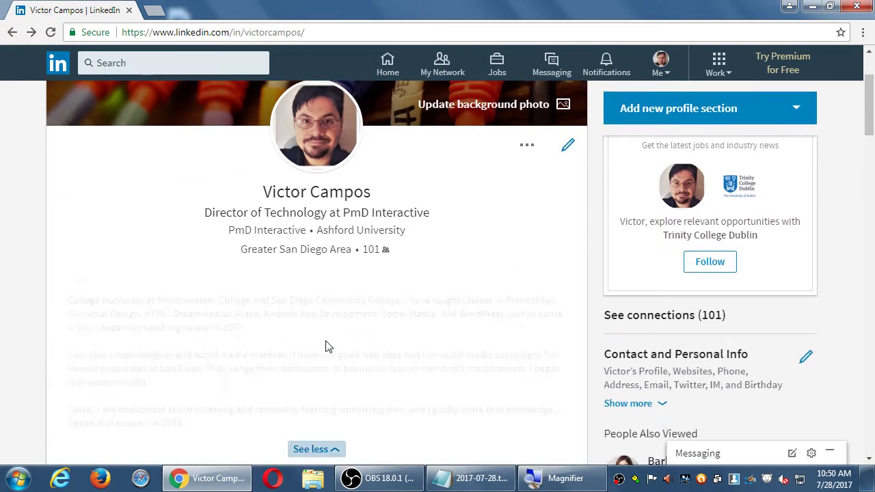
scroll(347, 318, down, 1)
scroll(354, 317, up, 1)
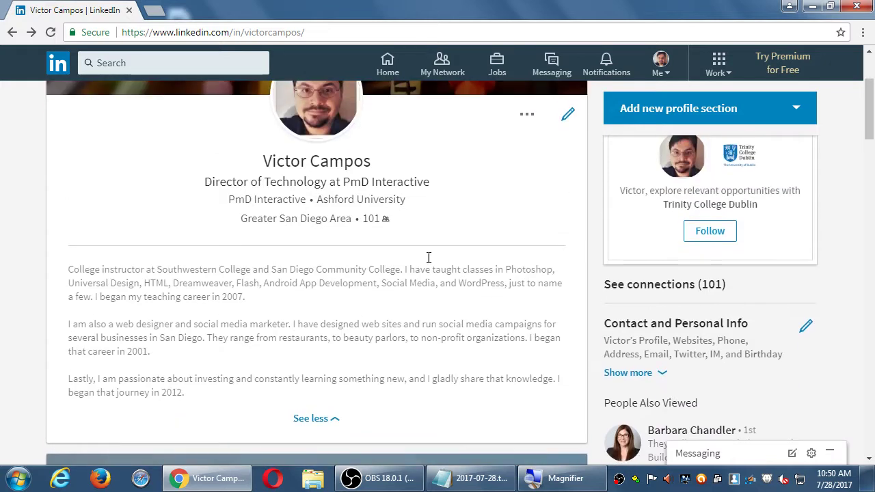
Step: Recheck the profile's additional options and the name, headline and current position fields in the intro form, leaving it unsaved
click(527, 116)
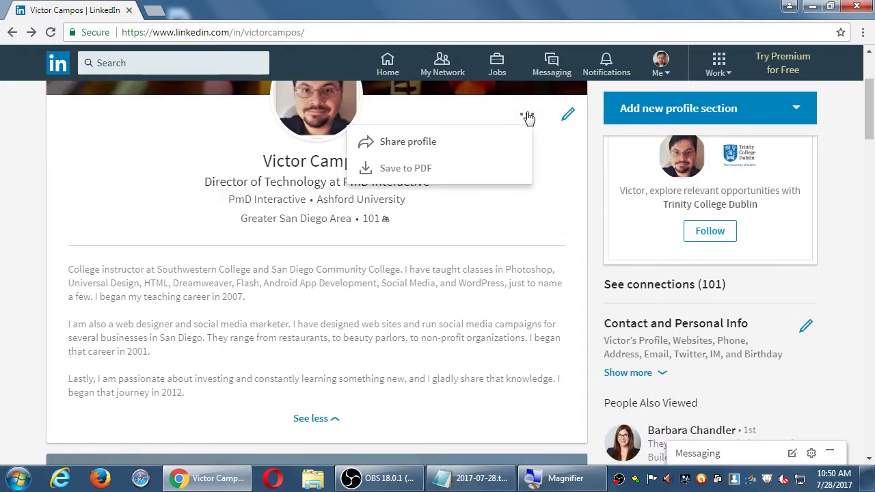
click(585, 127)
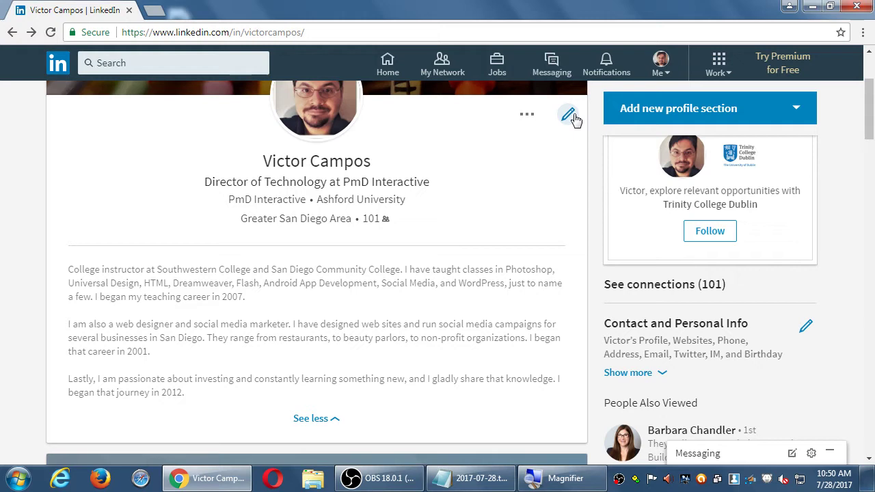
click(568, 114)
scroll(564, 153, down, 3)
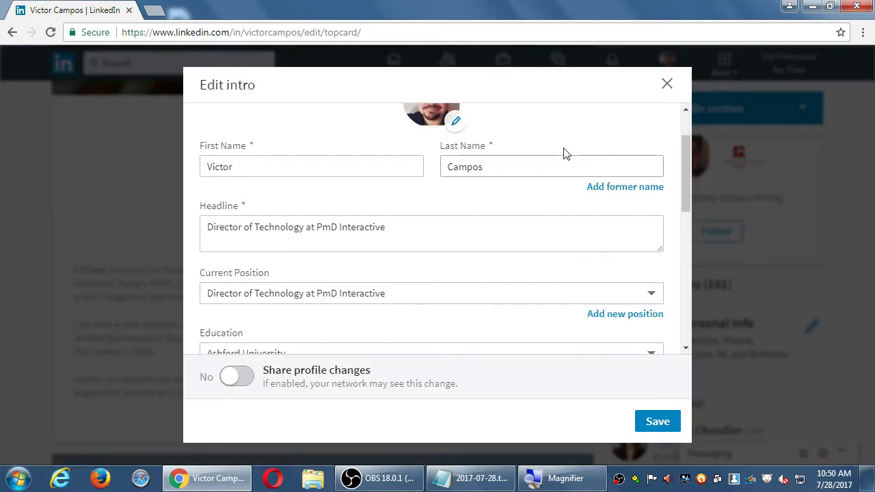
click(667, 83)
Step: Open the Contact and Personal Info form to review the profile URL and website fields, closing it without saving
scroll(599, 275, down, 2)
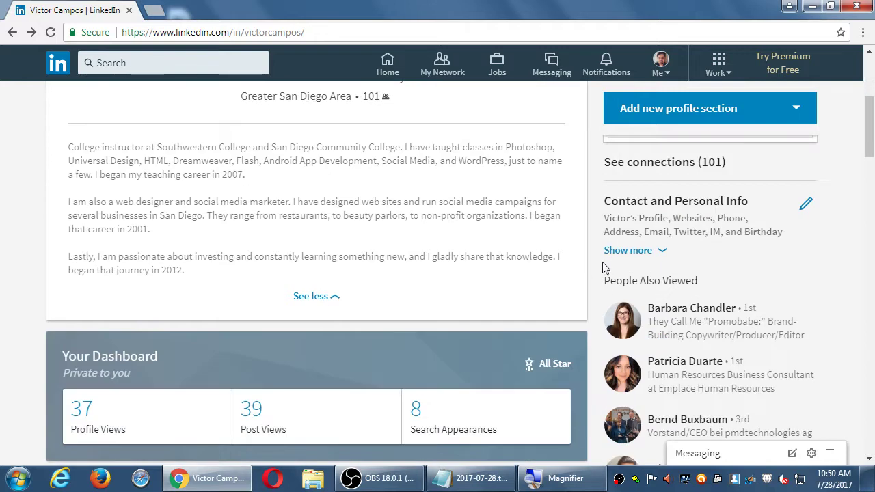
click(805, 203)
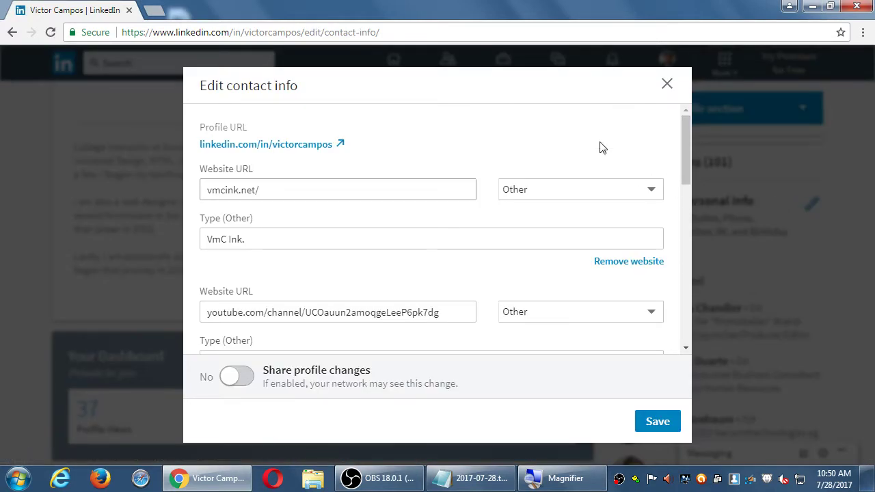
click(672, 88)
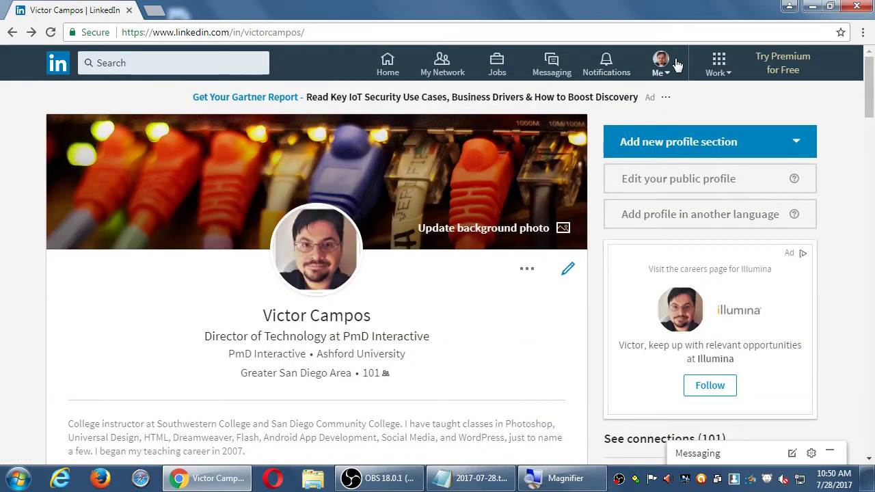
scroll(847, 201, down, 3)
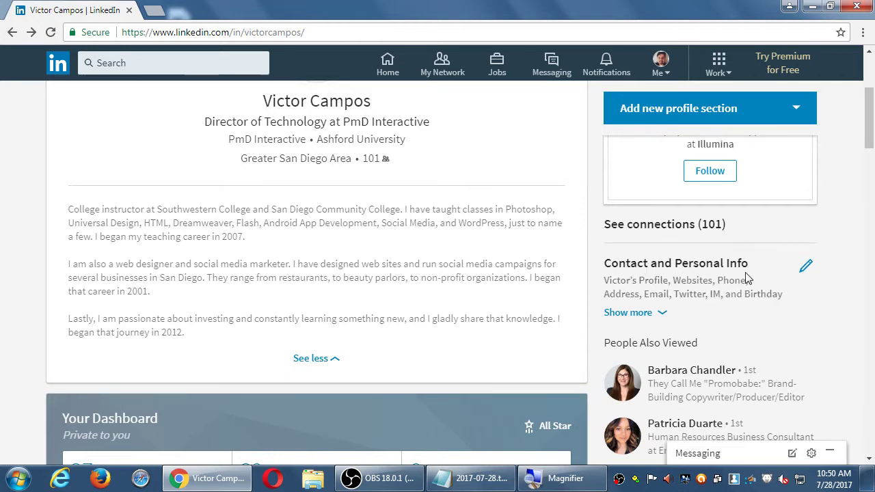
double_click(662, 262)
click(702, 258)
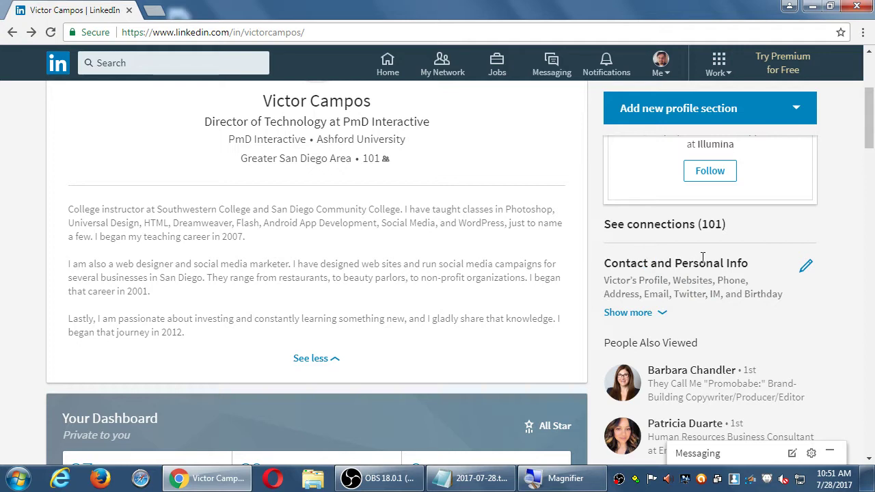
click(807, 269)
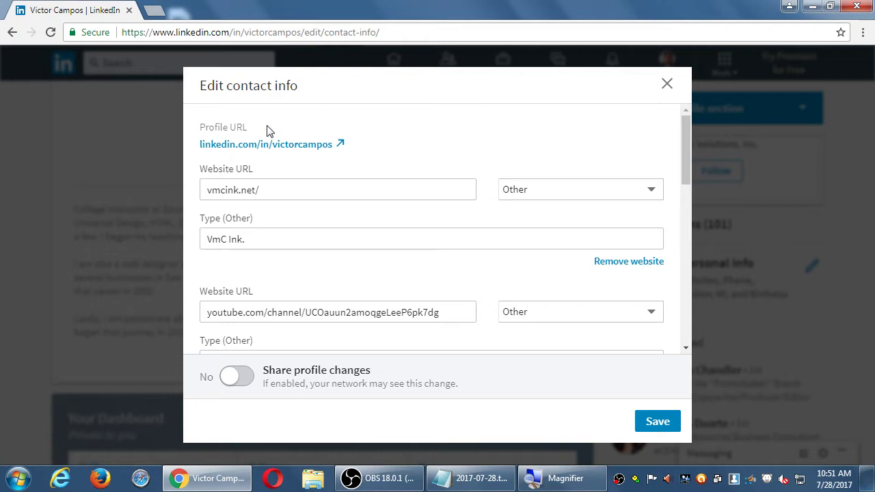
click(668, 85)
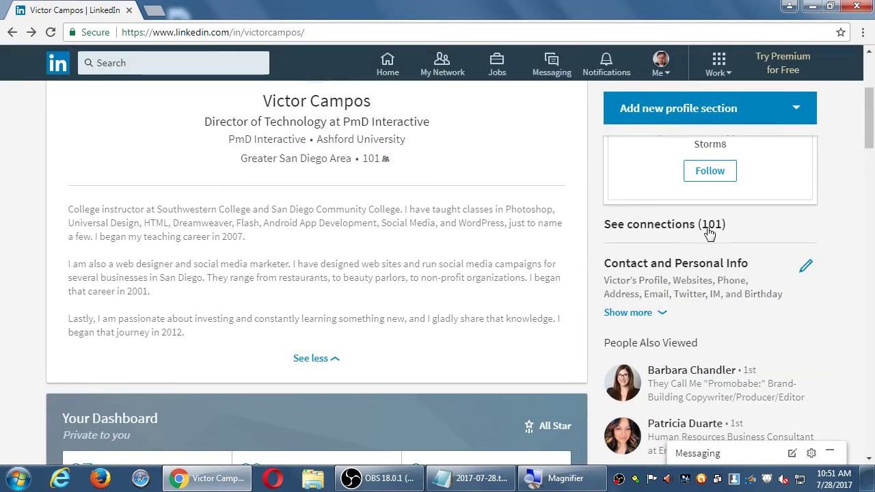
Step: Expand the Contact and Personal Info section and review the contact details listed on the profile
scroll(726, 279, down, 1)
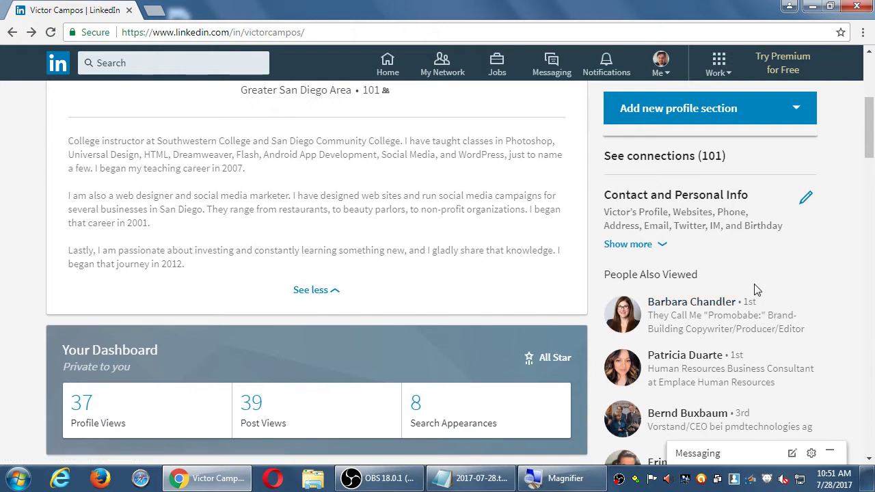
click(660, 245)
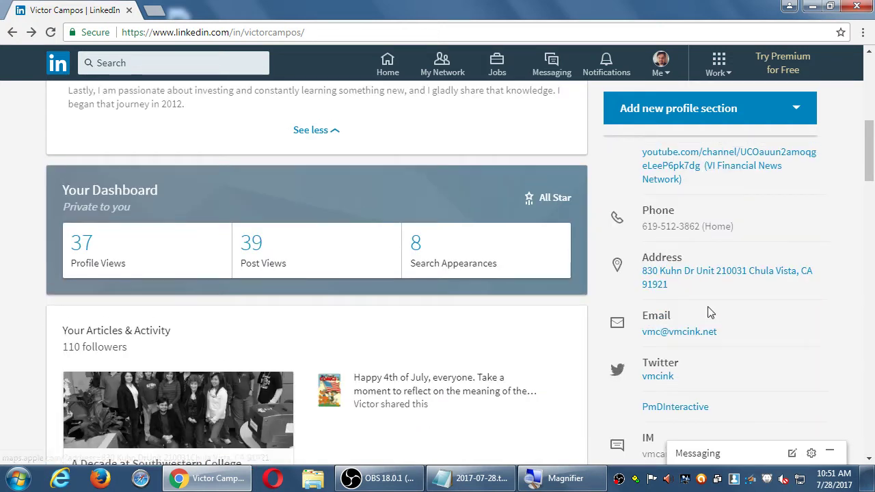
scroll(708, 313, up, 5)
scroll(709, 308, down, 1)
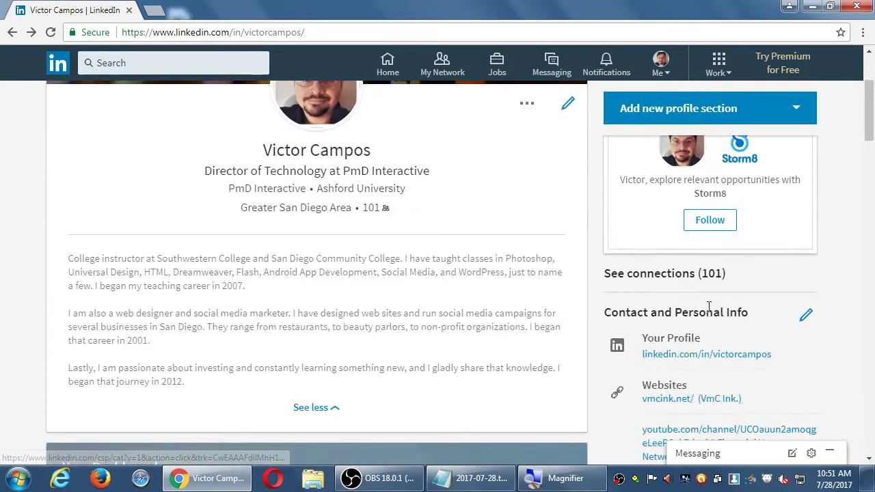
scroll(709, 307, down, 2)
key(alt+Left)
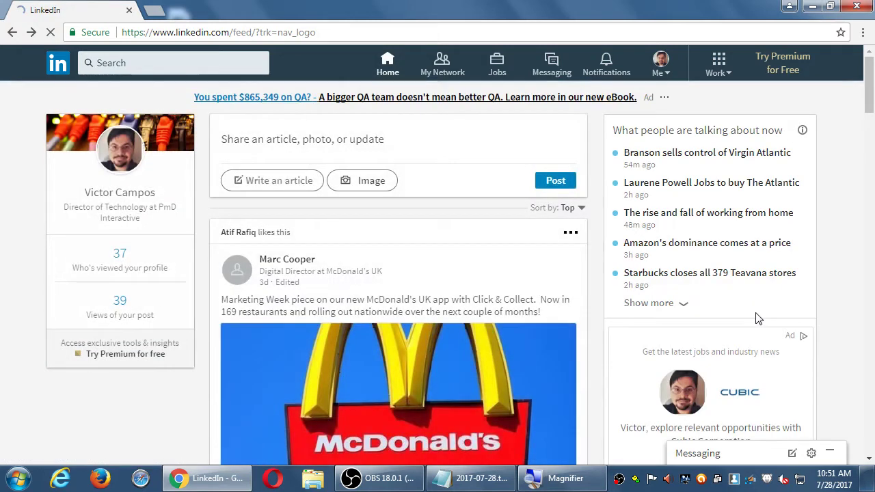
scroll(758, 322, down, 1)
key(alt+Right)
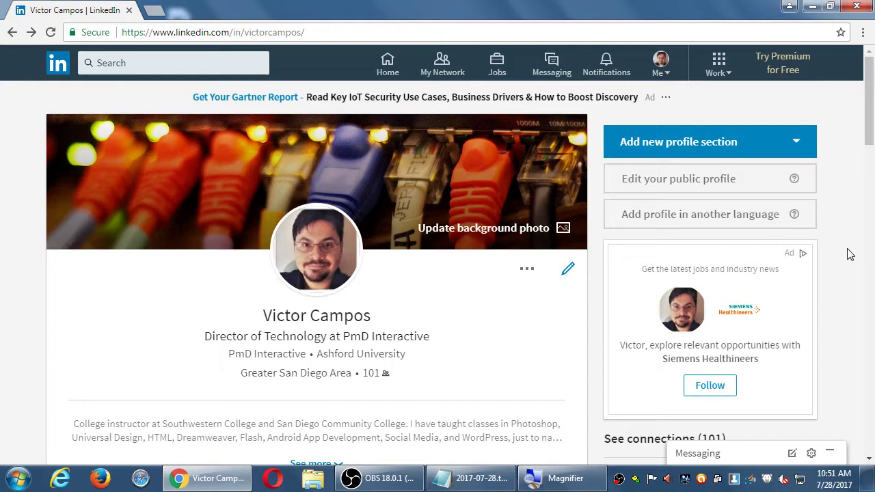
Step: Examine the profile's contact section, dashboard, People Also Viewed list, and Your Articles & Activity section
scroll(849, 254, down, 4)
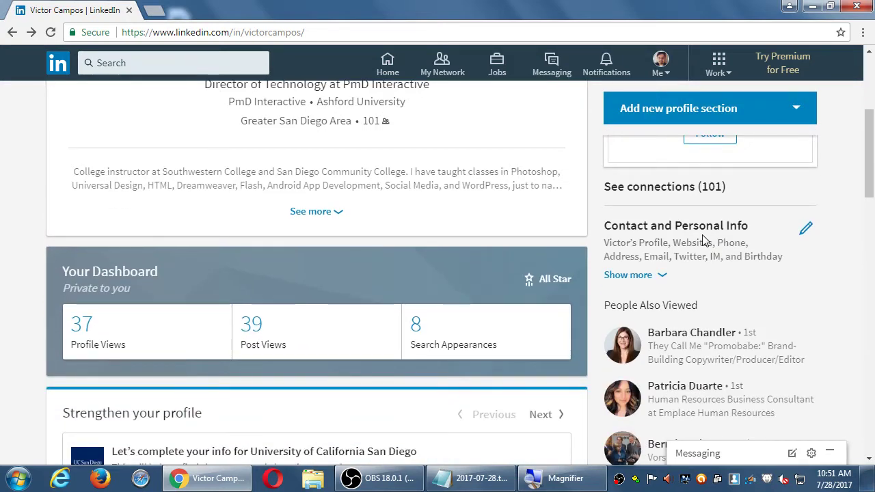
scroll(704, 241, down, 2)
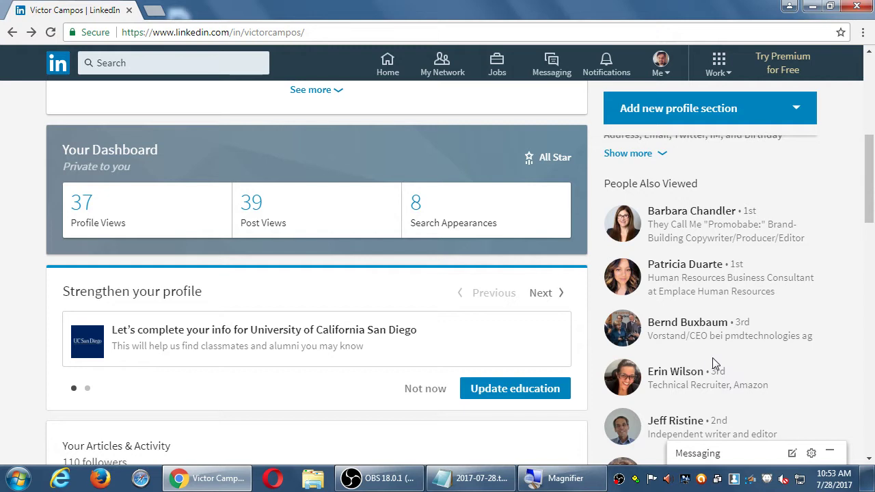
scroll(711, 358, down, 1)
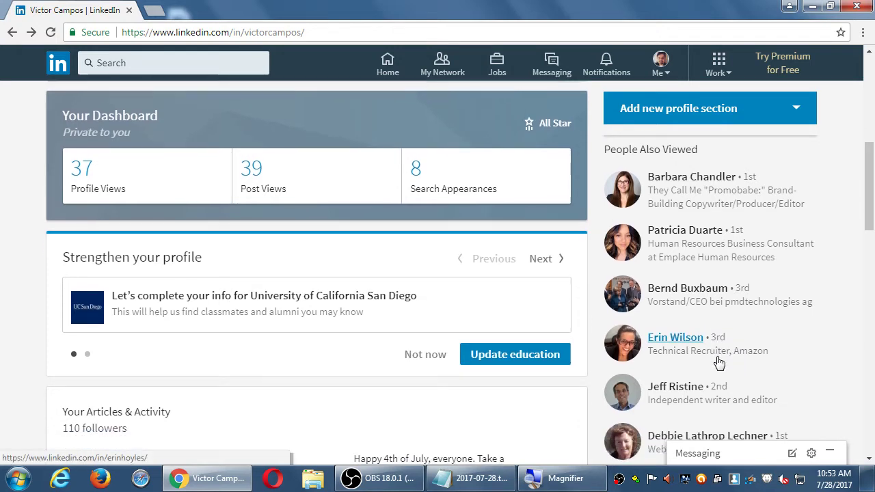
scroll(827, 345, down, 1)
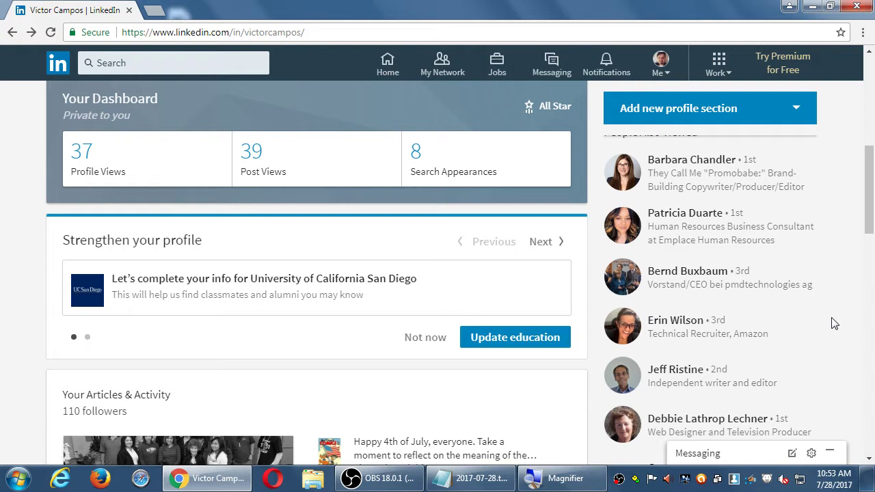
scroll(840, 315, up, 1)
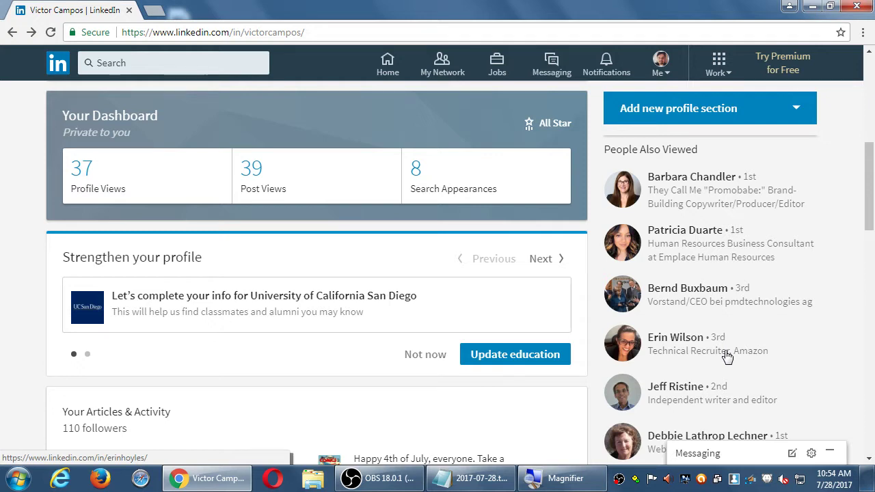
scroll(727, 356, down, 2)
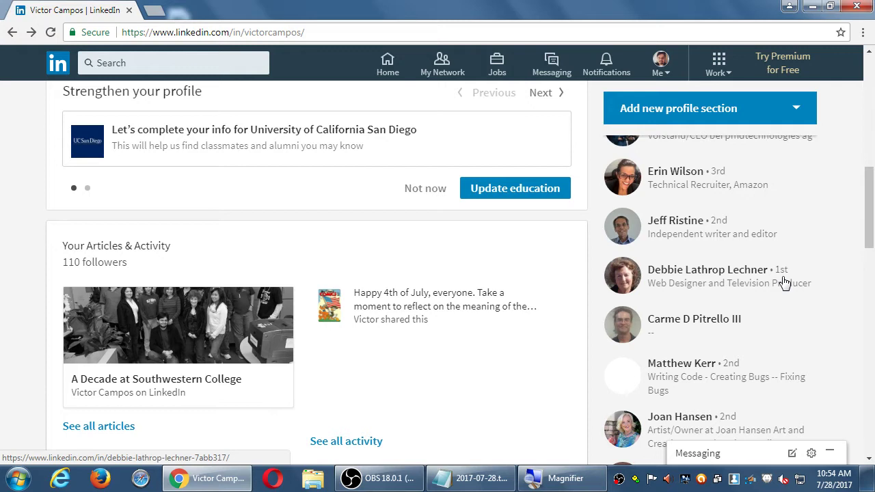
scroll(535, 294, down, 4)
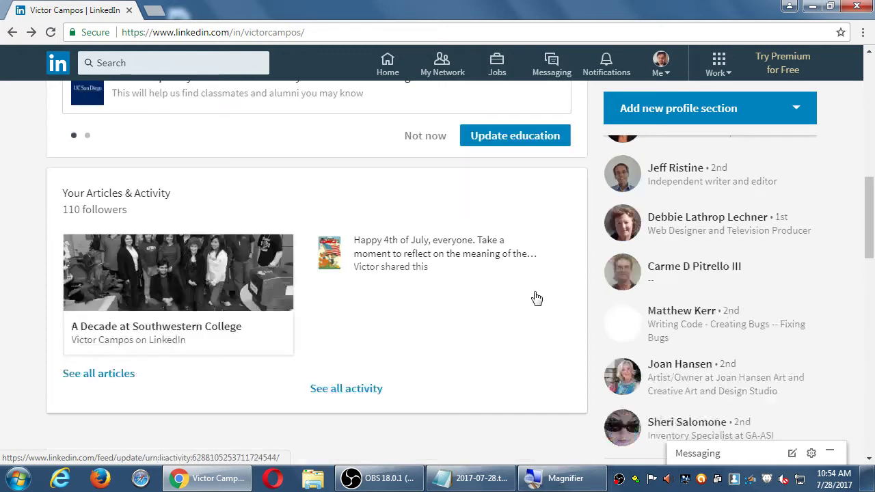
Step: Examine the profile page's skills section, dashboard, People Also Viewed list and intro card
scroll(560, 308, down, 2)
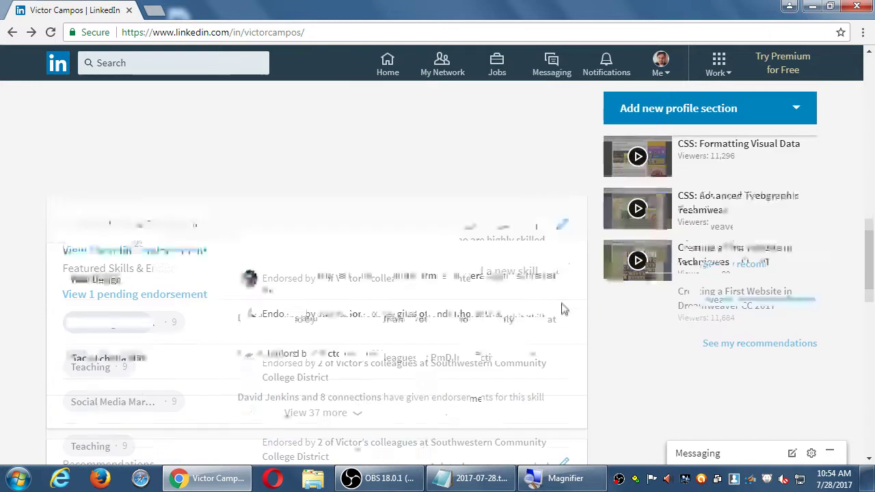
scroll(562, 308, up, 2)
scroll(561, 308, up, 7)
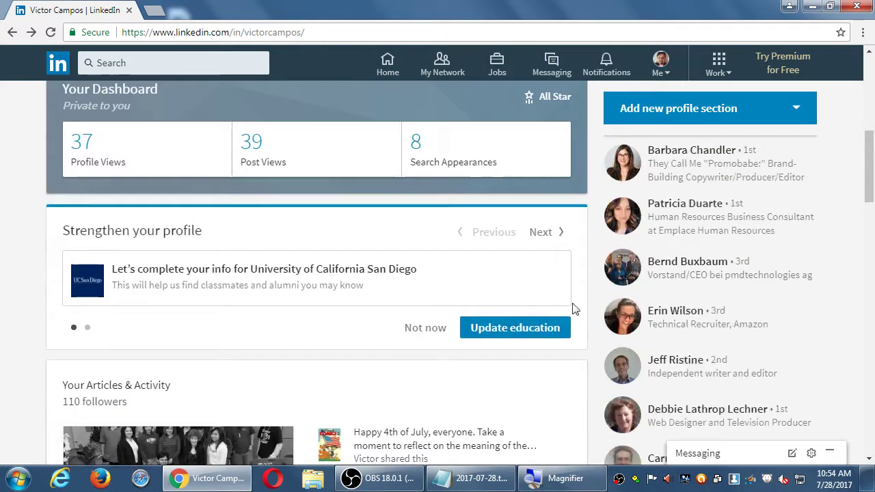
scroll(769, 307, down, 1)
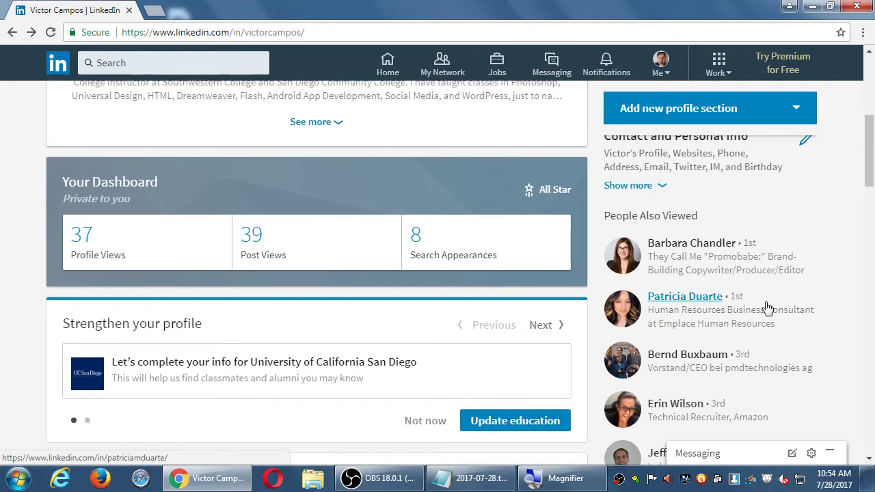
scroll(767, 308, up, 1)
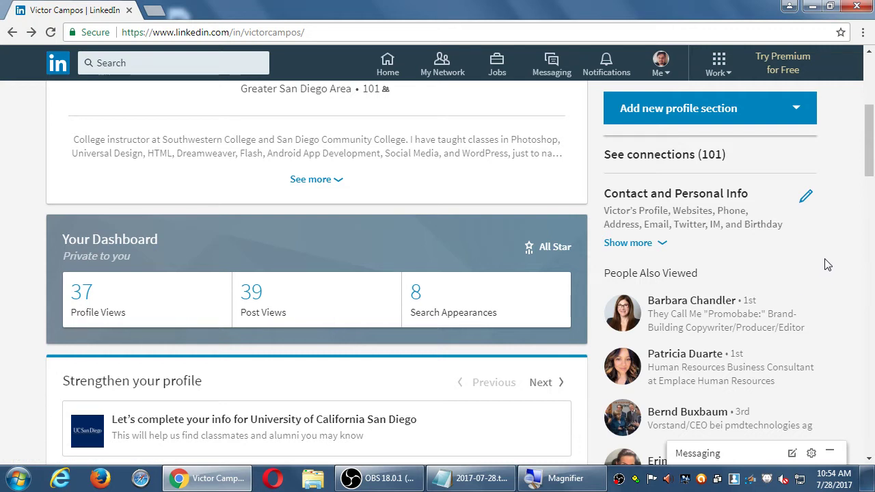
scroll(827, 264, down, 2)
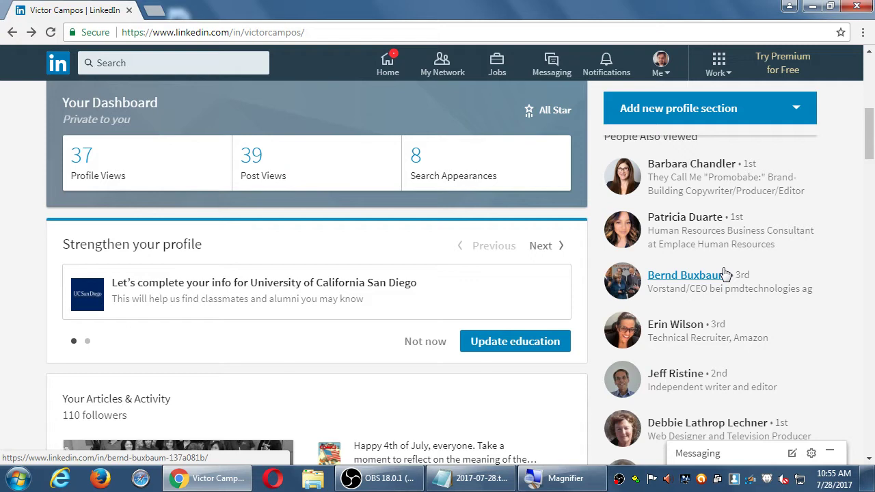
scroll(726, 266, up, 6)
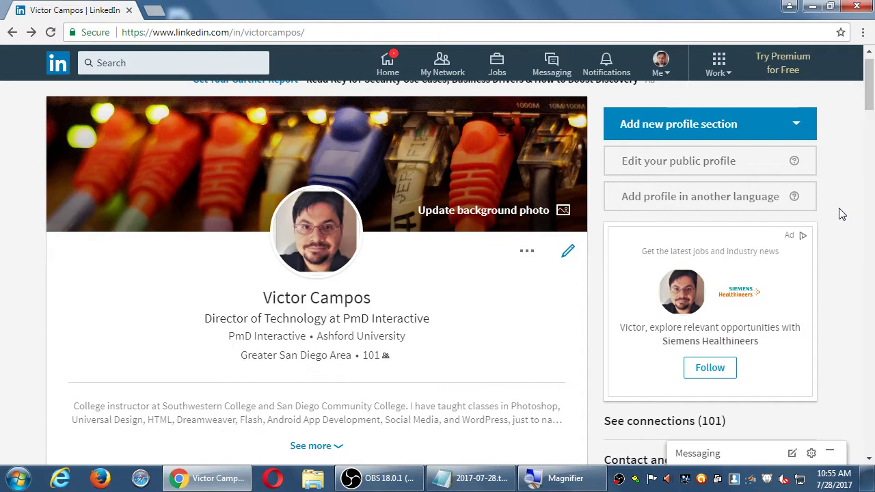
scroll(841, 214, up, 1)
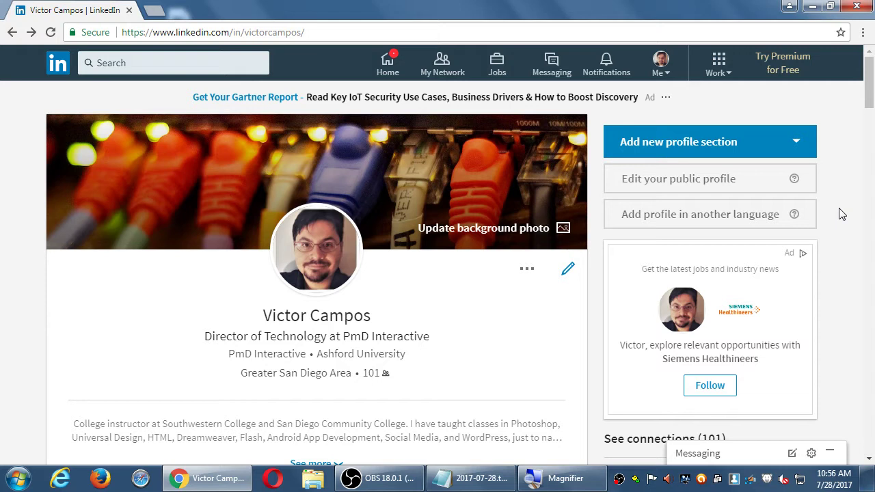
Step: Open the Contact and Personal Info section of the profile for editing
scroll(862, 226, down, 1)
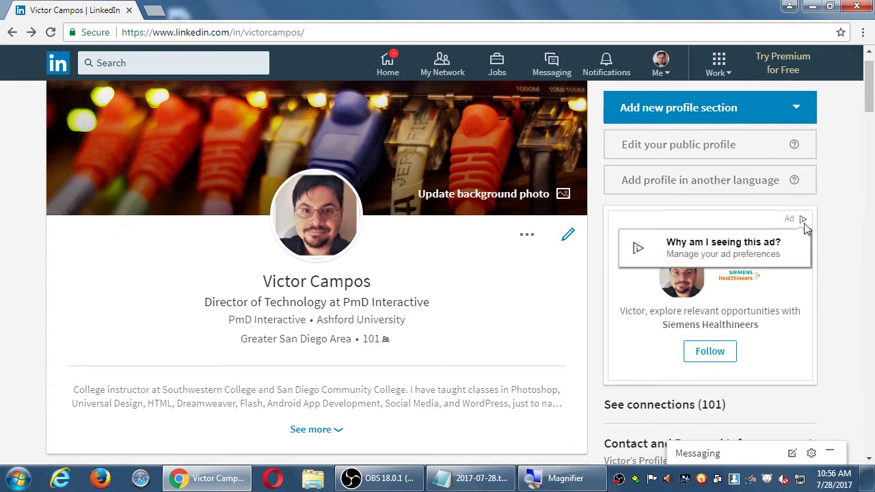
scroll(578, 256, down, 3)
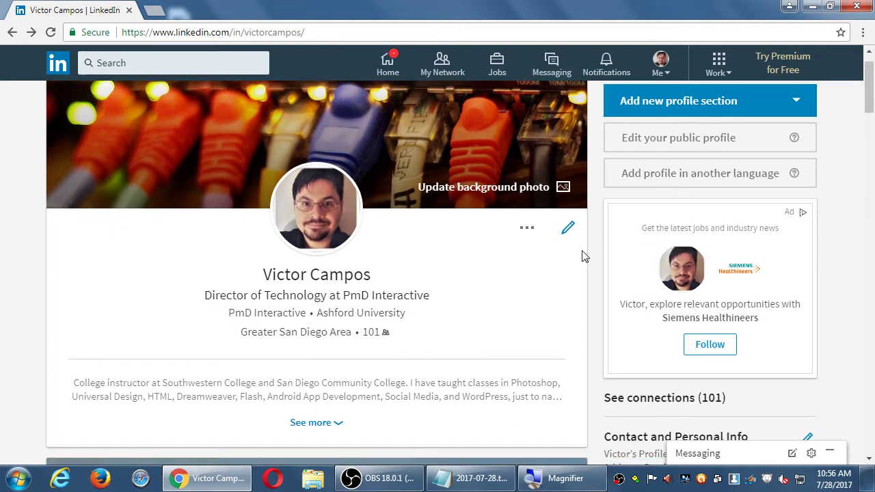
scroll(584, 256, down, 1)
drag(619, 284, 709, 285)
click(723, 287)
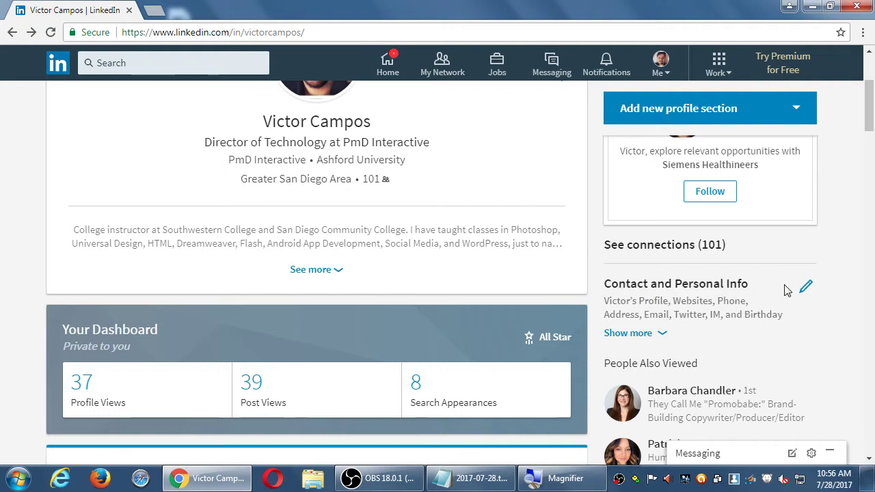
click(804, 286)
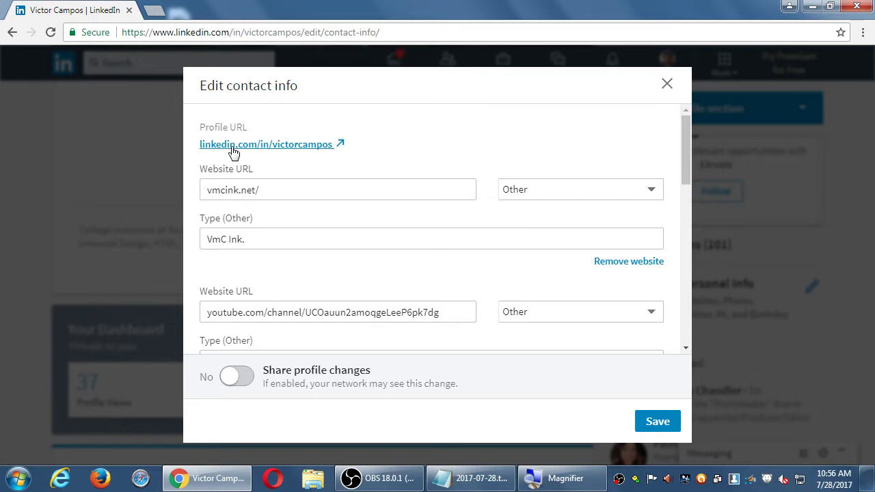
Step: Open the public profile settings from the contact form's profile URL, look over the page, and close it
drag(217, 127, 319, 129)
click(266, 130)
drag(217, 128, 299, 126)
click(298, 126)
click(342, 147)
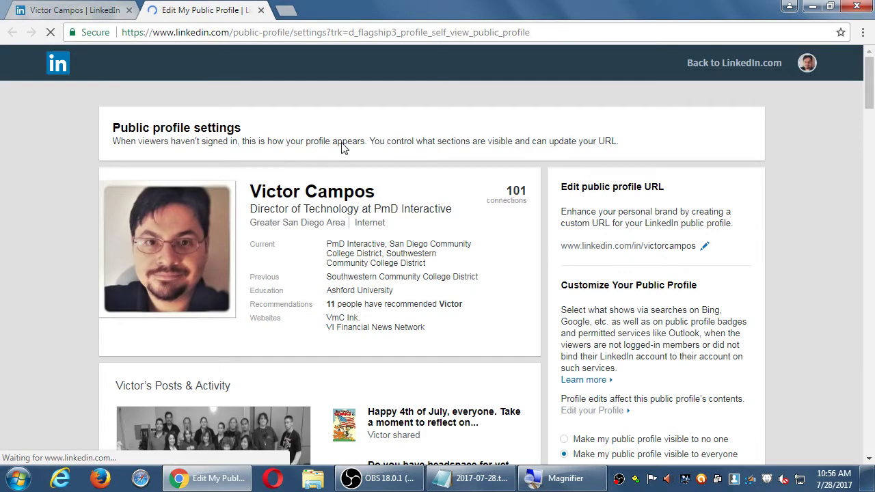
scroll(166, 176, down, 3)
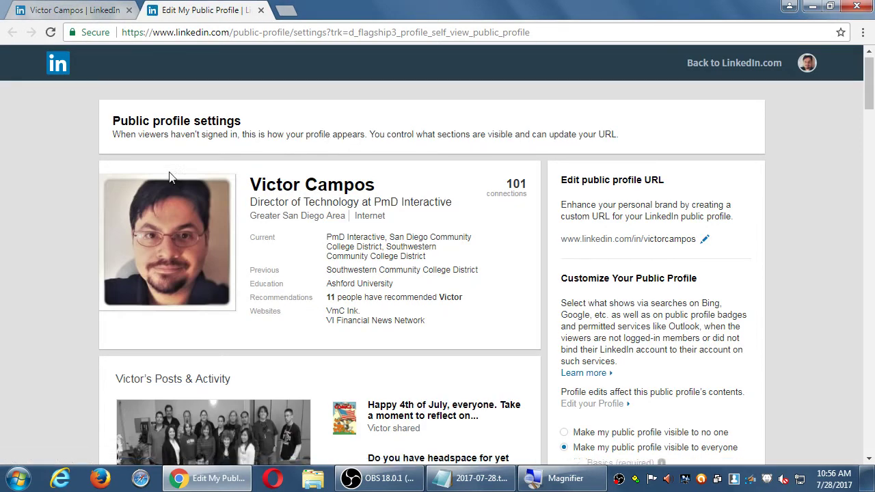
scroll(326, 250, down, 2)
scroll(326, 250, up, 5)
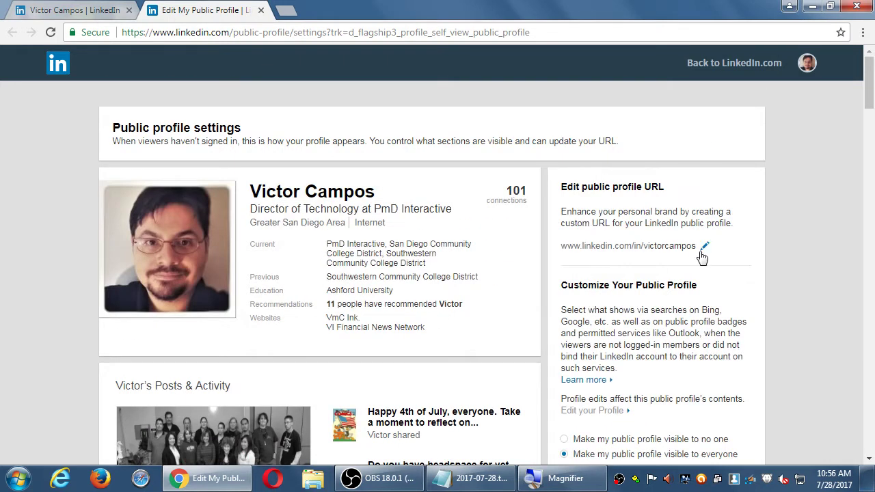
click(260, 10)
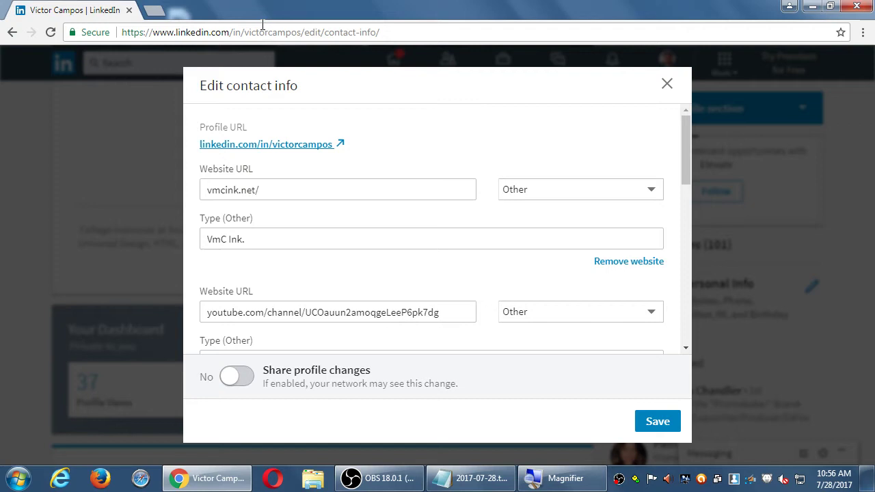
Step: Reopen the public profile settings from the contact form's profile URL and open the custom public profile URL for editing
click(327, 152)
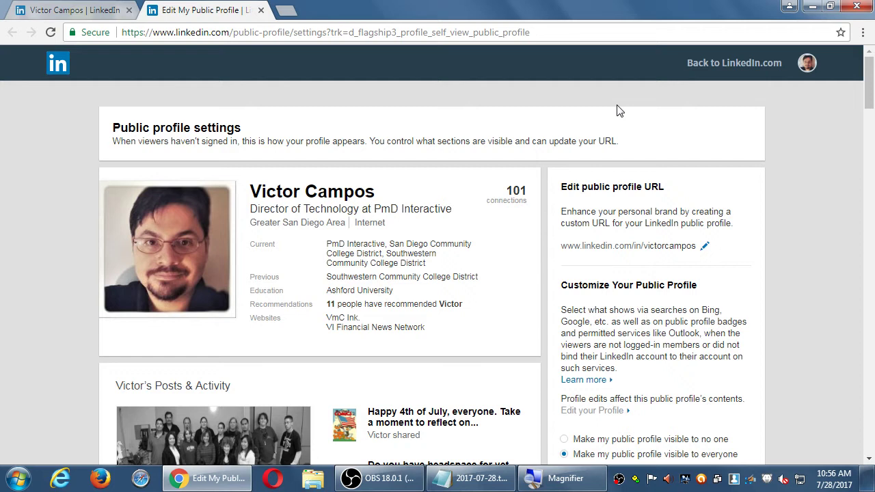
click(706, 248)
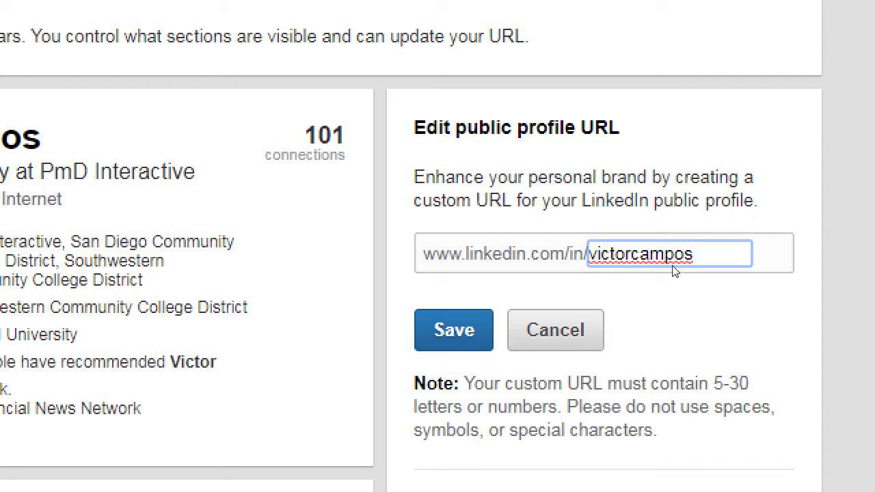
key(Return)
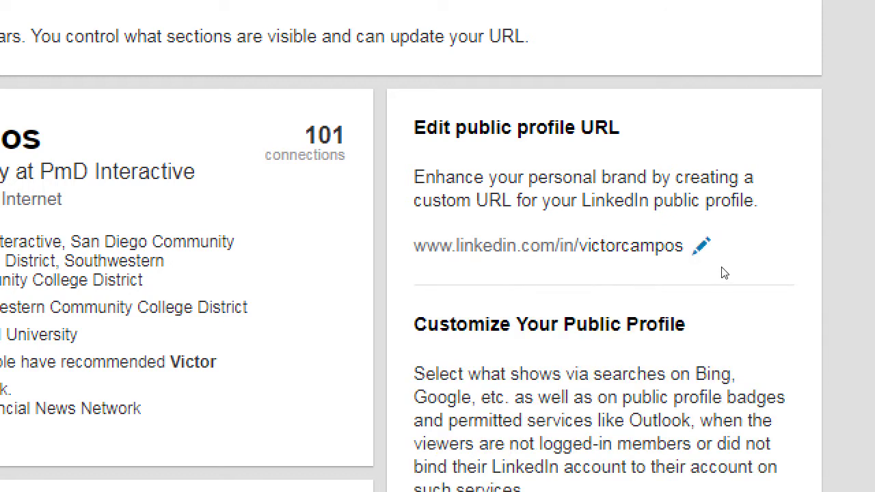
Step: Try inserting a hyphen between the first and last name in the custom public profile URL, and cancel the edit
click(702, 249)
click(630, 253)
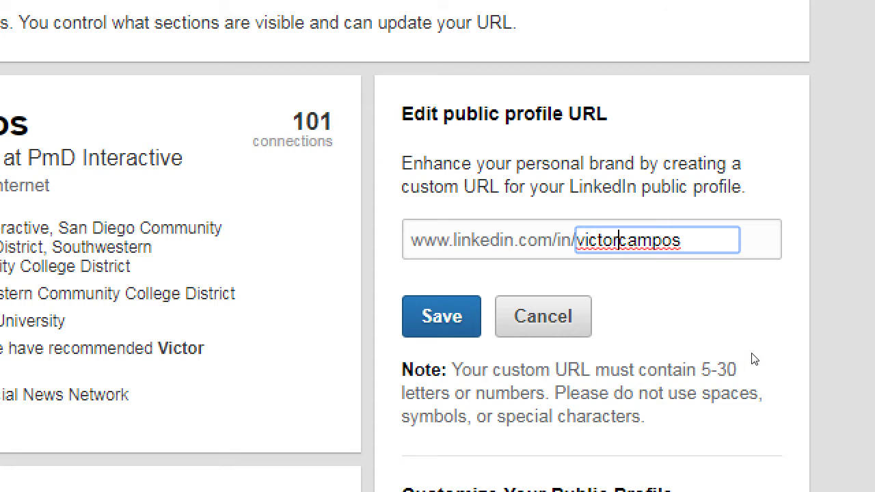
text(-)
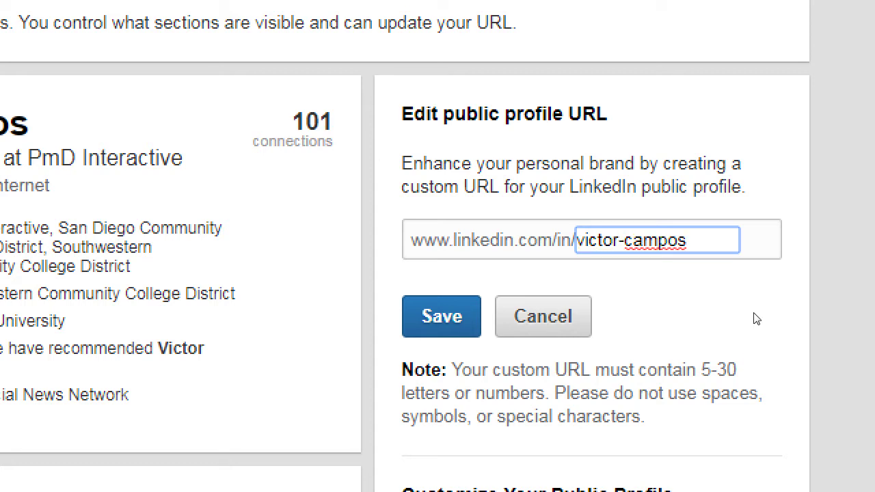
click(638, 301)
click(708, 258)
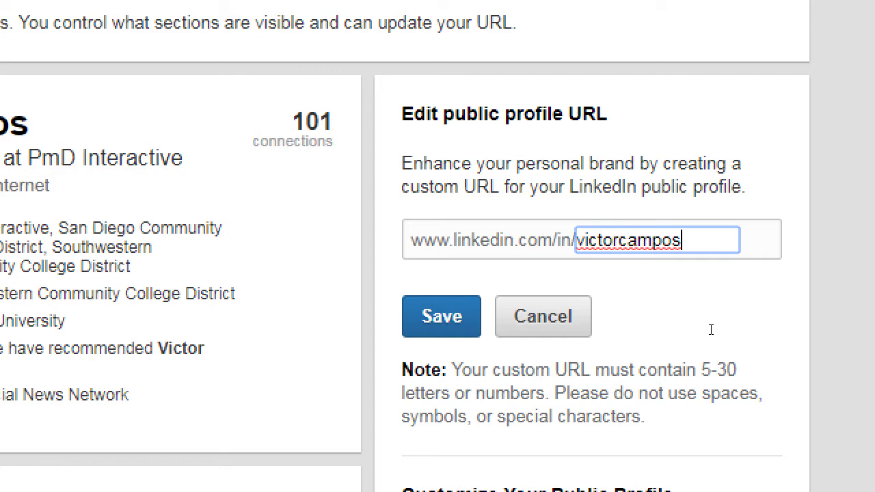
click(639, 301)
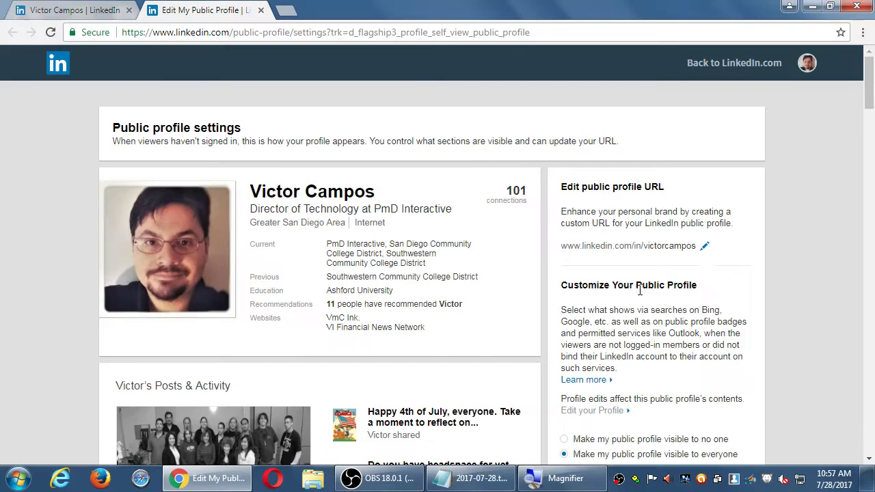
Step: Examine the Customize Your Public Profile section, including its visibility choices and the list of profile sections that can be shown
scroll(757, 313, down, 2)
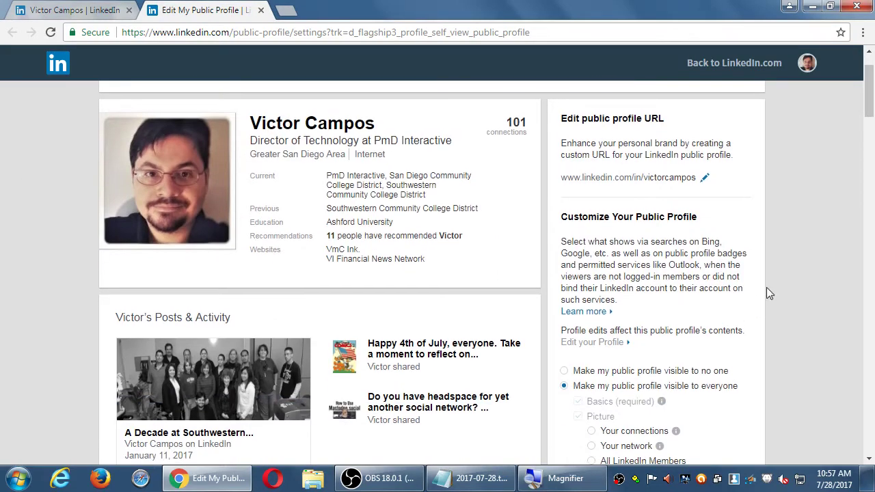
scroll(766, 287, down, 1)
scroll(760, 271, up, 1)
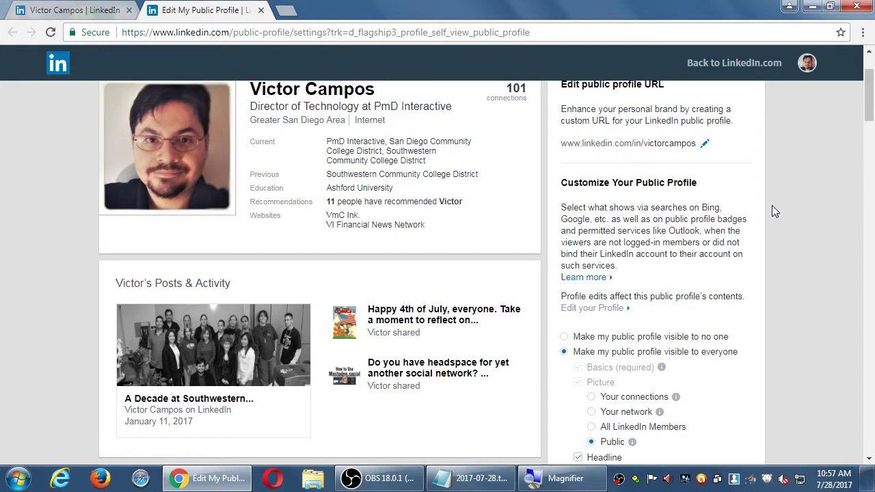
scroll(772, 208, down, 1)
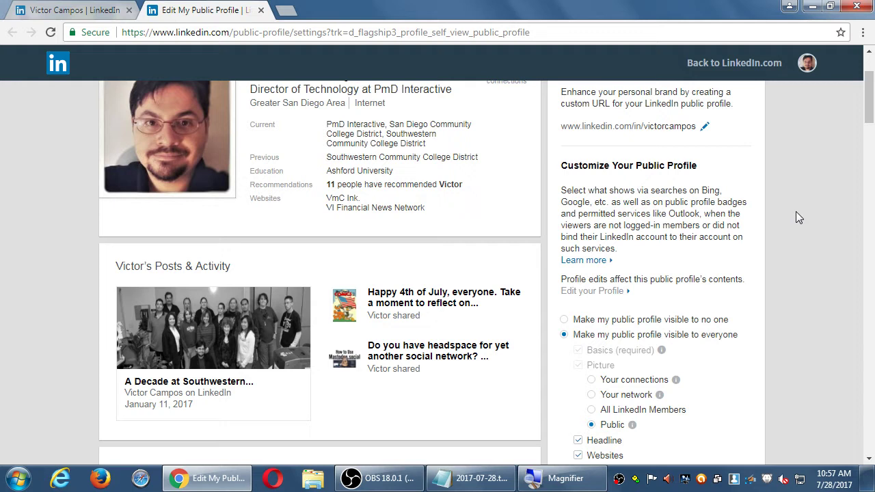
scroll(792, 217, down, 3)
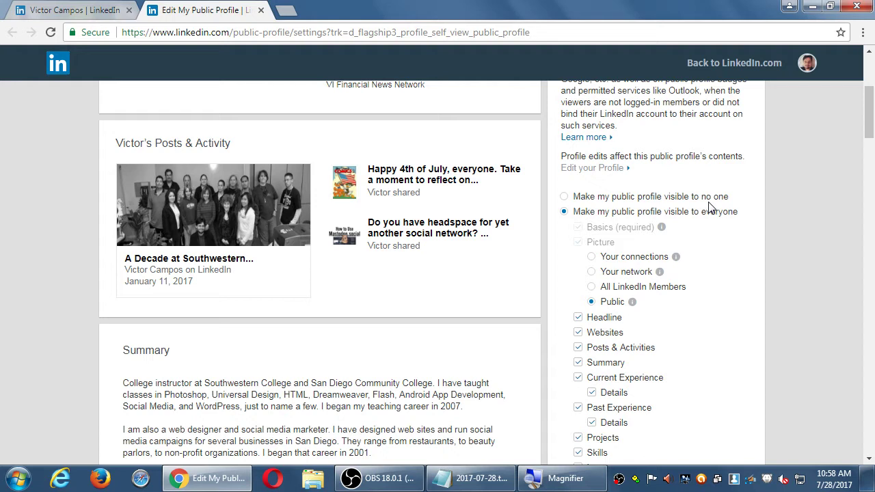
scroll(727, 201, down, 3)
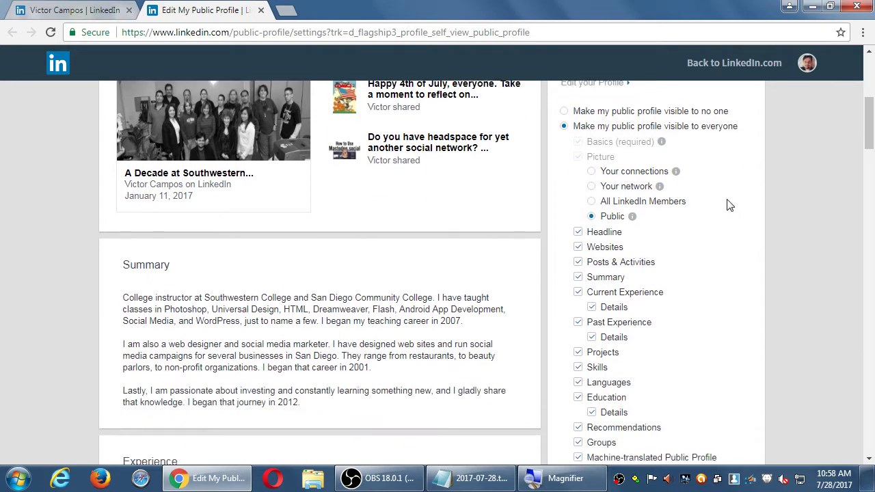
scroll(718, 224, up, 1)
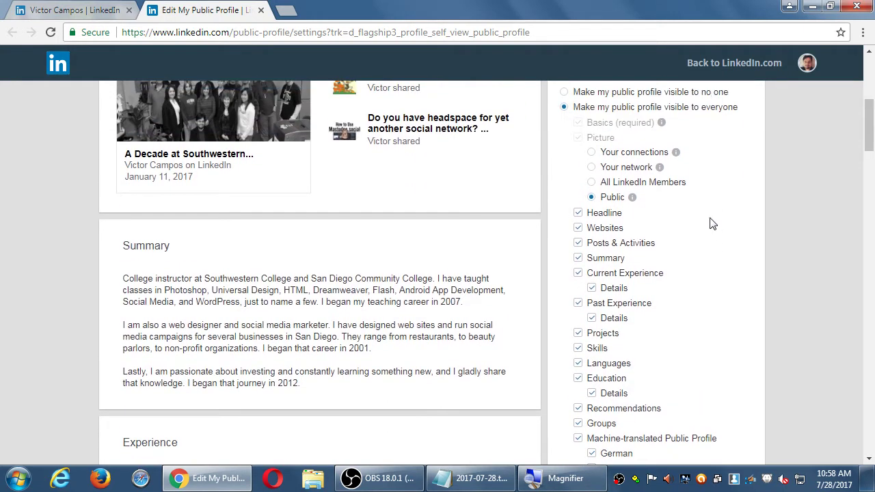
scroll(752, 217, up, 1)
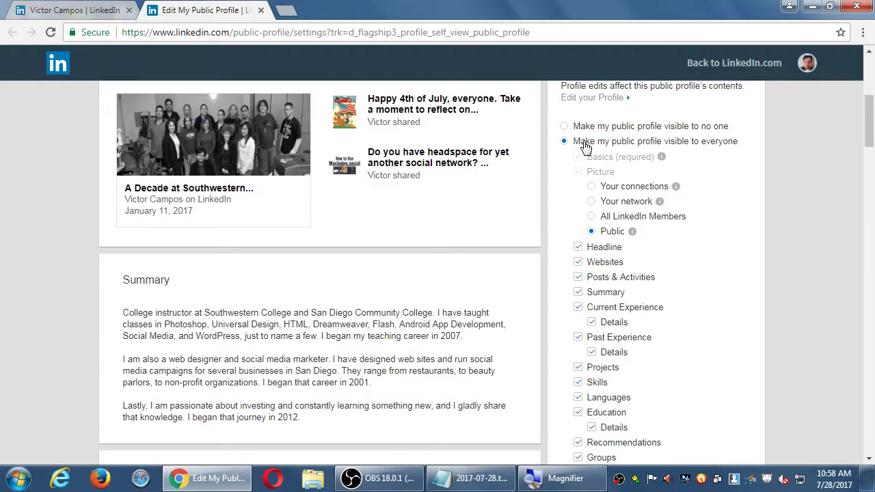
Step: Try the picture visibility options Your connections, Your network and All LinkedIn Members, and set it back to Public
click(635, 186)
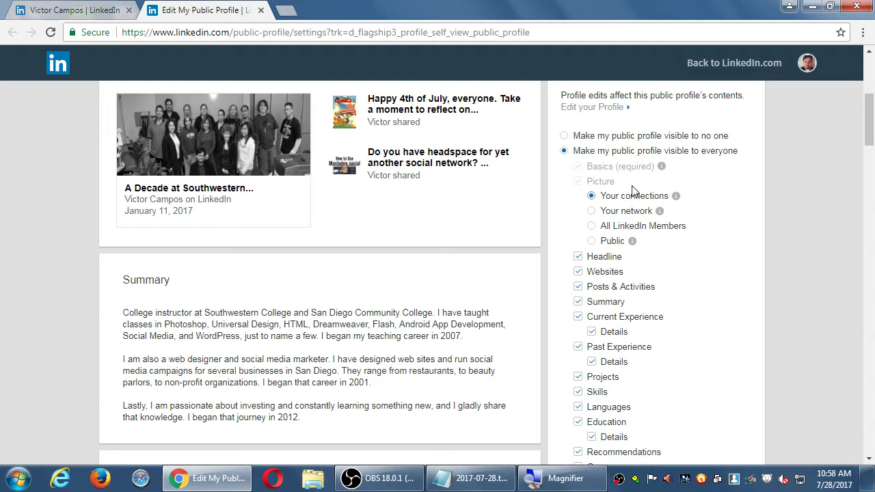
click(633, 213)
click(620, 226)
click(612, 241)
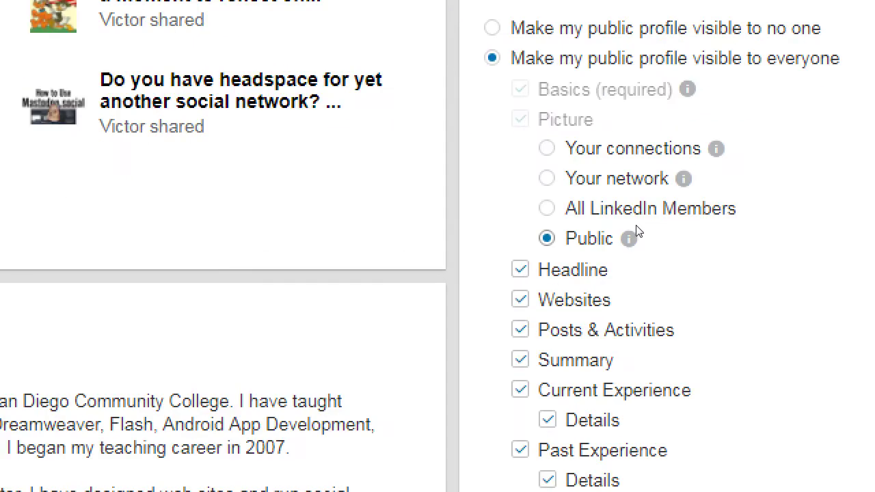
Step: Switch the picture visibility to Your connections, Your network and back to Public, and view the remaining public section checkboxes
mouse_move(682, 179)
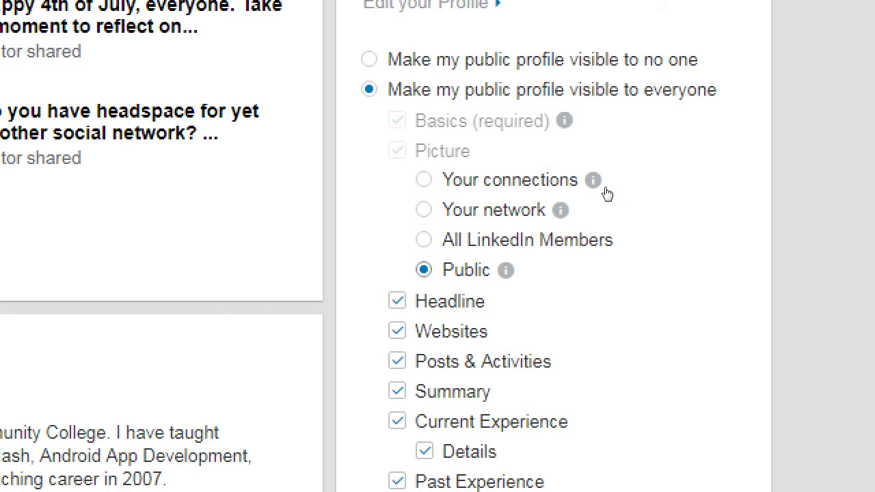
click(600, 186)
click(603, 217)
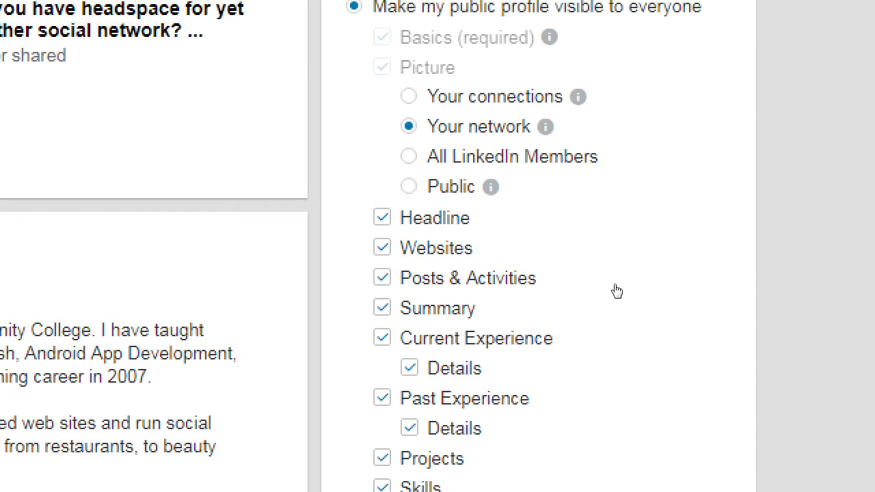
key(Down)
key(Down)
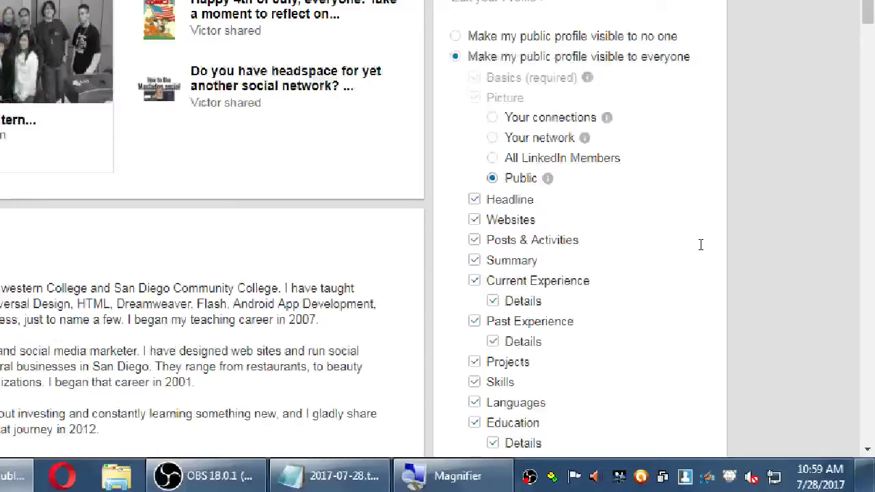
scroll(717, 245, down, 4)
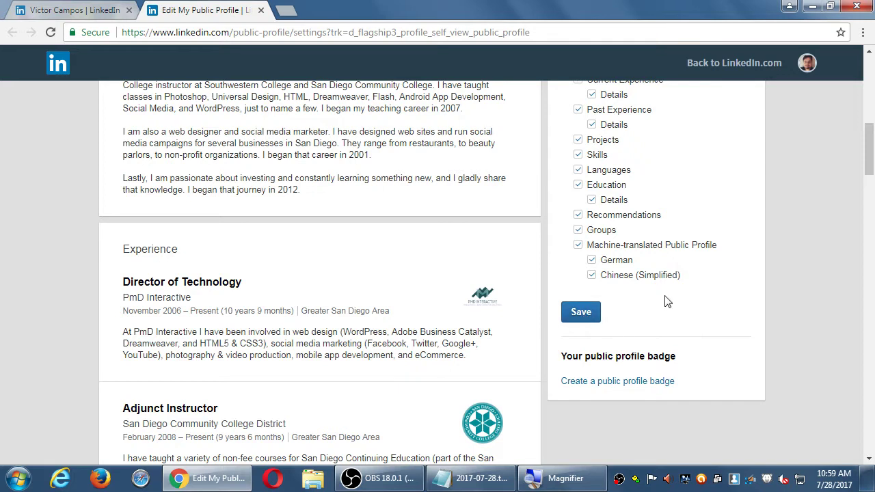
Step: Open the custom public profile URL for editing to view its naming rules, and cancel without changing it
scroll(759, 305, up, 3)
scroll(759, 305, down, 3)
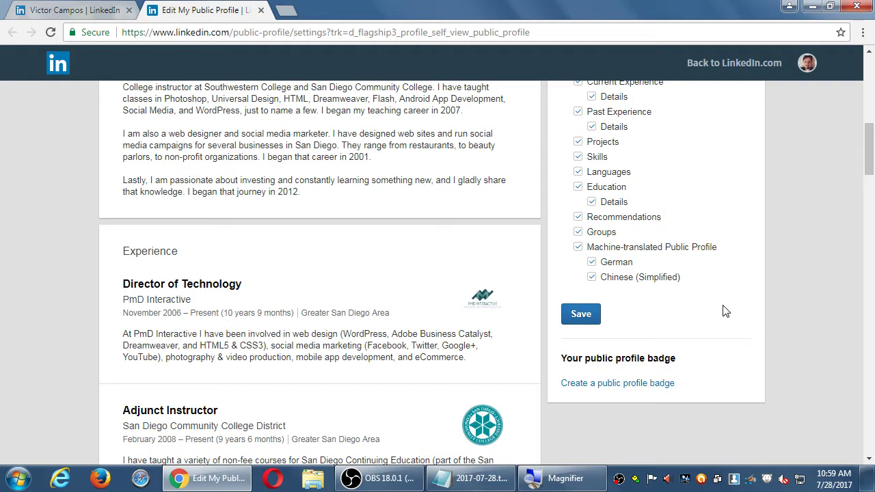
scroll(725, 310, up, 4)
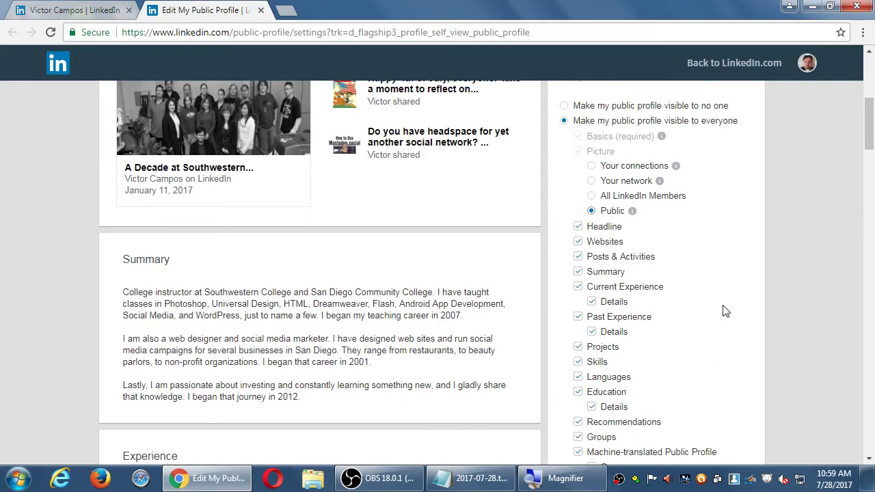
scroll(722, 308, up, 3)
scroll(699, 313, up, 3)
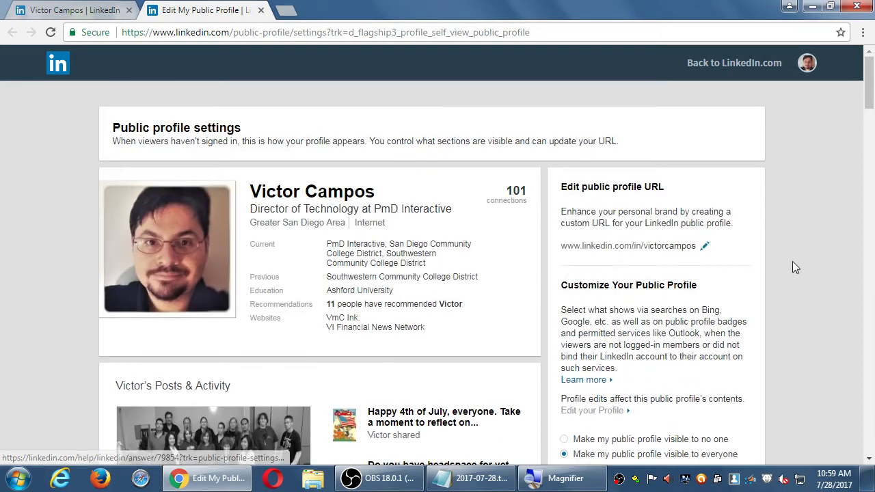
click(703, 246)
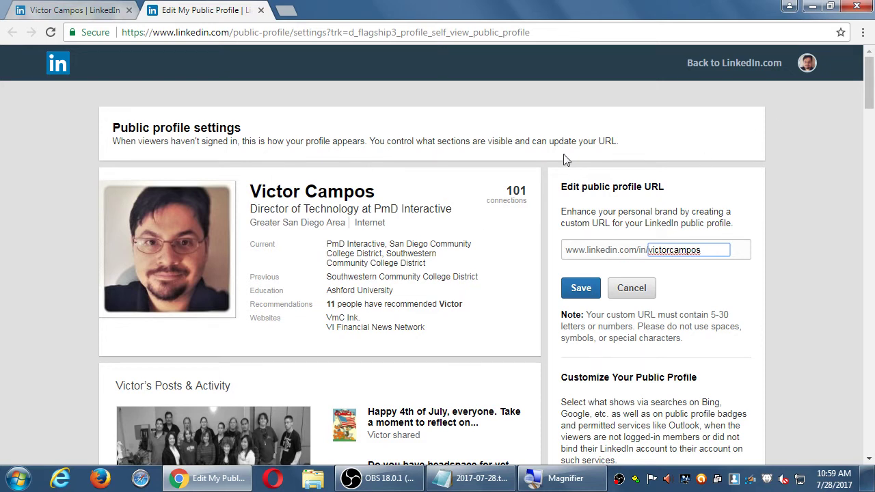
click(637, 289)
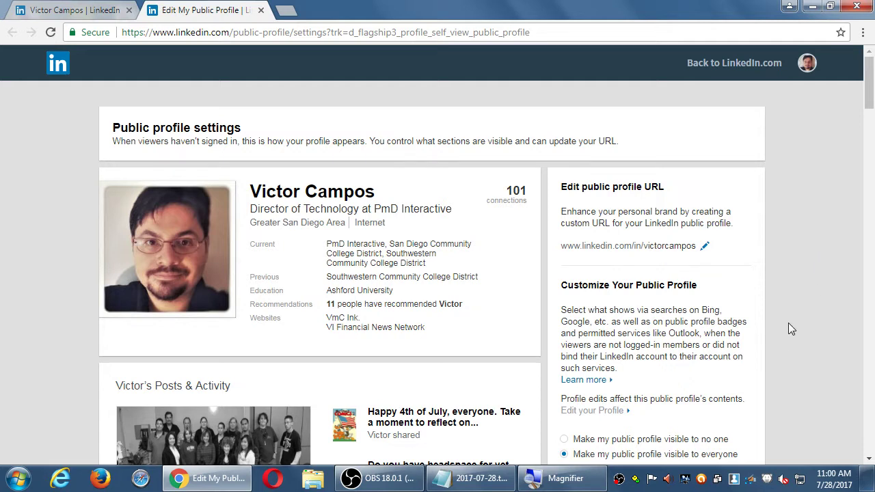
Step: Examine the public profile preview from the experience and projects sections down to the recommendations and groups
scroll(788, 323, down, 3)
scroll(788, 323, down, 1)
scroll(788, 328, down, 2)
scroll(511, 202, down, 4)
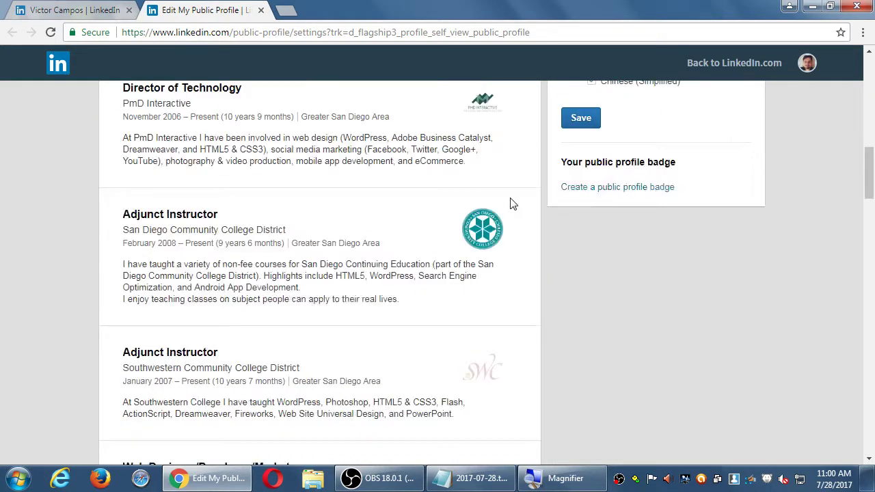
scroll(511, 203, down, 9)
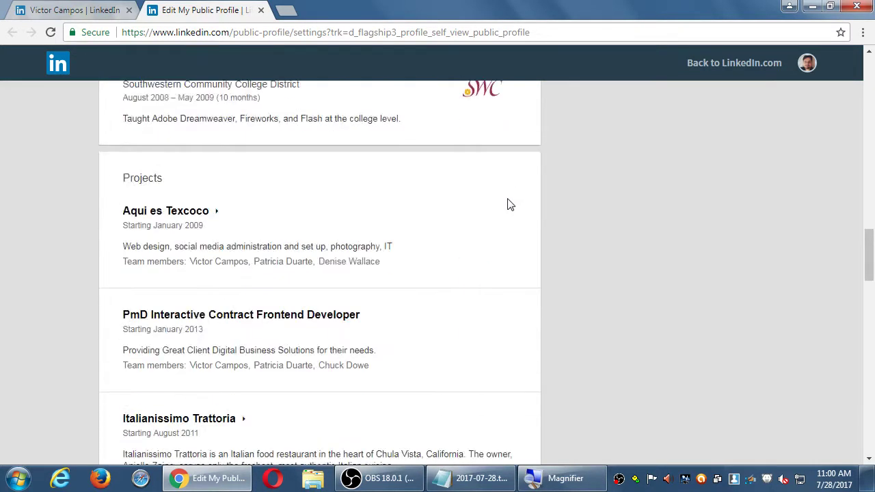
scroll(592, 231, down, 12)
scroll(604, 241, down, 9)
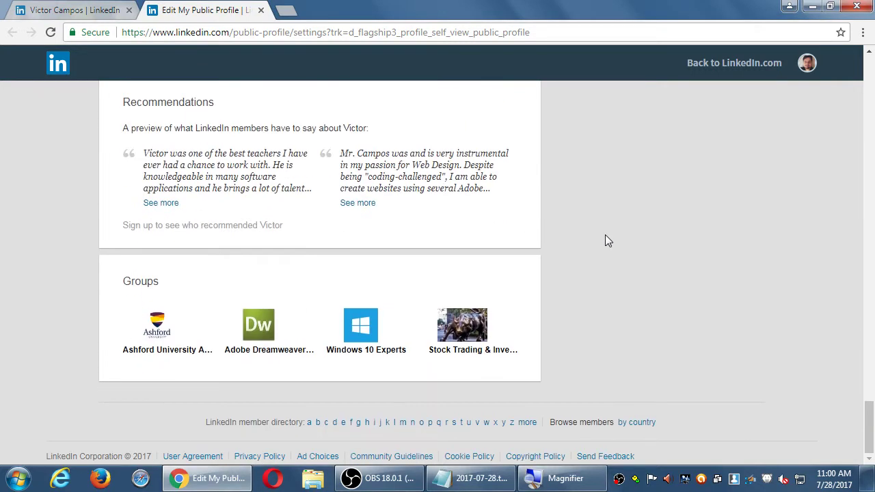
Step: Return to the start of the public profile preview and examine the Websites entries in the intro card
key(Home)
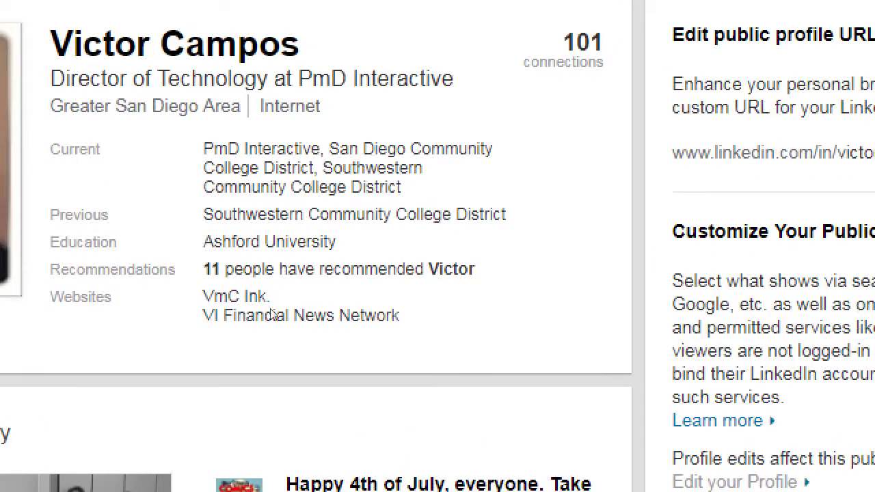
double_click(265, 316)
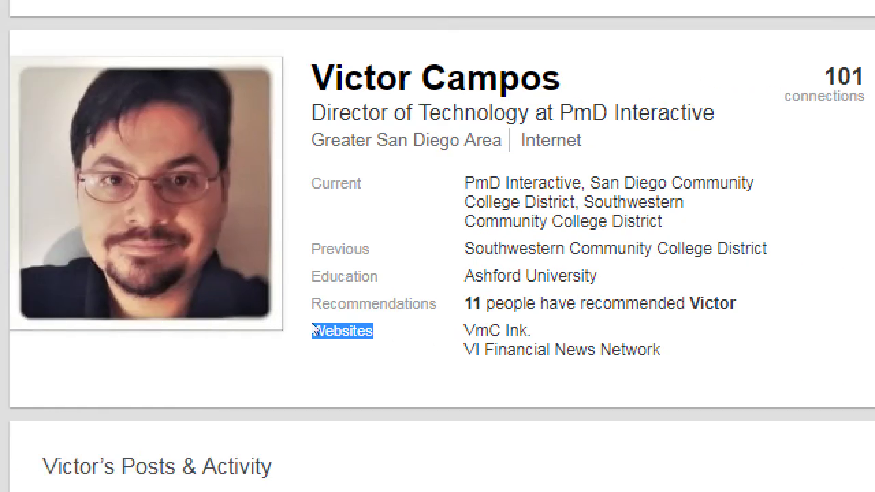
click(70, 274)
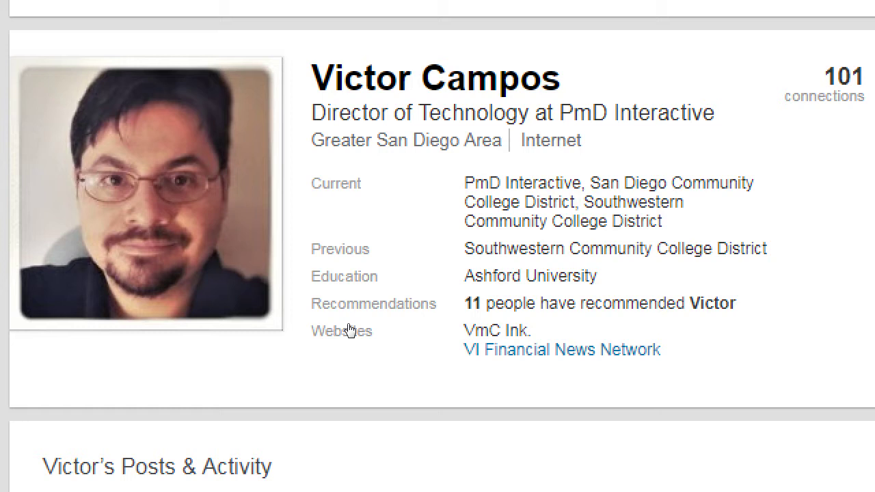
drag(268, 320, 279, 317)
click(288, 325)
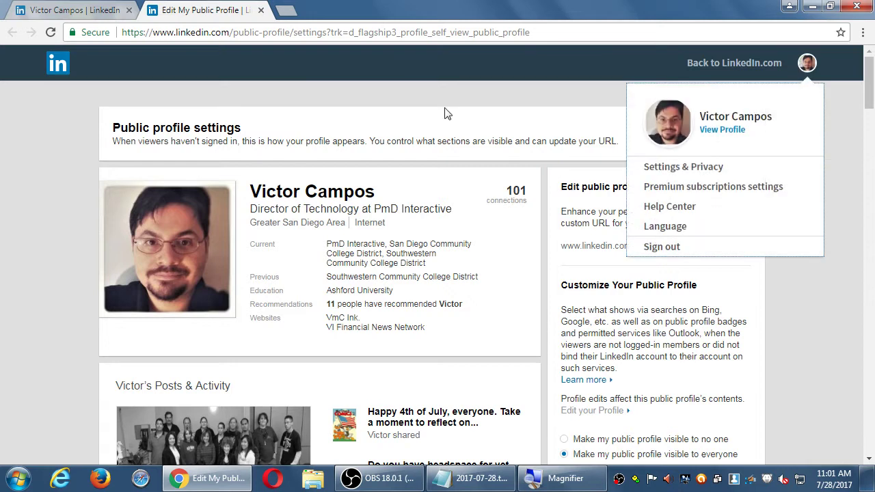
Step: Go back to the LinkedIn home feed and open your own profile page
click(57, 73)
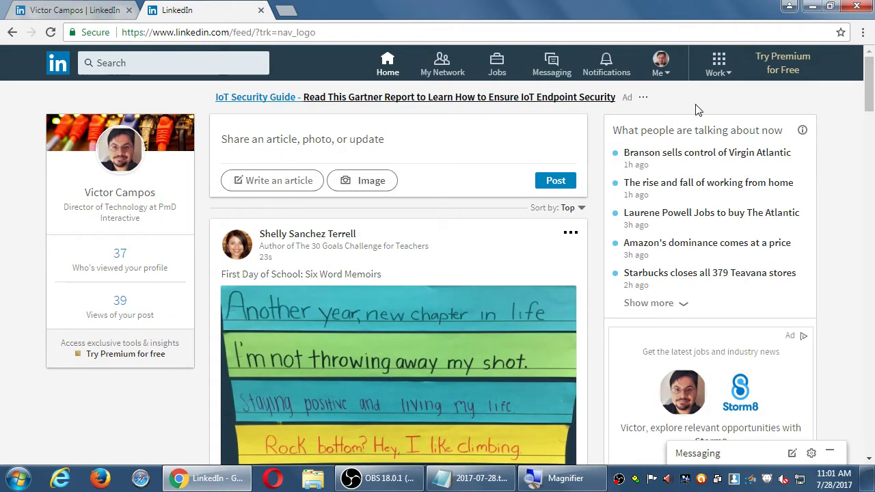
click(662, 68)
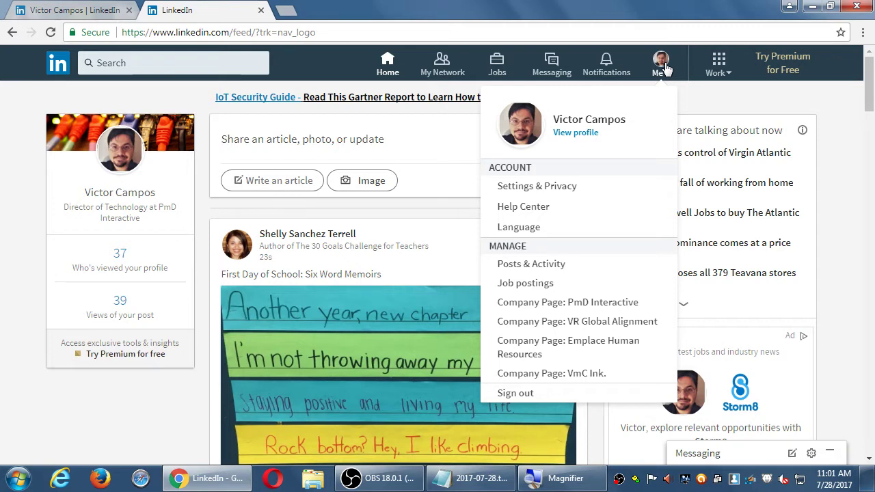
click(715, 87)
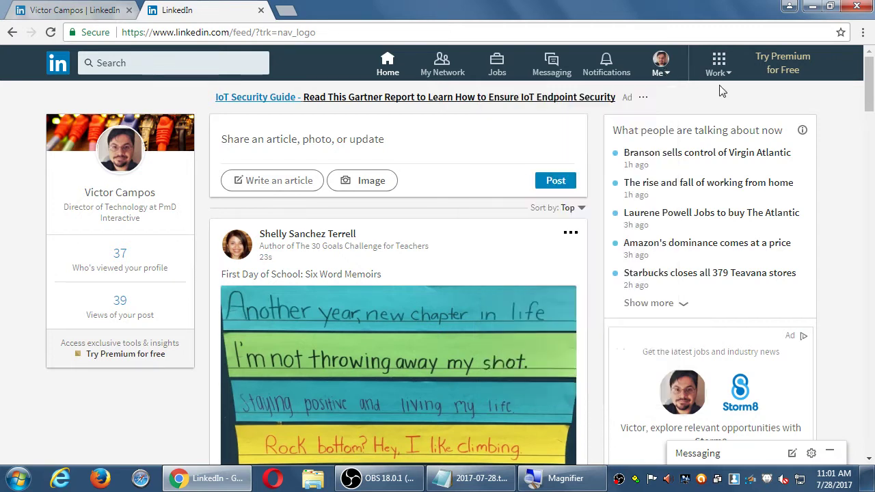
click(662, 71)
click(588, 135)
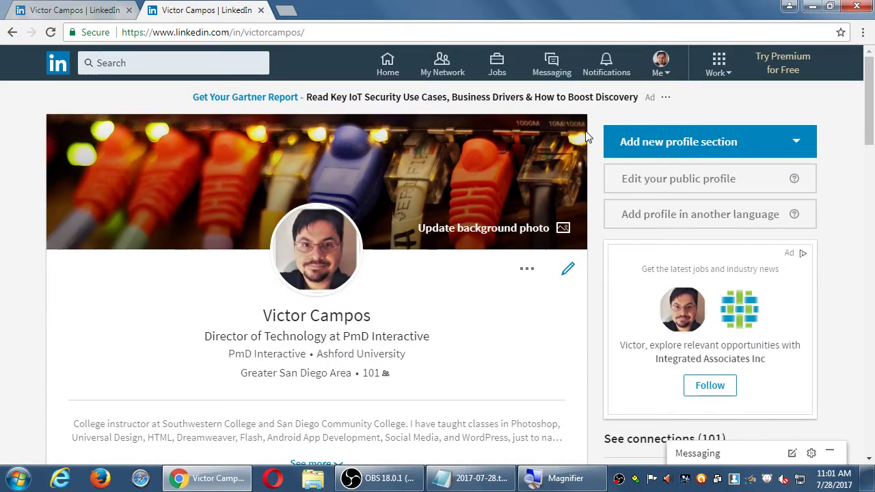
Step: Magnify the browser's address and highlight the custom name portion of the profile URL
key(super+plus)
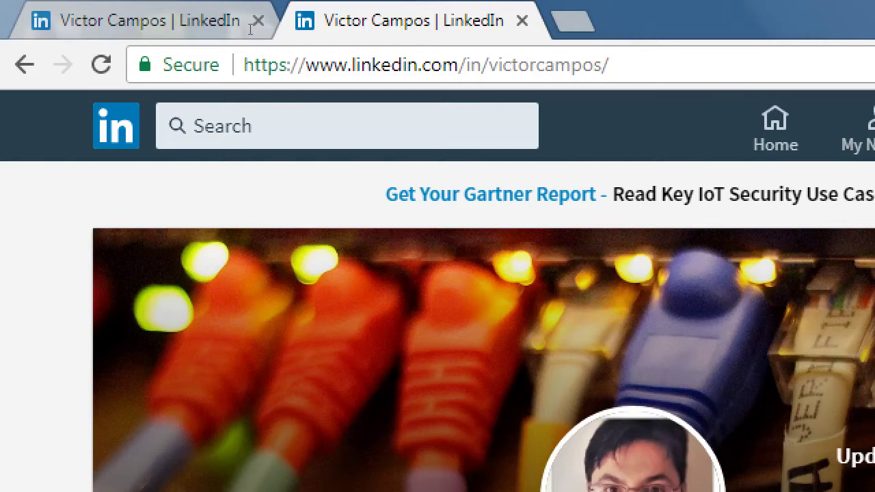
key(ctrl+l)
key(Right)
key(Left)
key(Left)
key(Left)
key(Left)
key(Left)
key(Left)
key(Left)
key(ctrl+Left)
key(ctrl+shift+Right)
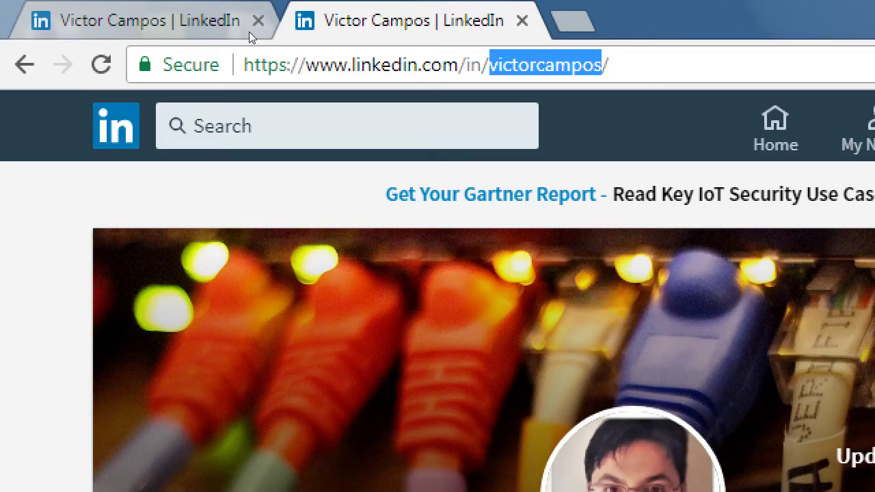
Step: Move through the profile URL segment by segment, highlighting its individual parts
key(ctrl+Left)
key(ctrl+Left)
key(ctrl+Left)
key(ctrl+shift+Right)
key(ctrl+Right)
key(ctrl+Right)
key(ctrl+shift+Right)
key(ctrl+Left)
key(ctrl+Left)
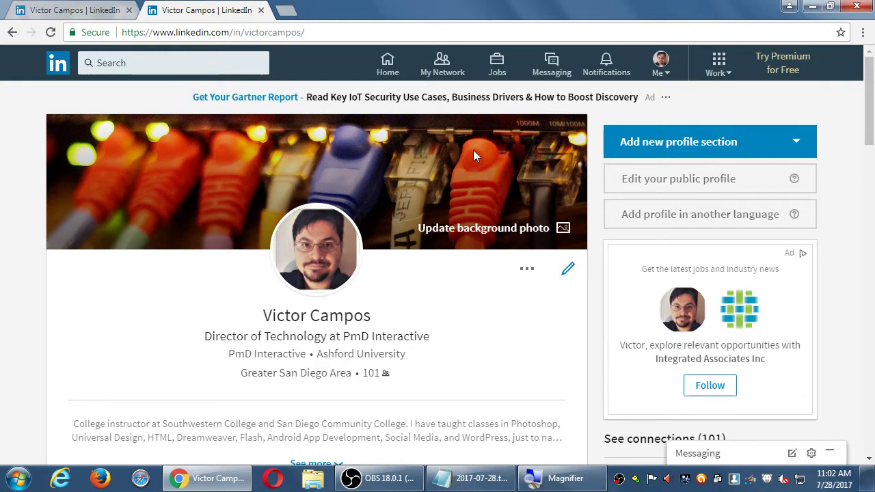
Step: View the account options, and examine the profile page's dashboard, articles, experience, education, skills and recommendations sections
click(671, 71)
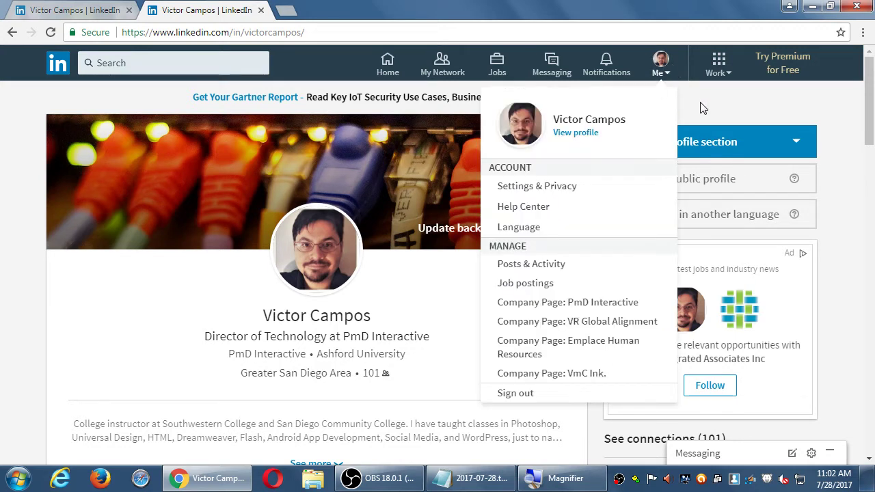
click(727, 104)
scroll(872, 132, down, 5)
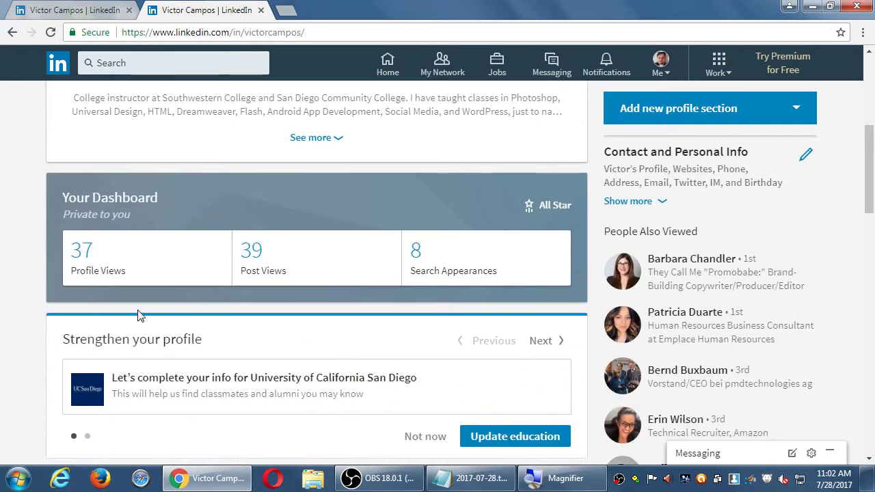
scroll(137, 314, down, 3)
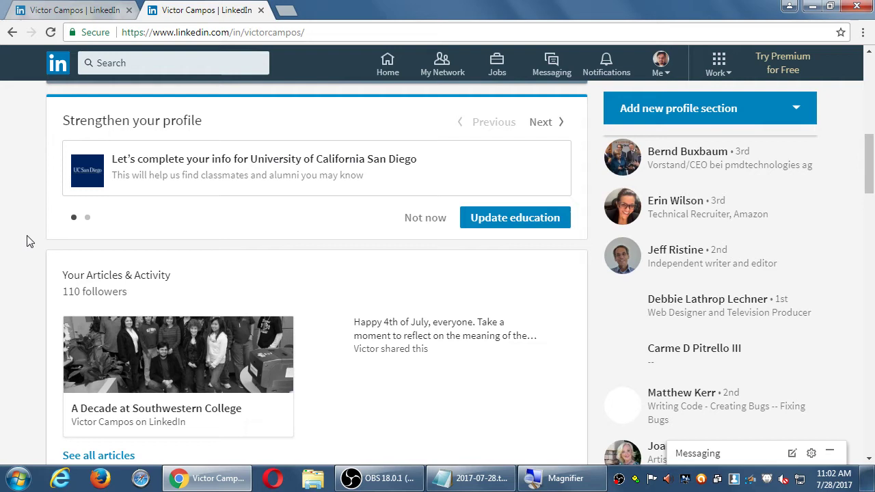
scroll(19, 232, down, 3)
scroll(19, 232, down, 2)
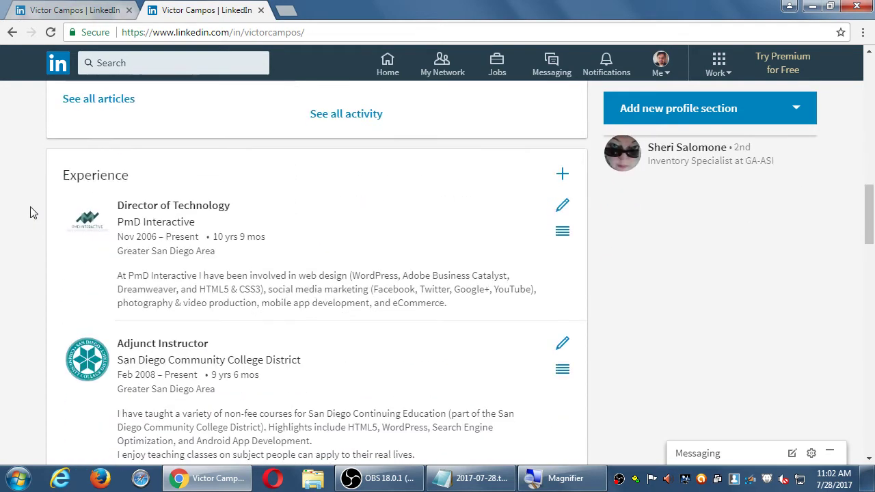
scroll(29, 245, down, 10)
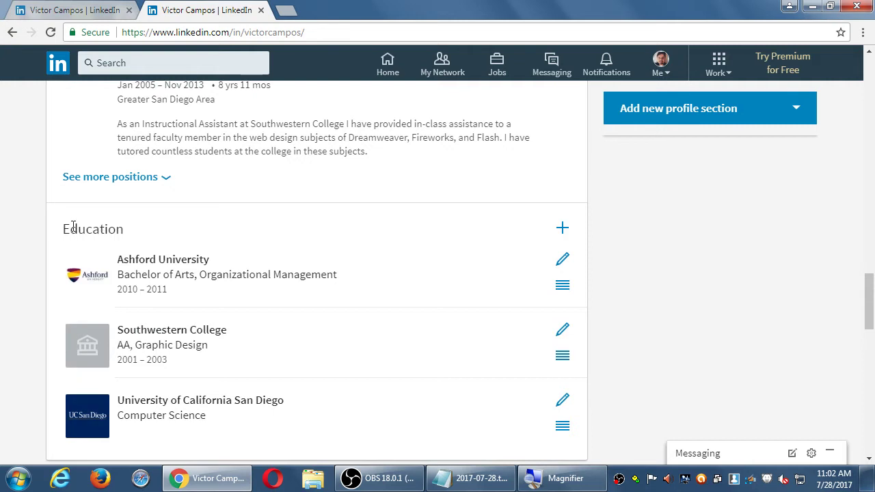
scroll(51, 234, down, 5)
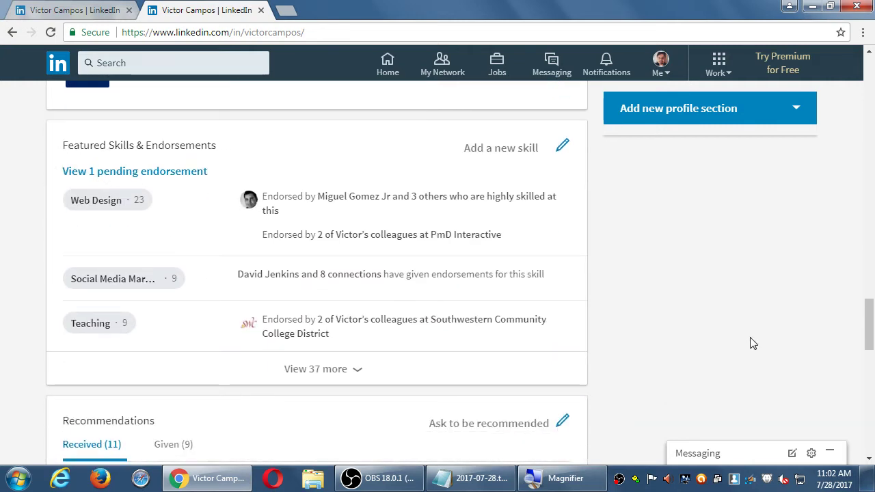
scroll(759, 352, up, 15)
scroll(752, 343, up, 10)
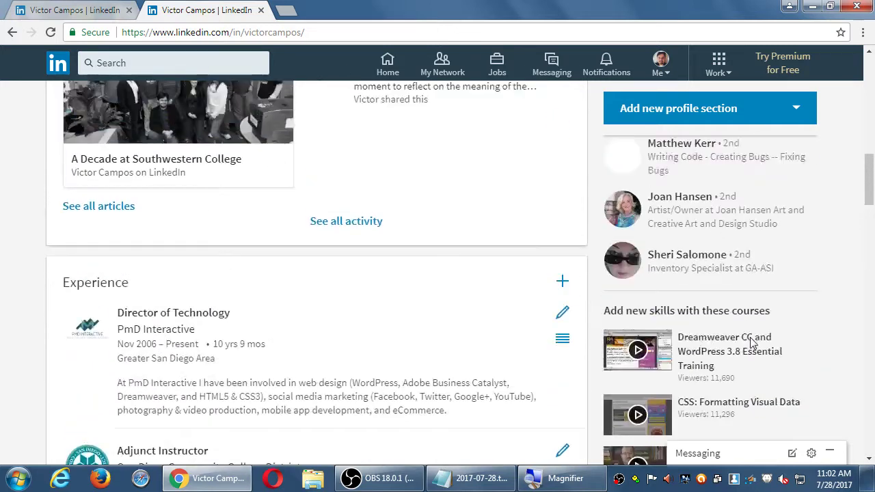
Step: Browse both suggestions in the Strengthen your profile card and return to the first one
scroll(751, 344, down, 2)
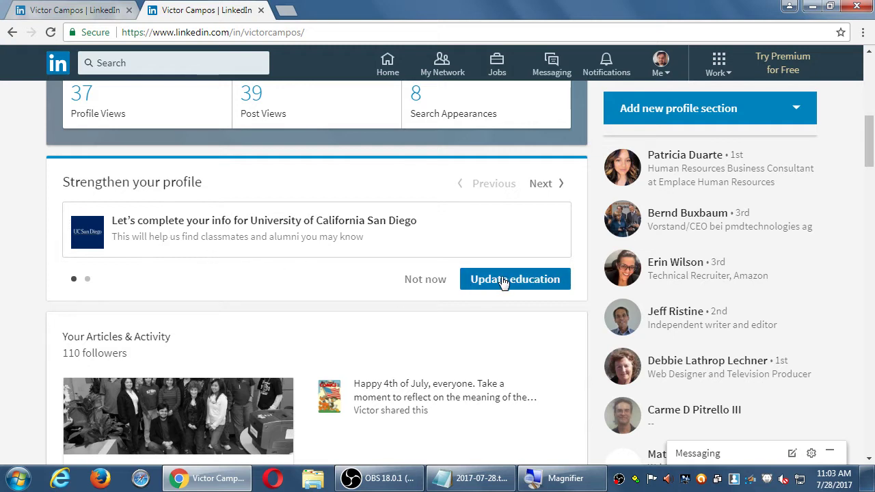
click(540, 184)
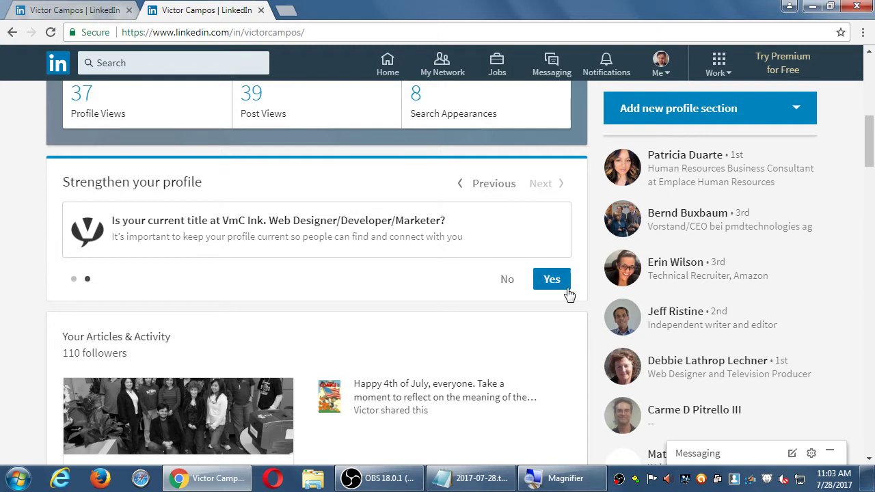
click(486, 189)
drag(123, 186, 186, 183)
click(186, 183)
click(555, 191)
click(493, 189)
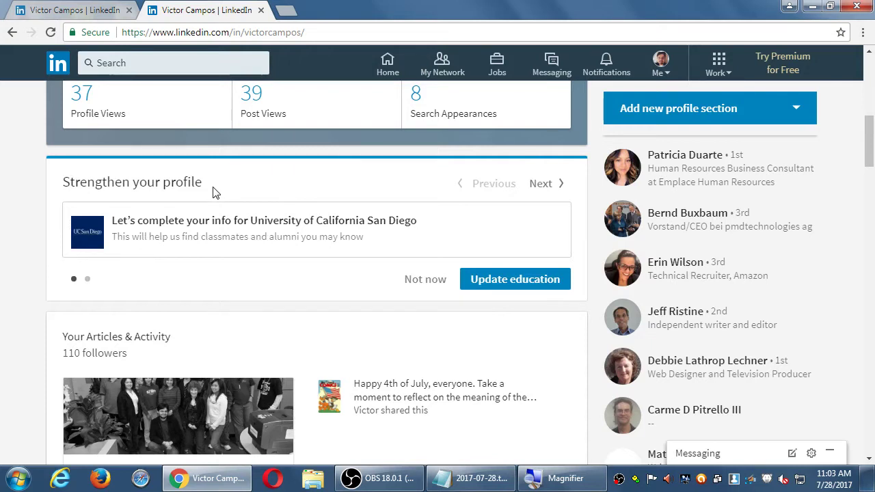
Step: View the help note for Edit your public profile, and check that the Add new profile section list is reachable further down the page
scroll(844, 275, up, 5)
scroll(844, 275, up, 2)
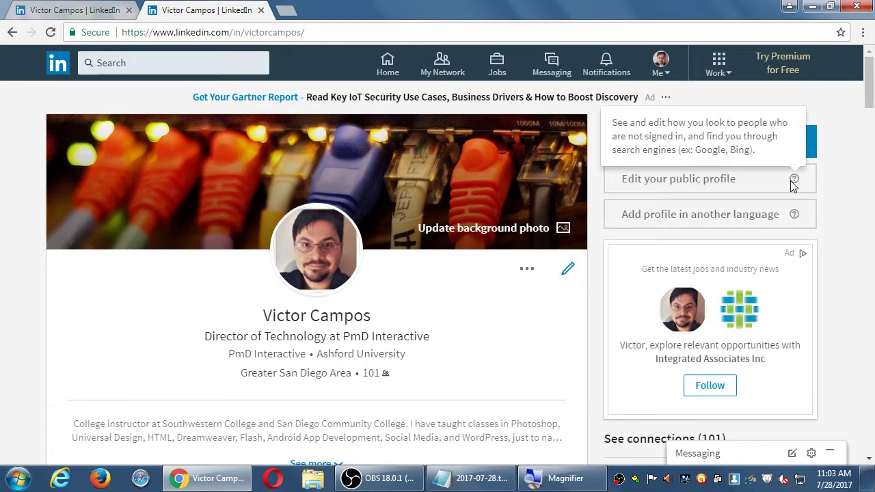
scroll(863, 154, down, 5)
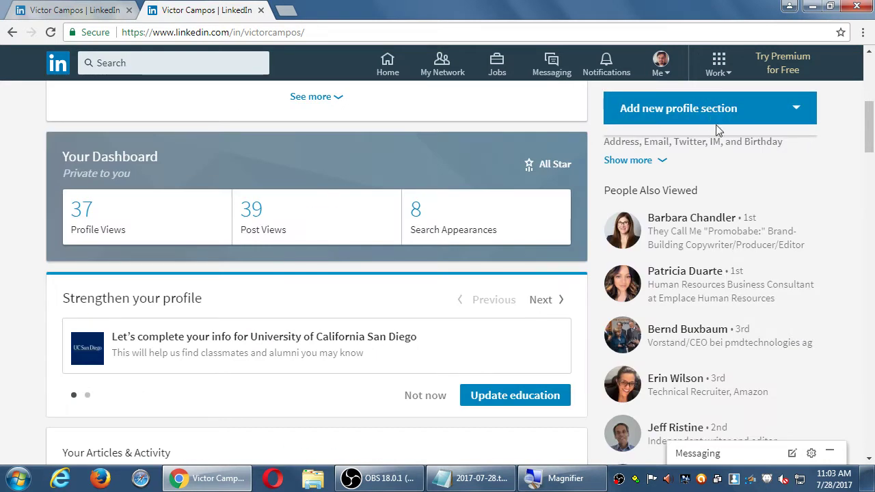
click(734, 111)
scroll(716, 185, down, 8)
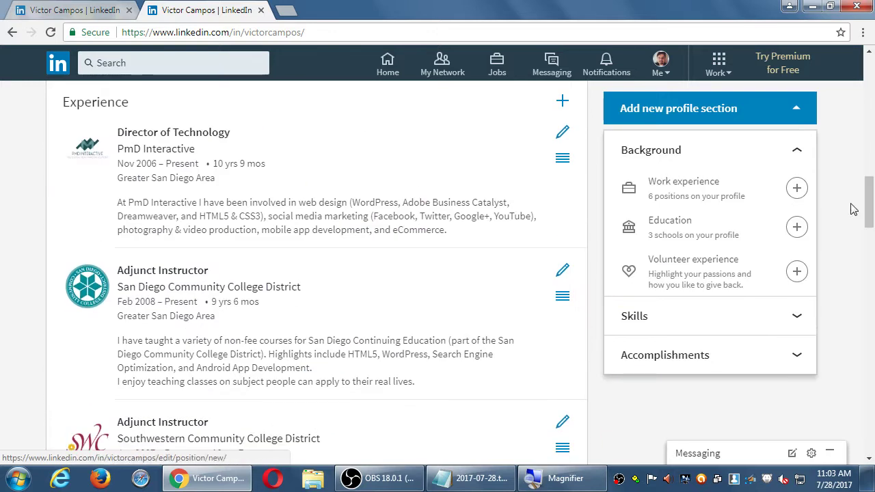
click(842, 182)
scroll(611, 203, down, 5)
scroll(660, 214, up, 18)
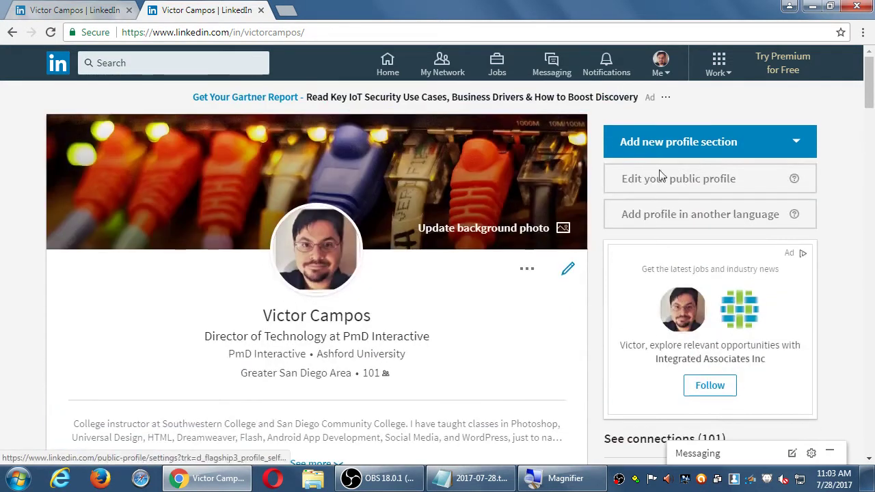
Step: Expand the Add new profile section list to show its Background options
click(680, 142)
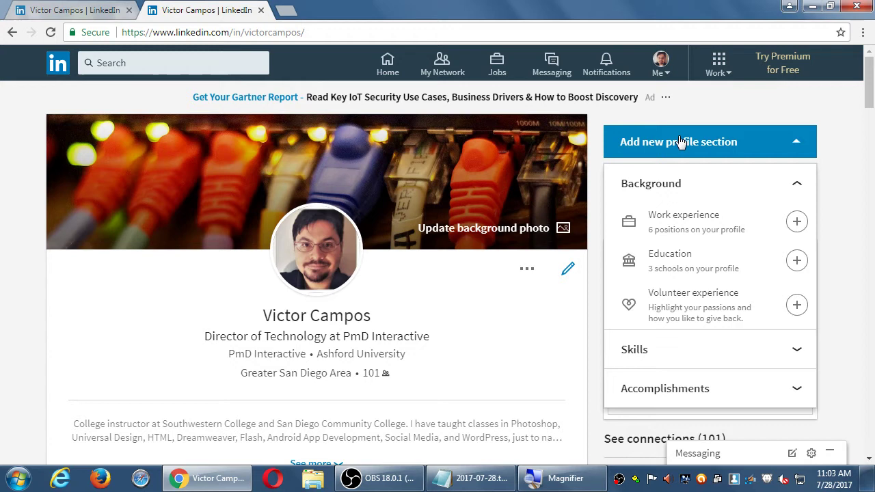
click(720, 143)
click(718, 146)
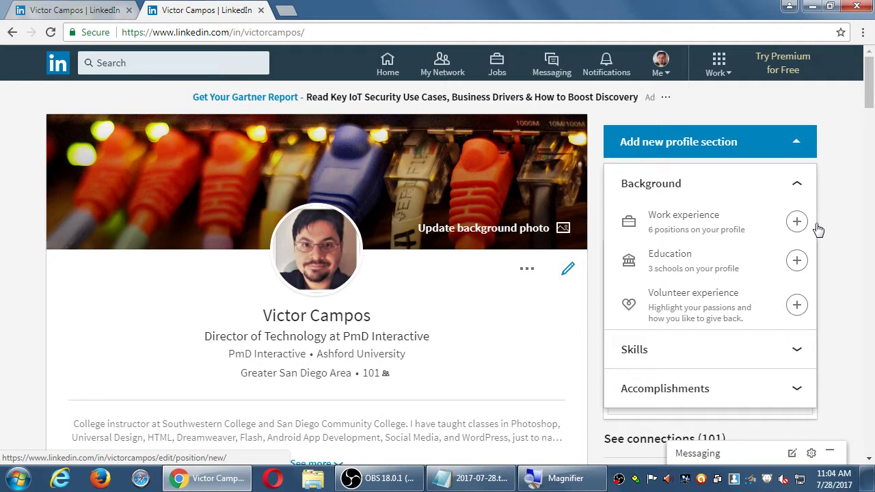
Step: Expand the Skills and Accomplishments categories for new profile sections, and examine the accomplishment types from Publications to Organizations
click(709, 351)
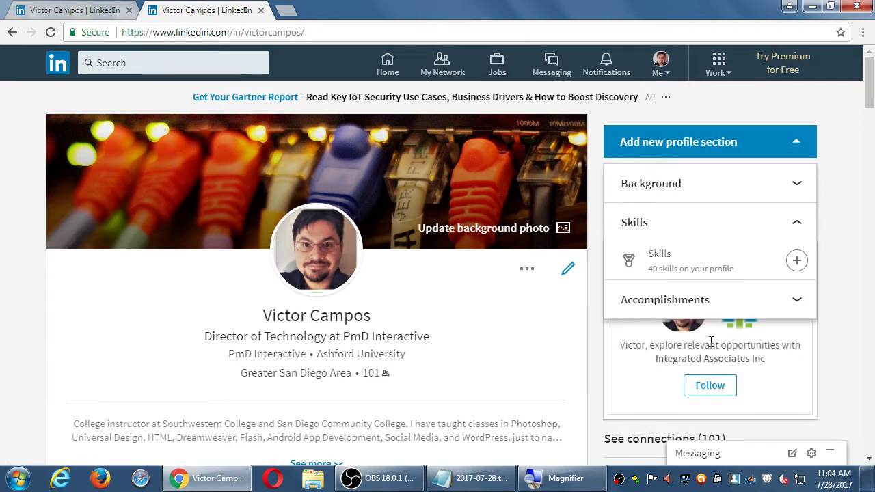
click(741, 305)
scroll(840, 273, down, 1)
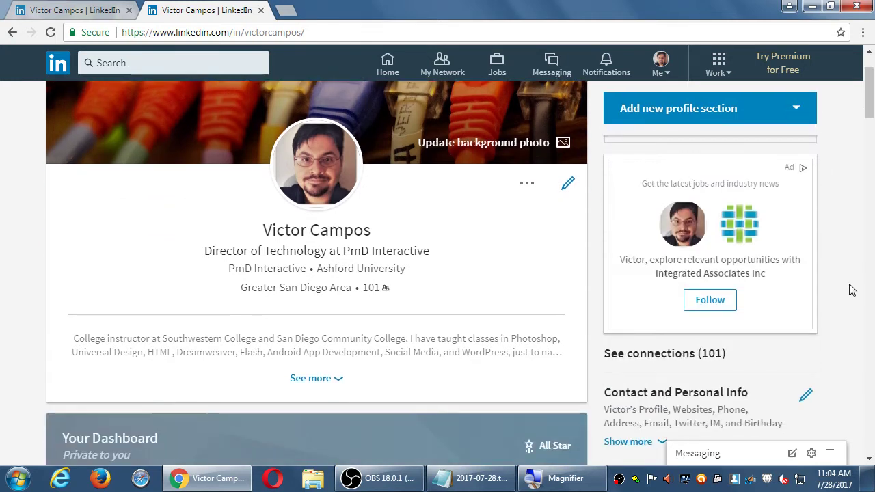
scroll(817, 234, up, 1)
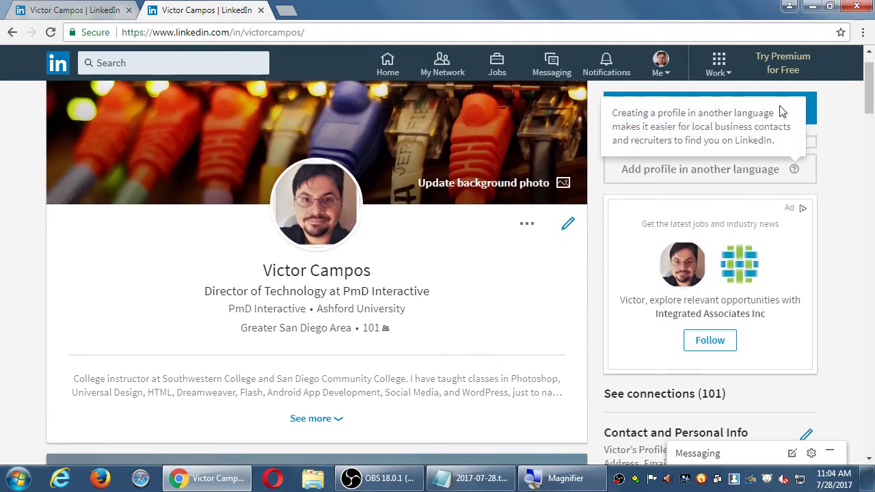
click(805, 110)
drag(812, 206, 798, 247)
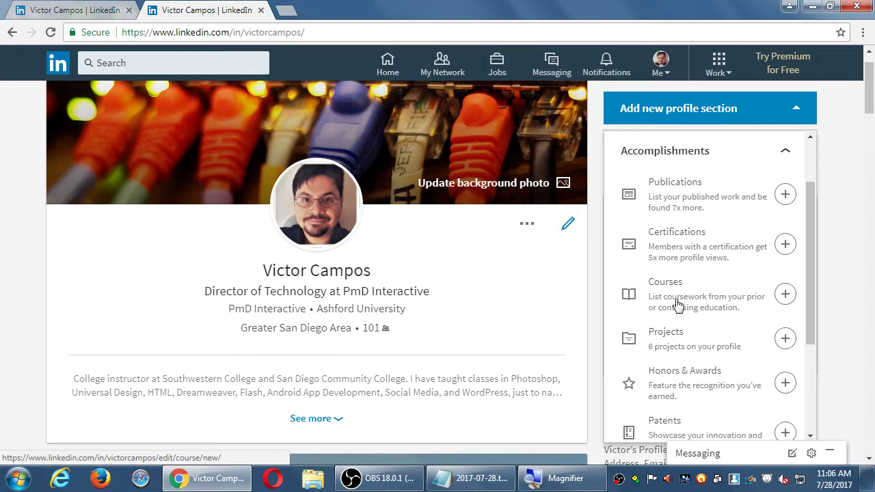
scroll(676, 304, down, 5)
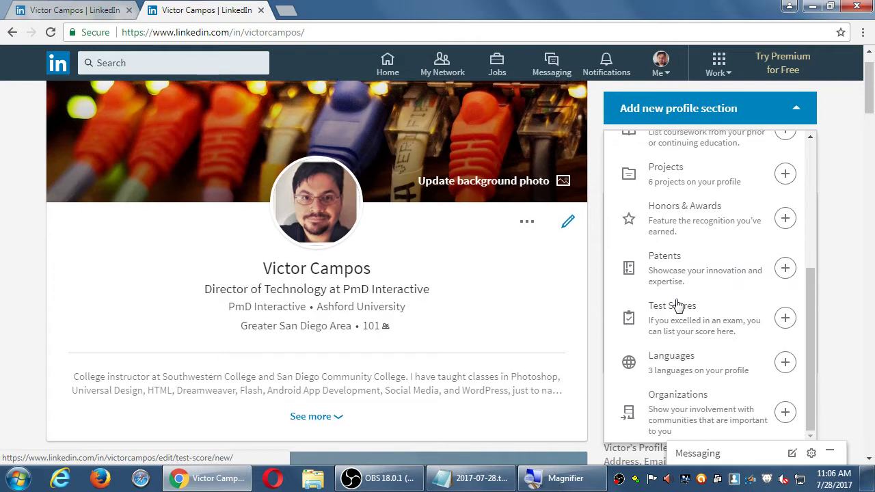
scroll(676, 304, down, 1)
scroll(677, 304, up, 3)
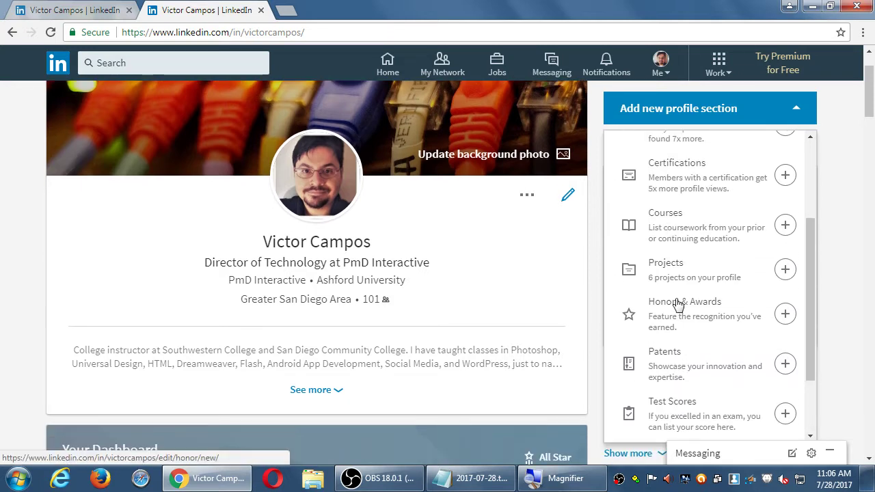
scroll(676, 304, up, 2)
Step: Start a new course entry with the name HTML & CSS and the number CIS152
click(785, 279)
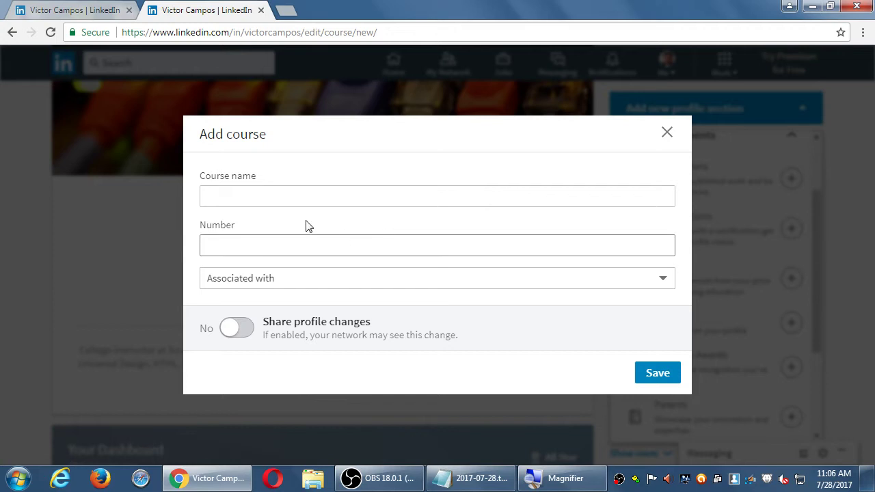
click(268, 242)
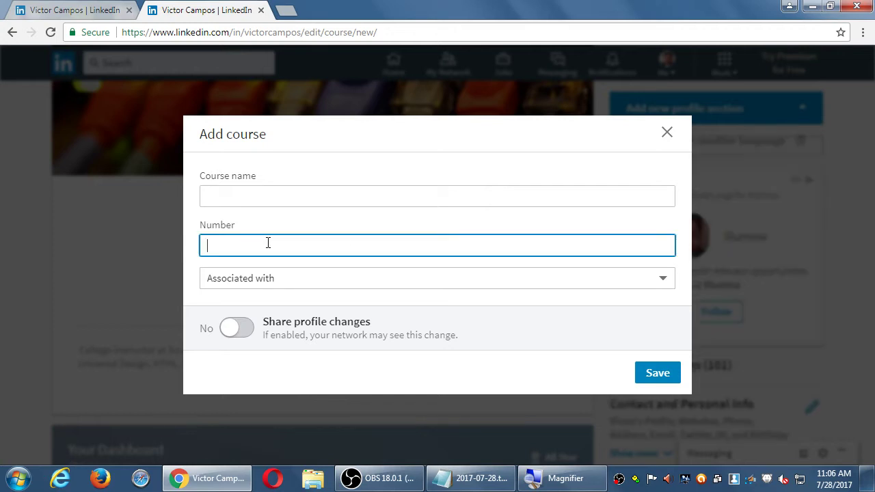
click(264, 196)
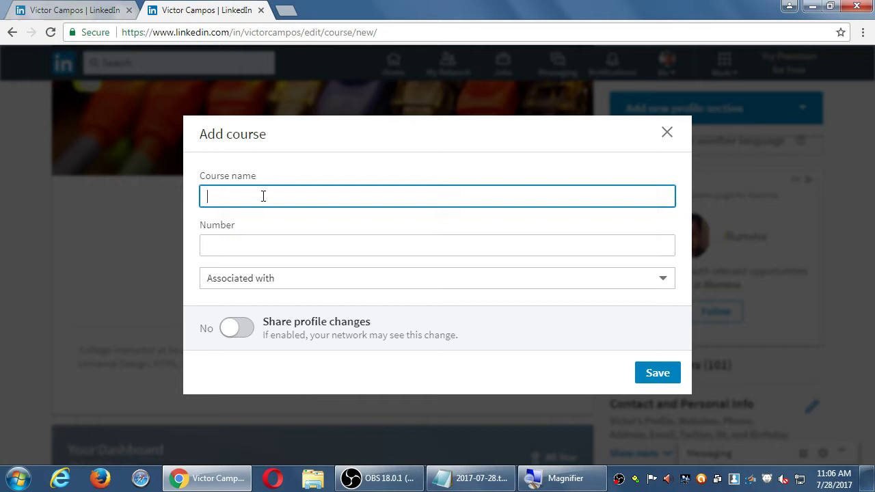
text(HTML & CCS)
key(BackSpace)
key(BackSpace)
text(SS)
key(Tab)
text(CIS152)
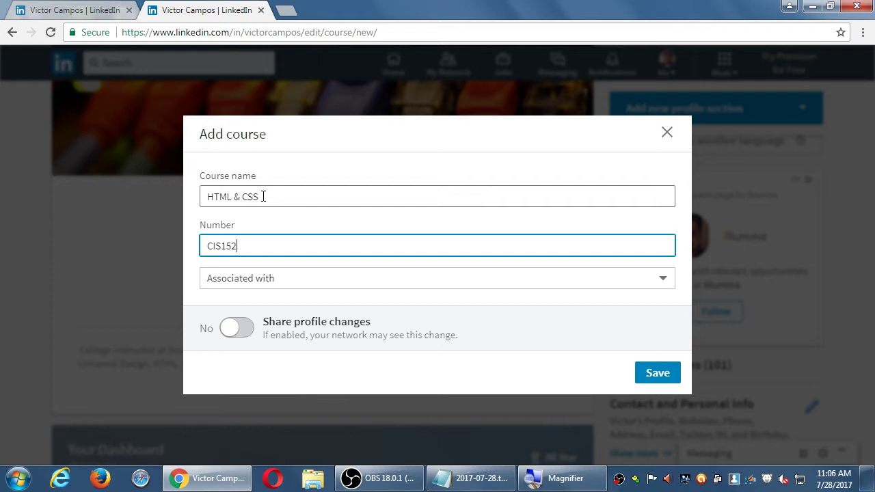
Step: Replace the course number with cis152 in lowercase
key(ctrl+a)
text(kity cat)
key(Left)
key(Left)
text(t)
key(ctrl+a)
key(BackSpace)
text(cis152)
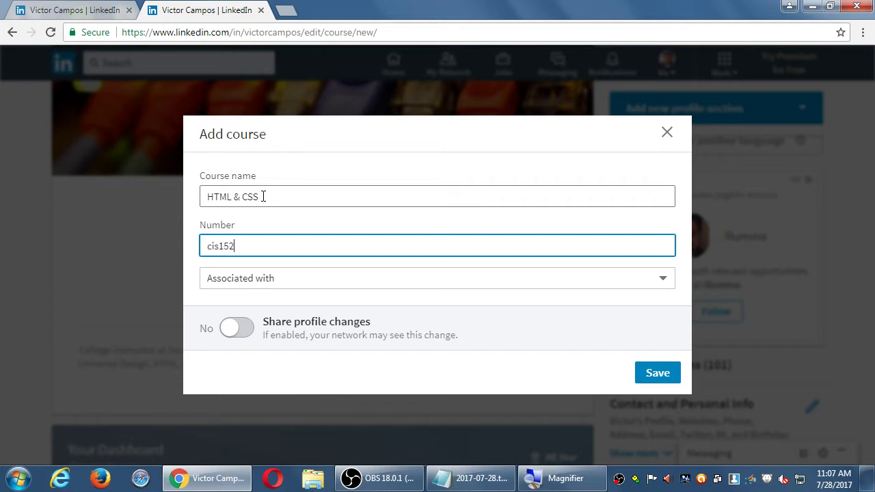
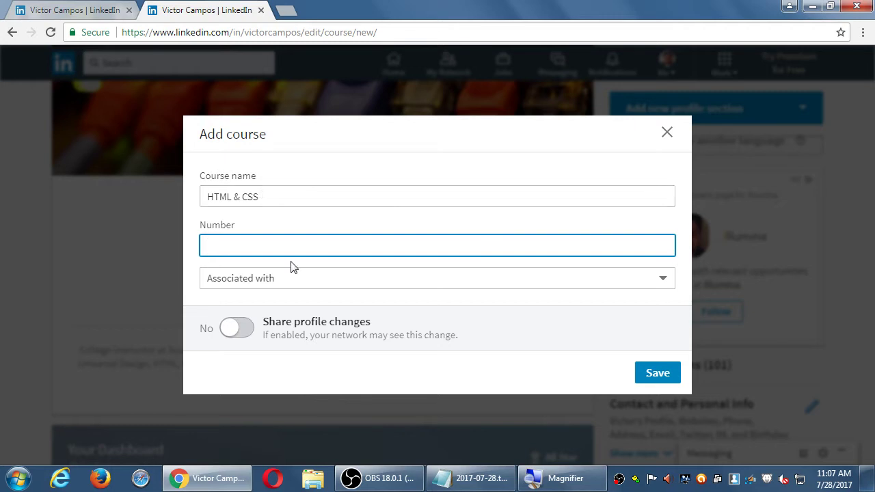
Step: View the positions and schools that the course can be associated with, leaving the choice unset
click(311, 280)
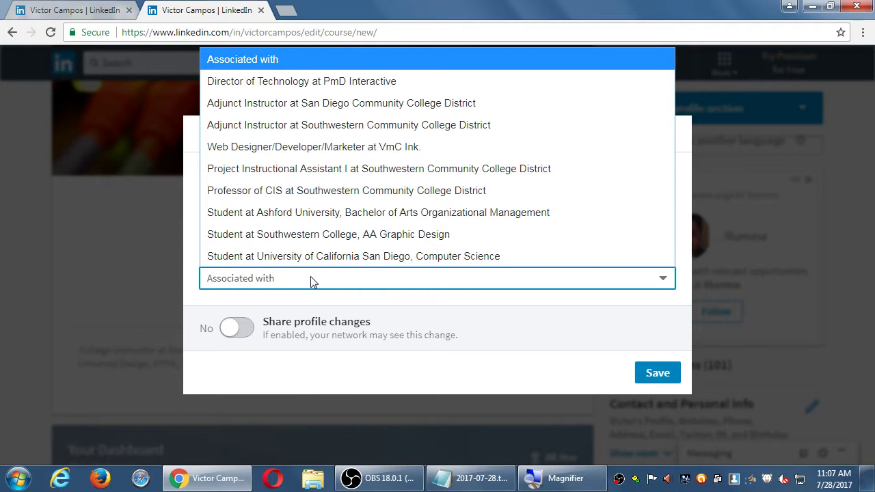
click(368, 287)
click(368, 286)
click(368, 286)
click(368, 286)
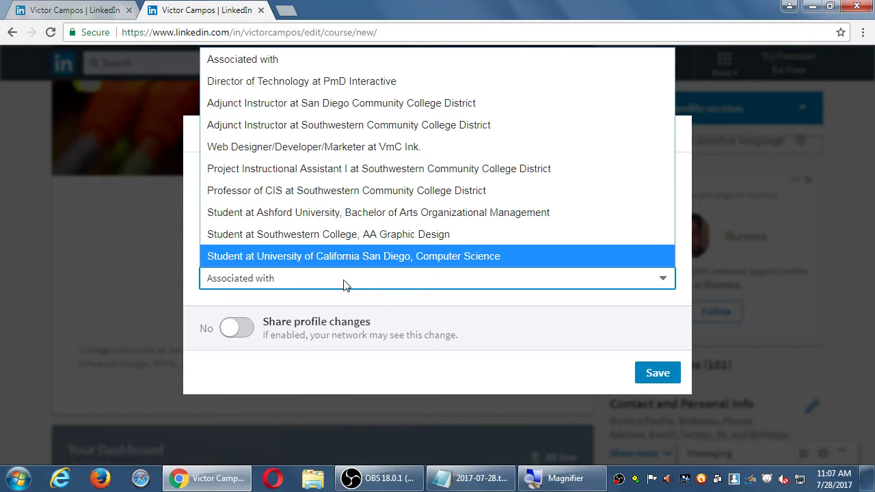
click(308, 284)
click(285, 197)
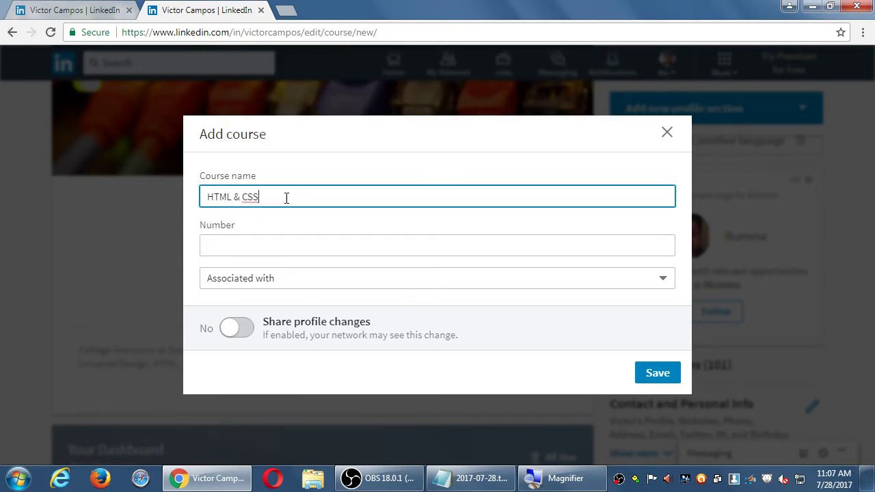
Step: Give the course the number CIS152, associate it with Student at Southwestern College, AA Graphic Design, and discard the unsaved entry
click(270, 248)
text(CIS152)
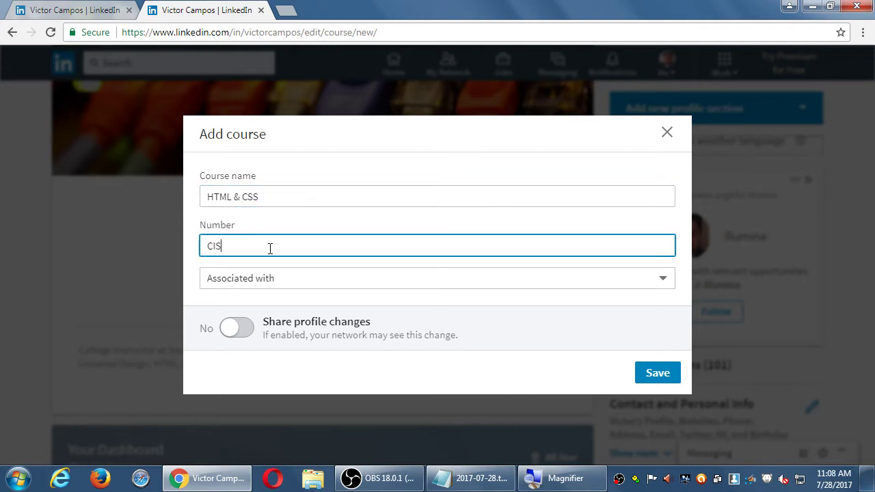
click(390, 281)
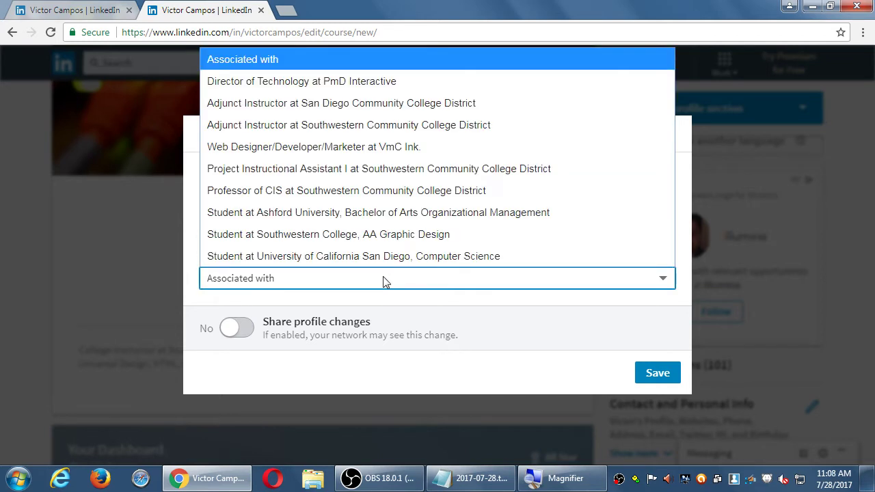
click(309, 240)
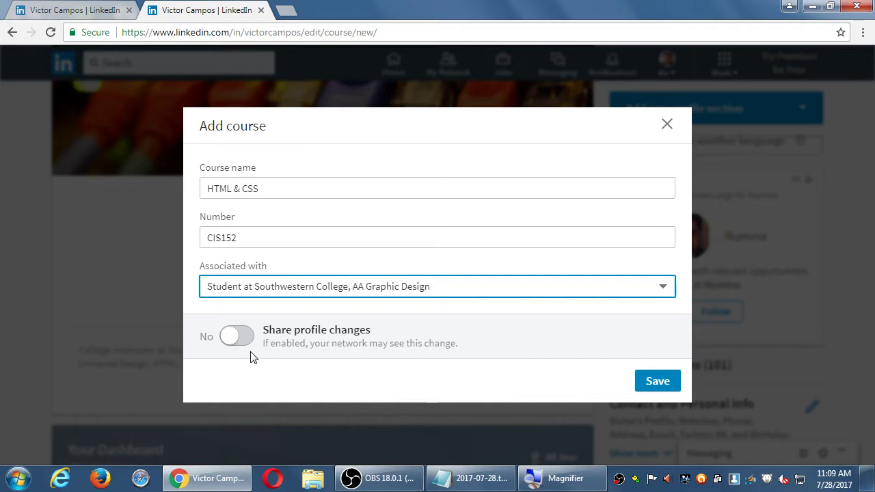
click(666, 123)
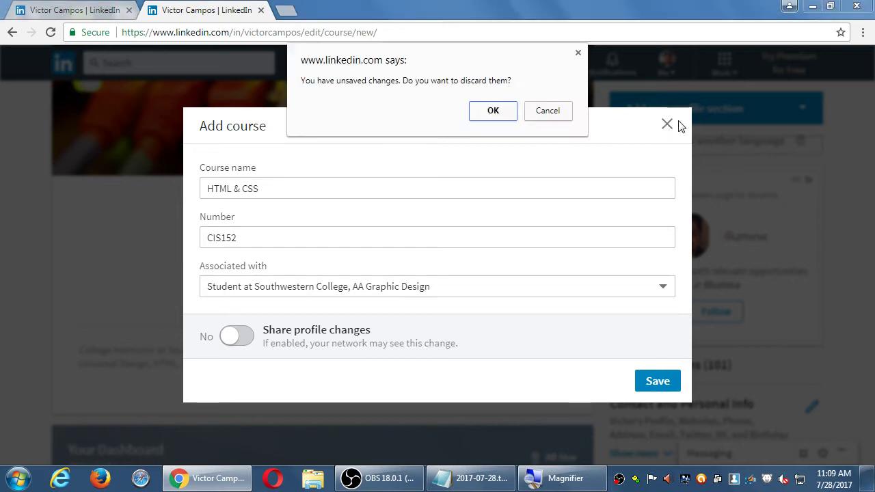
click(509, 111)
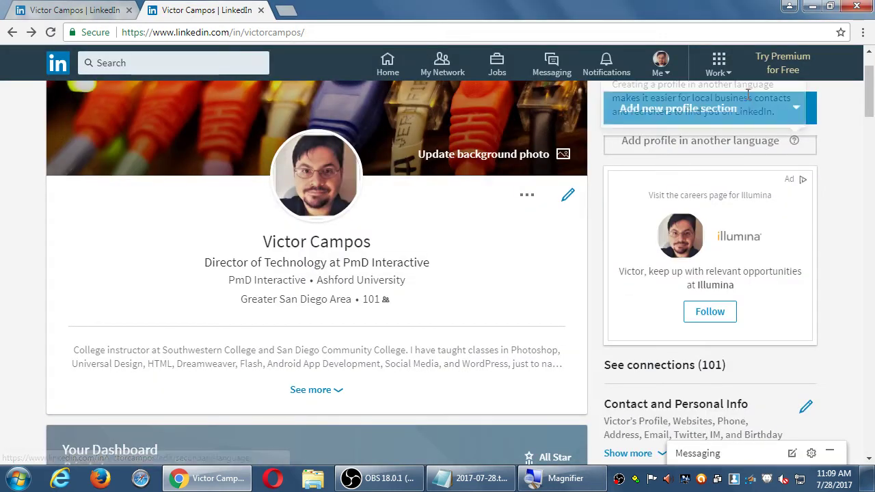
Step: Examine the fields of a new patent entry, including its patent office choices, status, issue date and description, and close it without saving
click(808, 111)
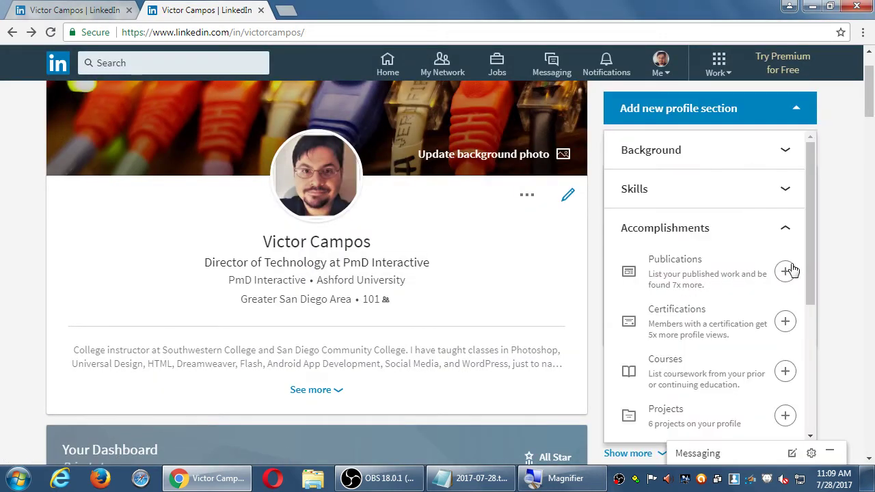
drag(807, 259, 751, 374)
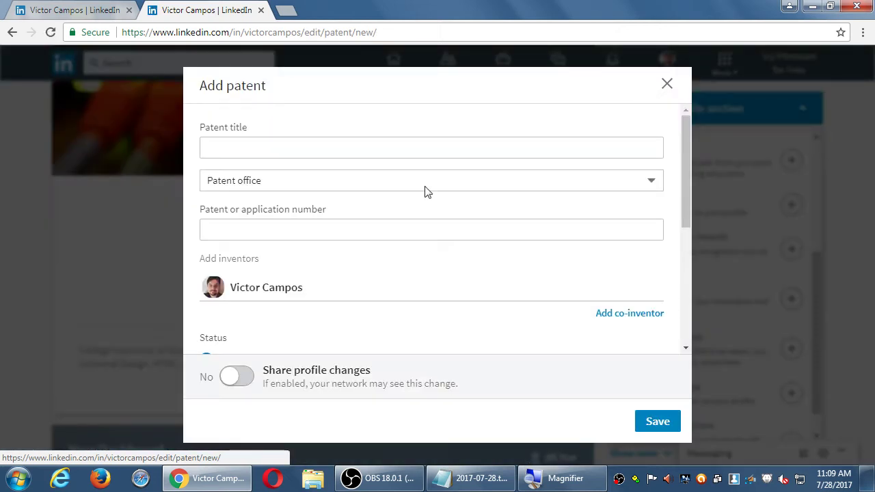
click(235, 146)
click(262, 191)
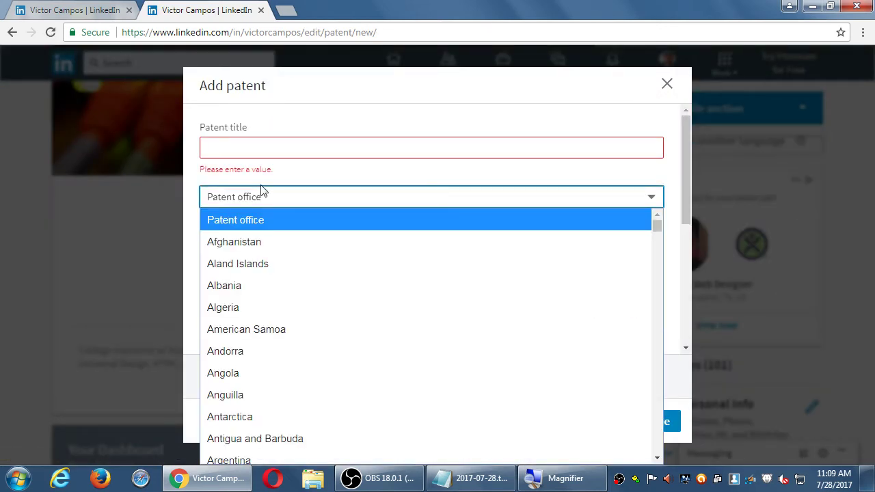
click(405, 106)
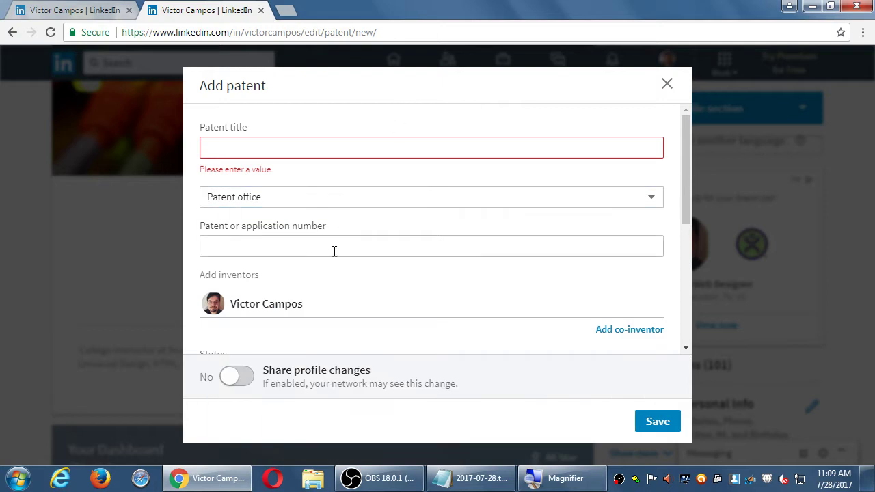
click(310, 246)
scroll(313, 248, down, 2)
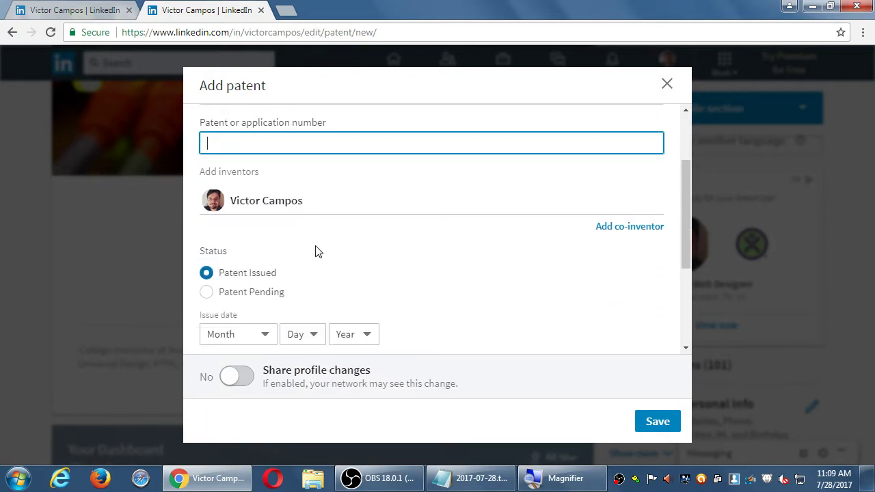
scroll(315, 251, down, 3)
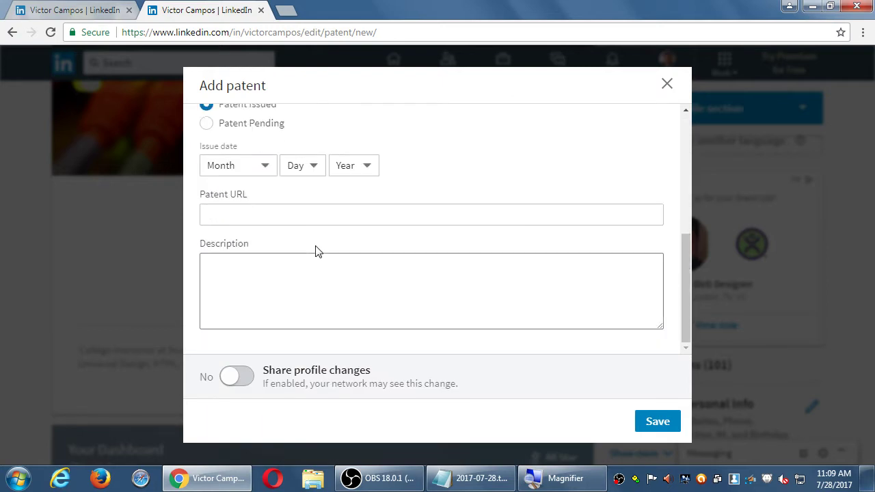
click(669, 87)
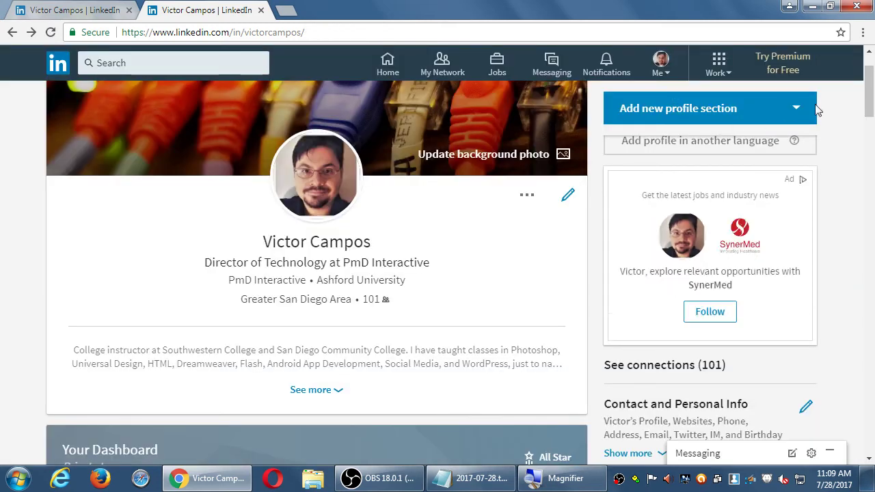
click(788, 112)
drag(806, 210, 805, 282)
click(783, 270)
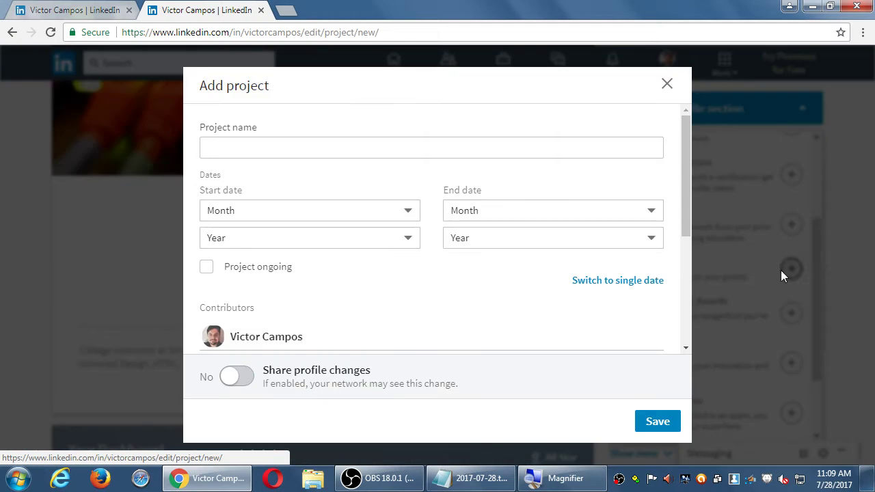
click(666, 85)
Step: Reopen a blank project entry from the Accomplishments and review its name, date, contributor, occupation and URL fields
click(784, 107)
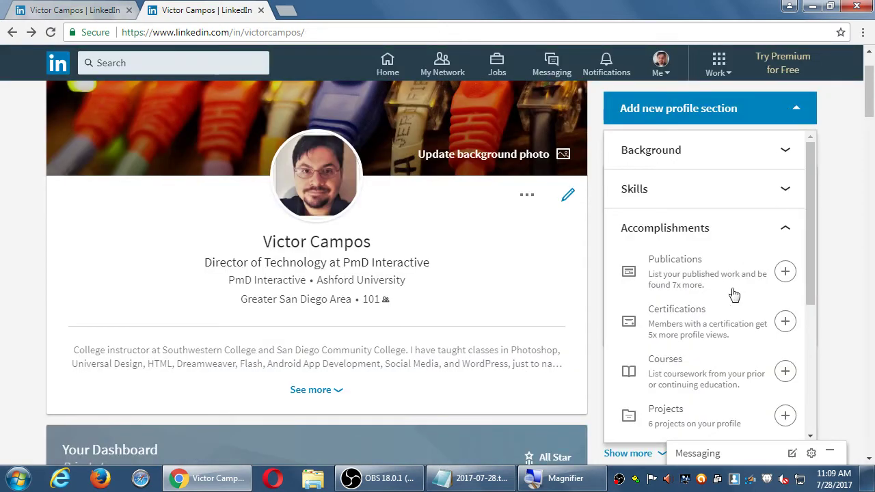
scroll(743, 310, down, 1)
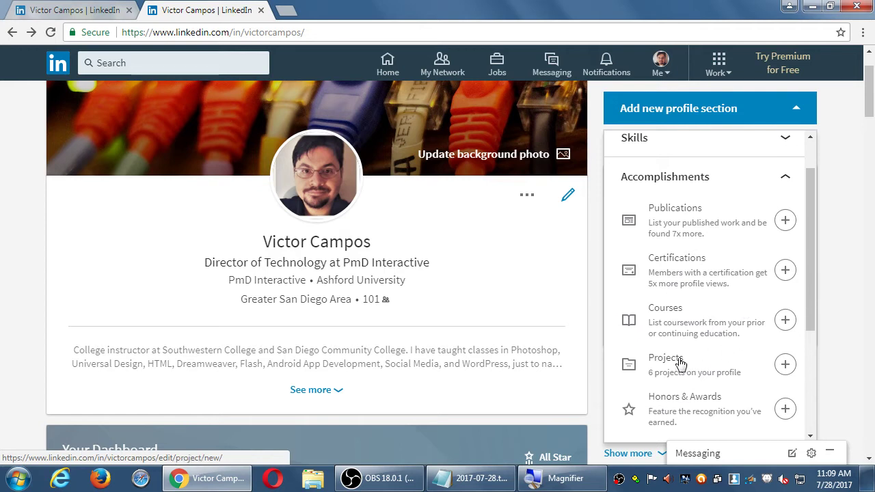
click(673, 365)
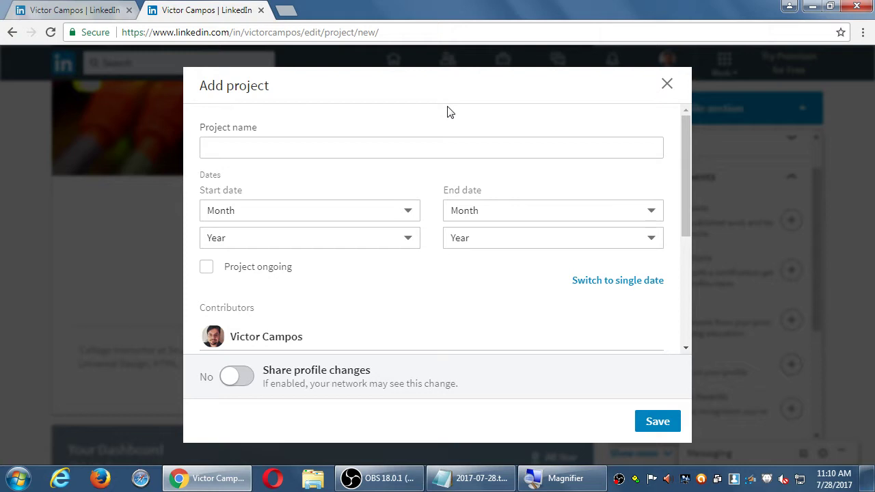
scroll(447, 111, down, 2)
scroll(447, 111, down, 1)
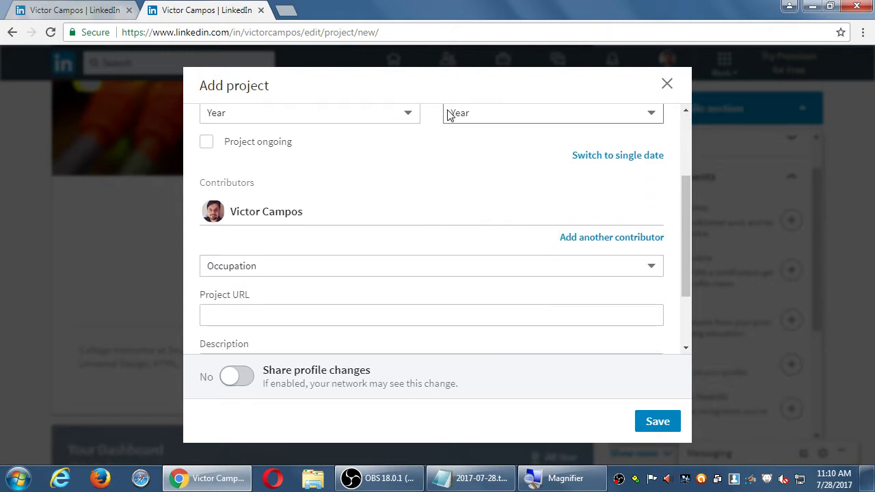
drag(237, 213, 253, 213)
click(360, 223)
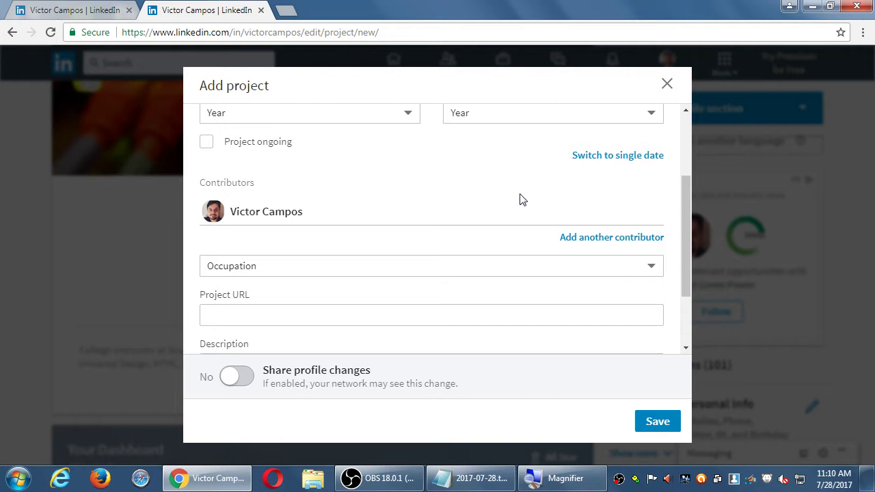
Step: Associate the new project with the occupation Web Designer/Developer/Marketer at VmC Ink
scroll(480, 203, down, 1)
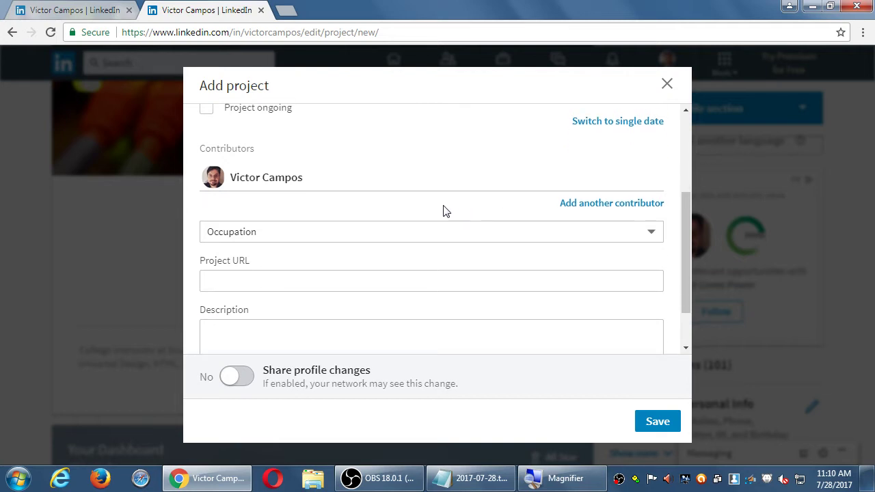
click(444, 232)
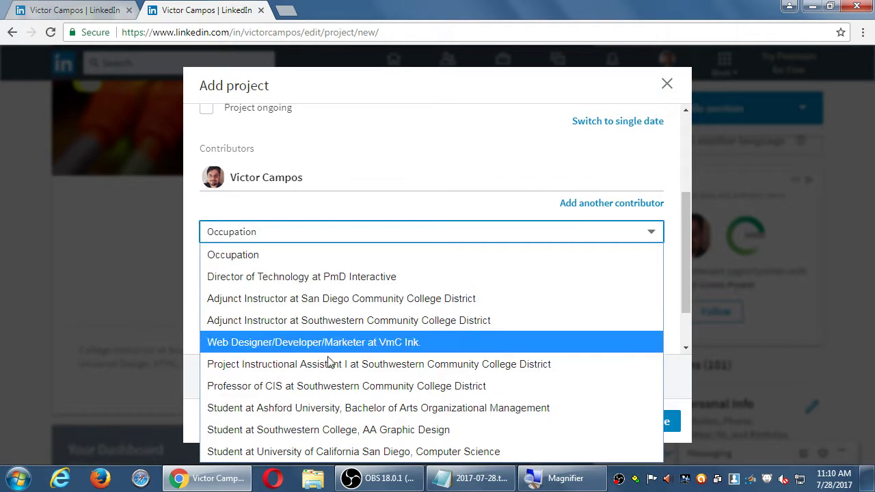
click(345, 342)
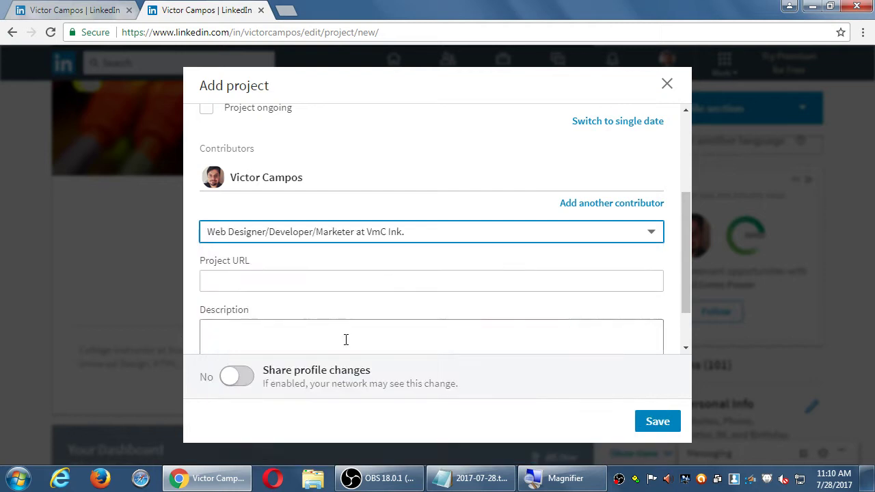
Step: Fill the project URL with random placeholder characters and clear the field again
scroll(372, 247, up, 5)
scroll(373, 246, down, 6)
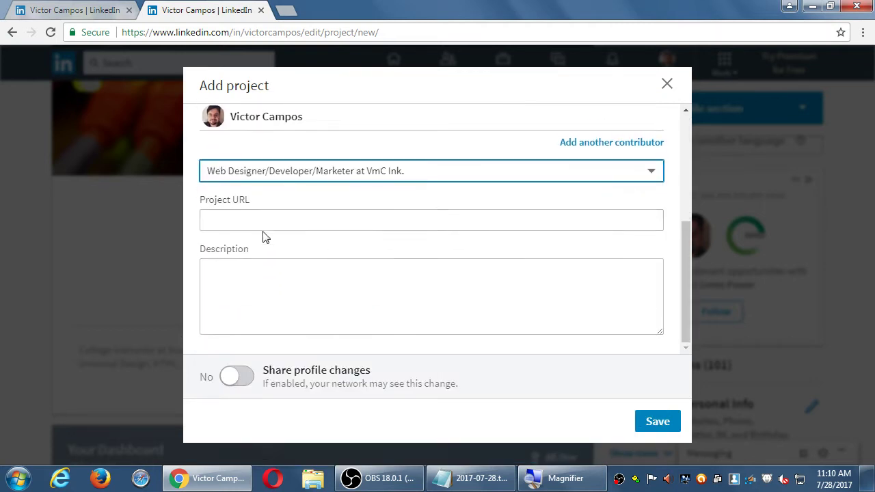
click(249, 220)
text(opkml;;;opokopjopjpkjopjkpkj)
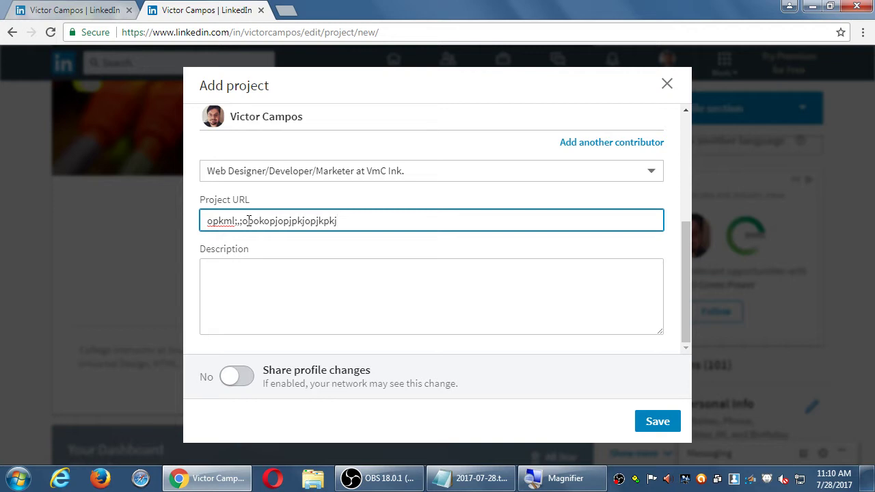
key(ctrl+a)
key(BackSpace)
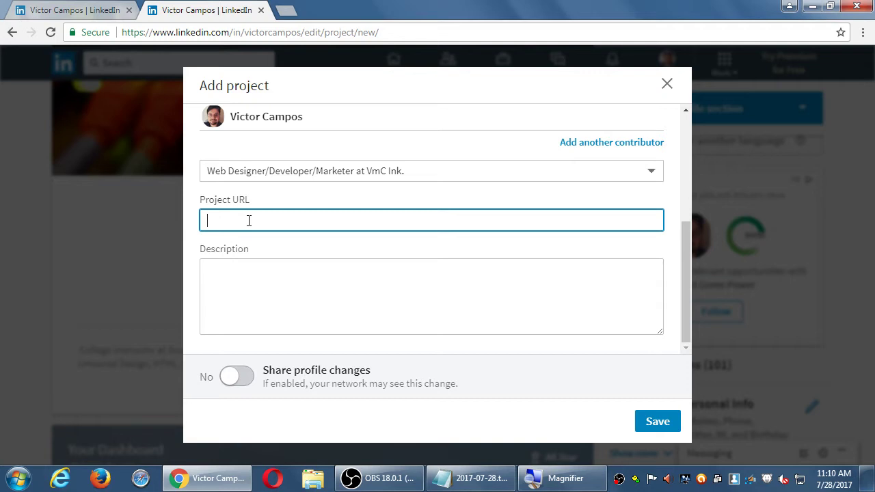
Step: Search Google for "resume action words" in a separate tab, look through the results and close that tab
click(285, 10)
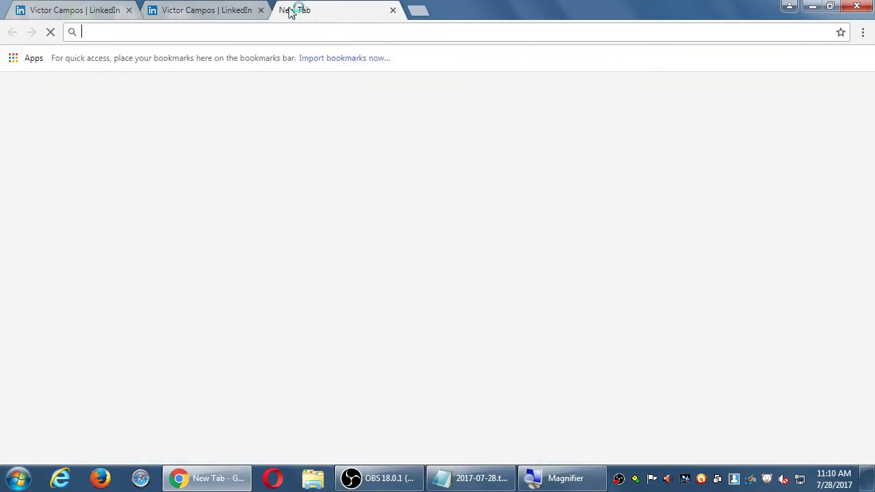
text(resume action)
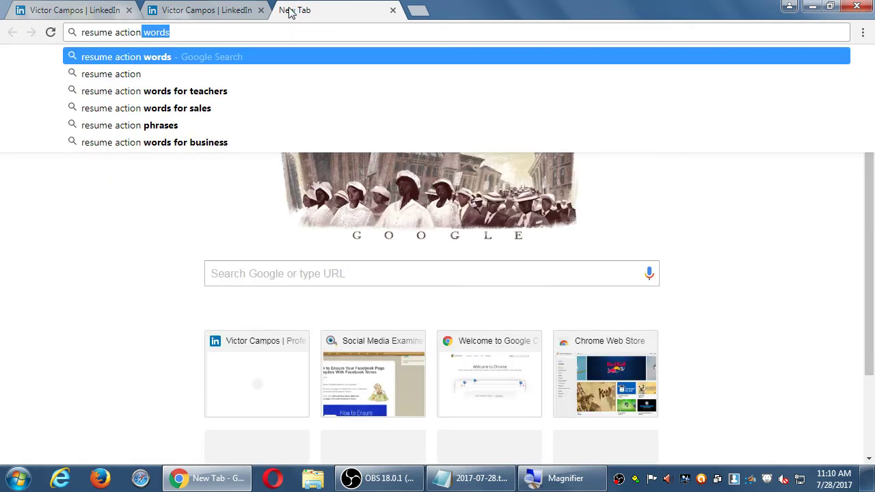
key(Return)
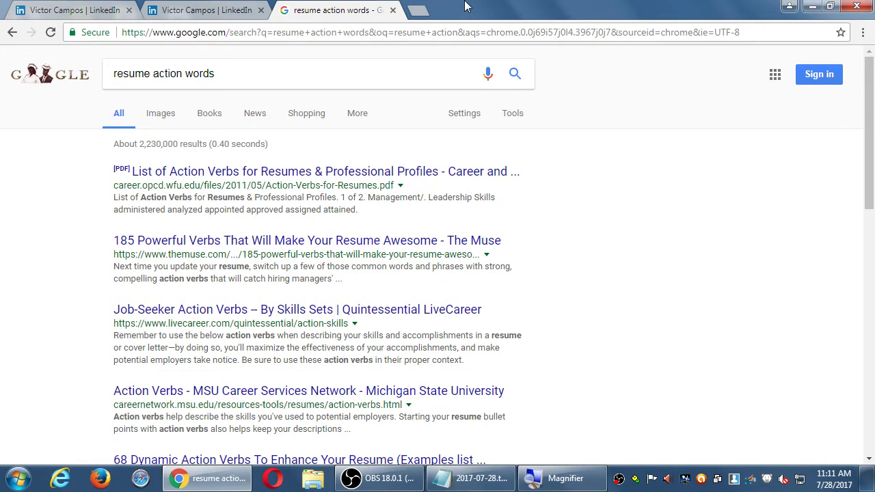
scroll(588, 229, down, 1)
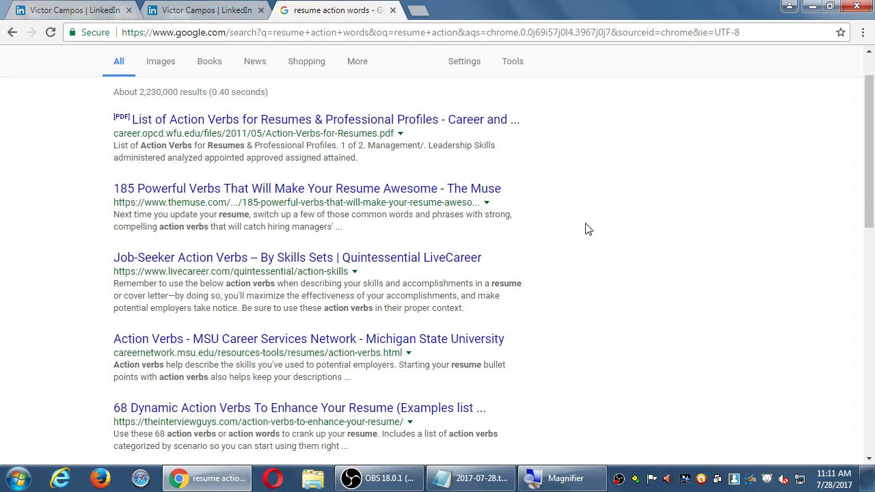
scroll(586, 229, up, 1)
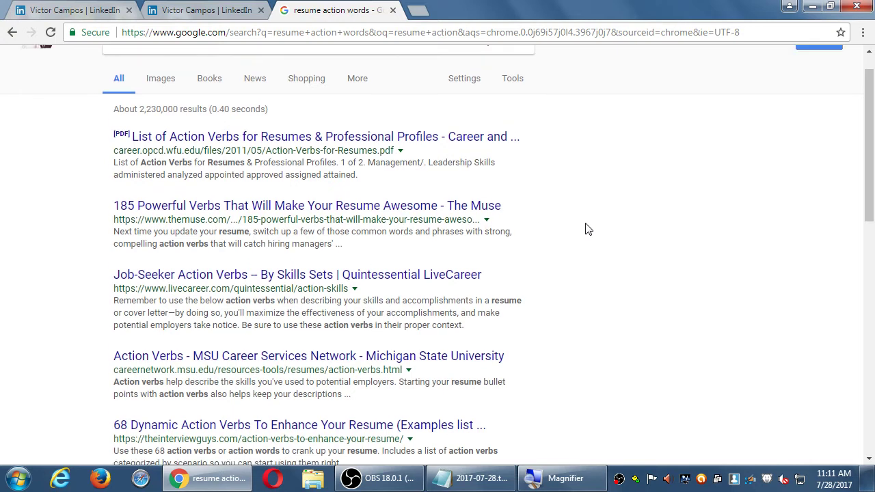
scroll(586, 229, down, 5)
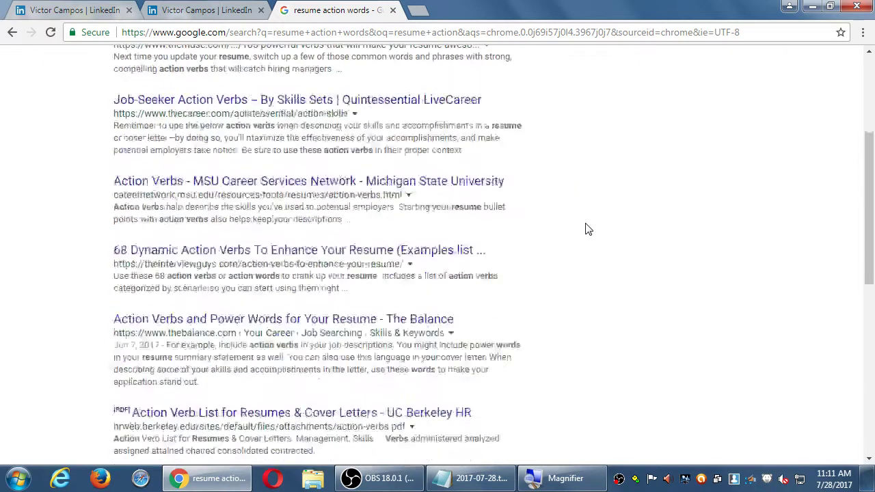
scroll(581, 231, down, 1)
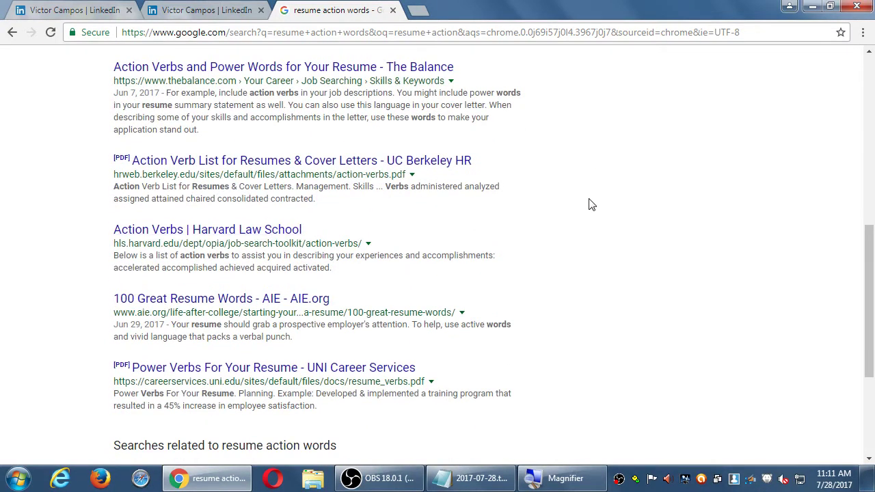
scroll(603, 203, down, 3)
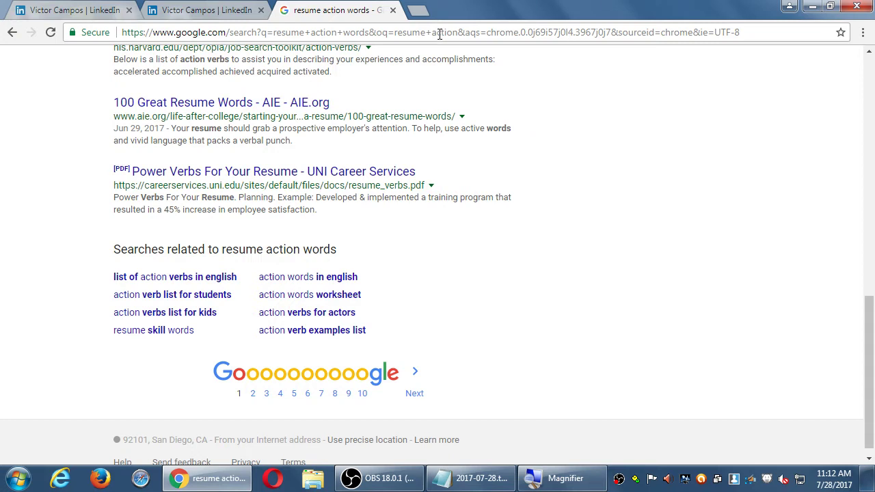
click(393, 11)
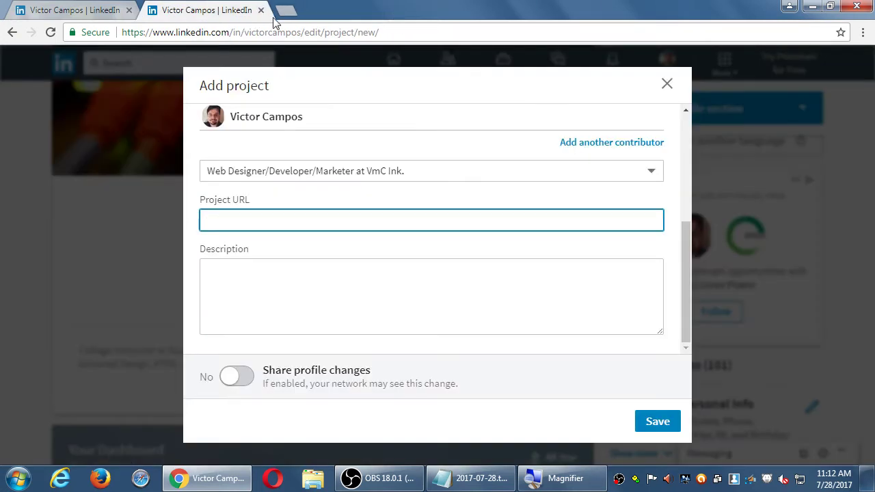
Step: Discard the unsaved project entry and close the extra LinkedIn tab
click(667, 86)
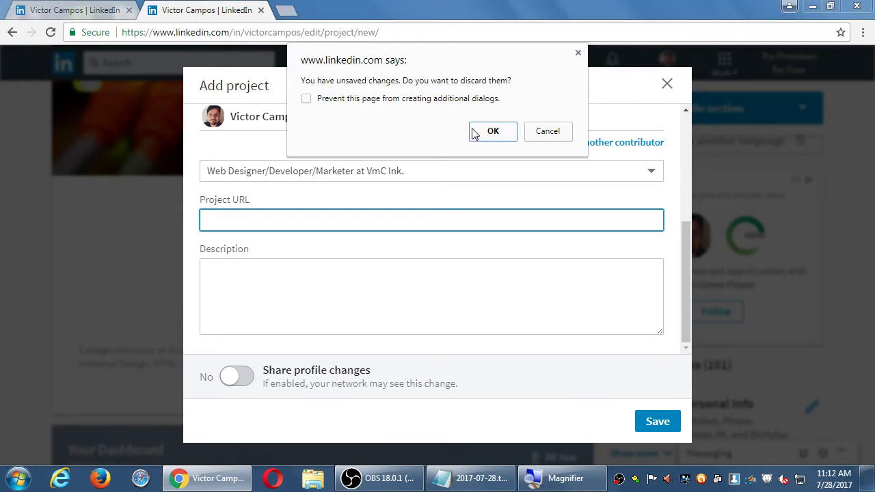
click(499, 135)
click(130, 10)
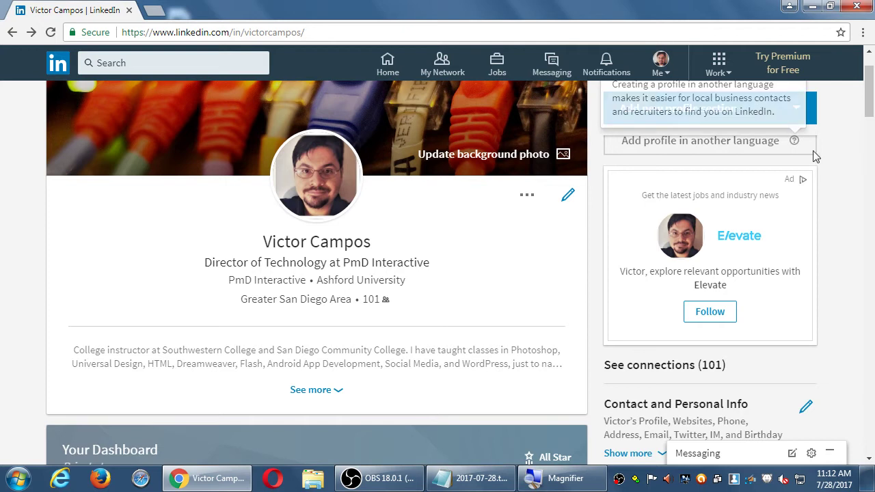
Step: View the profile sections that can be added, including the Accomplishments and Background entries
scroll(834, 178, up, 1)
scroll(834, 178, up, 1)
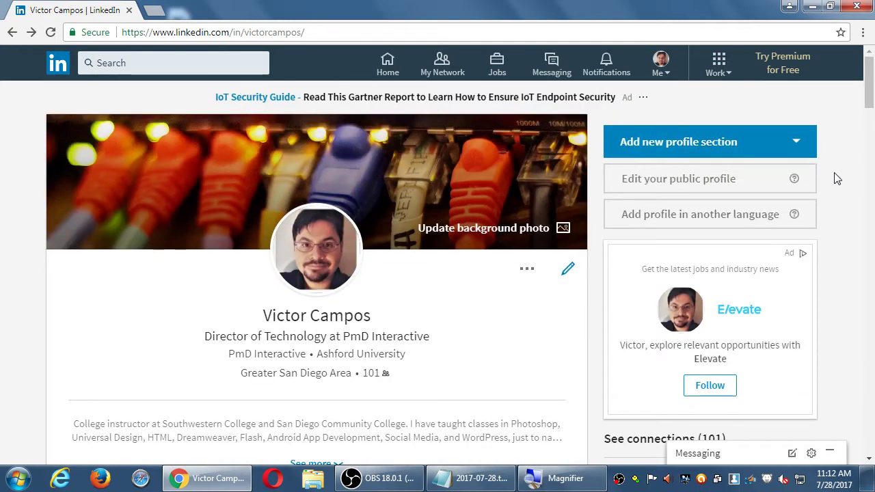
click(790, 142)
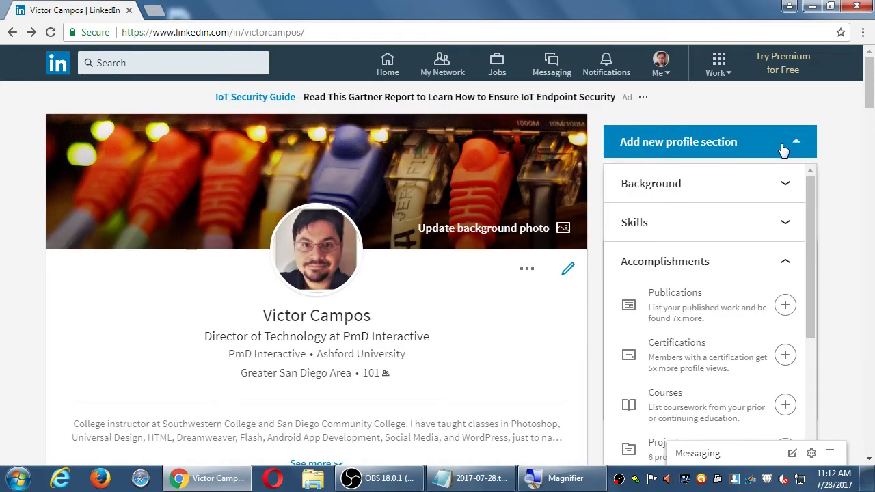
drag(811, 195, 783, 236)
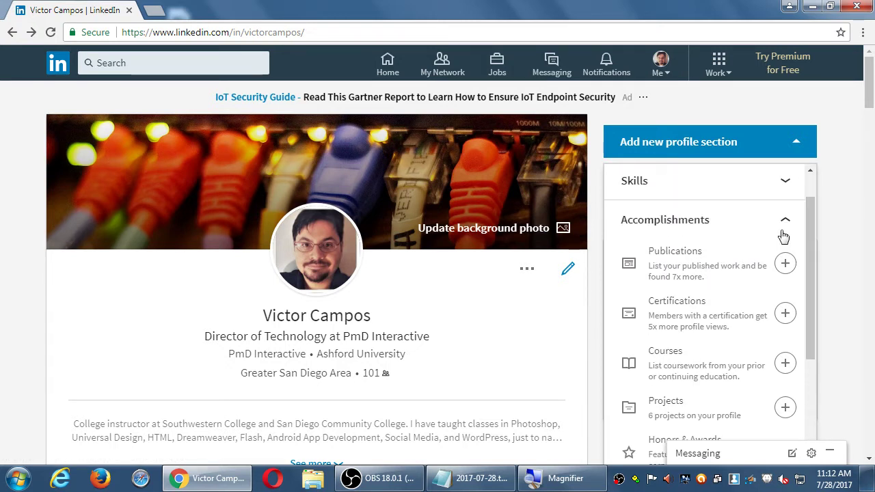
click(811, 196)
click(784, 184)
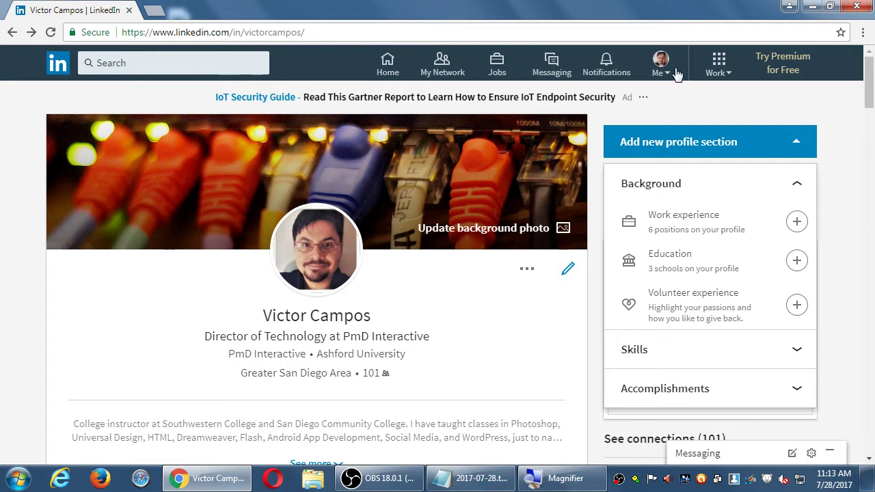
Step: View the account settings and managed company pages available from the own account, opening none of them
click(655, 72)
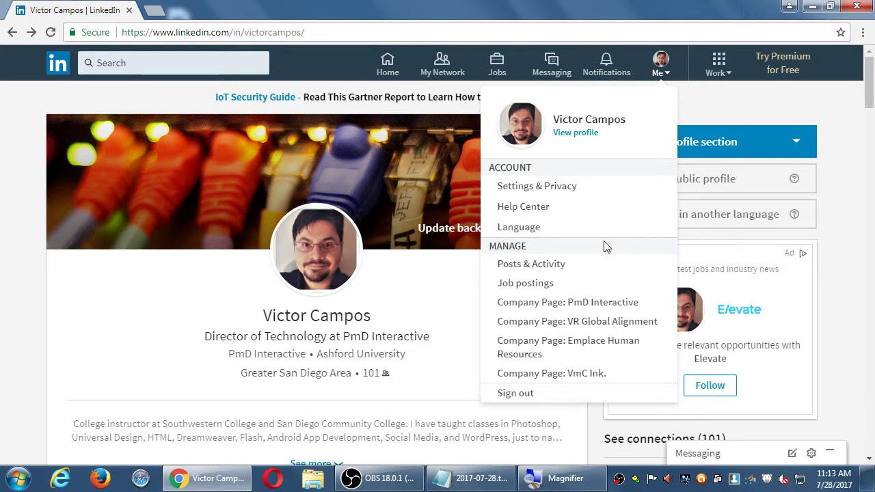
click(697, 106)
click(665, 75)
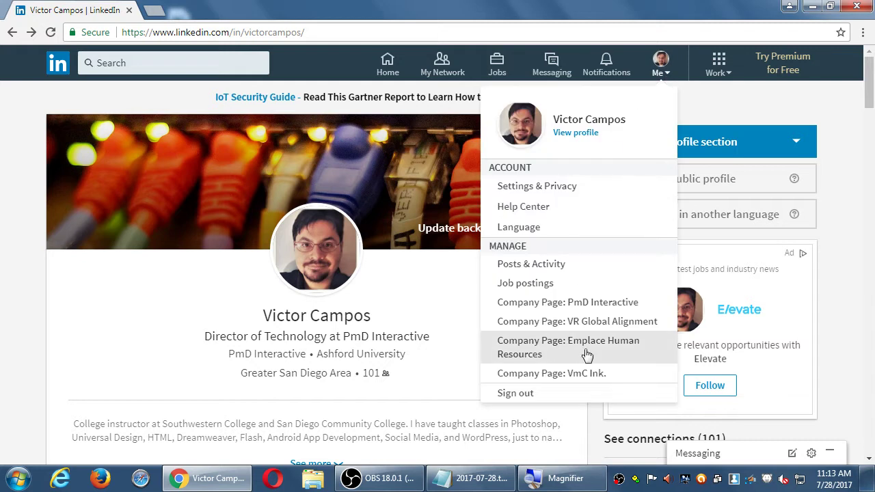
click(721, 107)
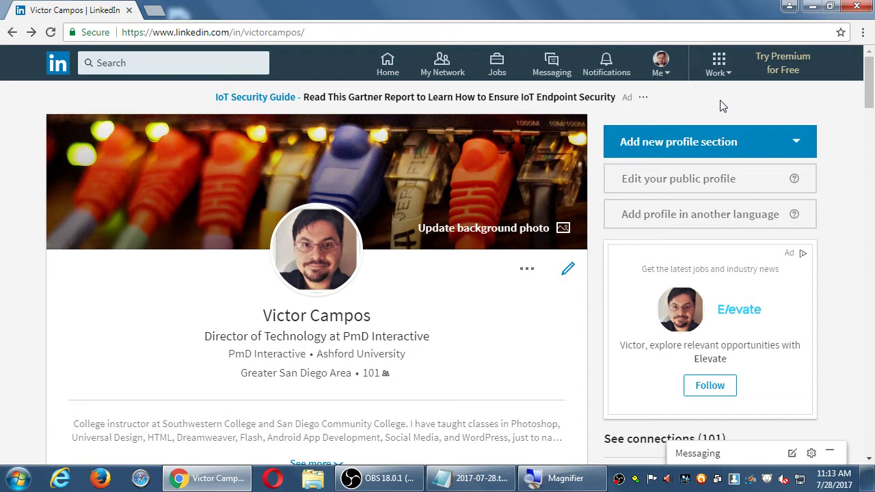
Step: Switch to the 2017-07-28 text notes and append the line "Use LIN as a Resume 2.0" after a blank line
click(464, 479)
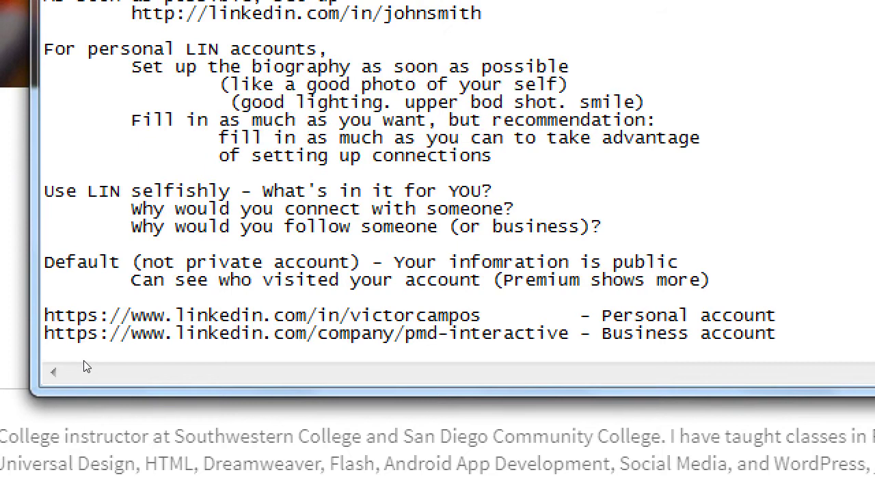
key(Return)
key(Return)
text(Use)
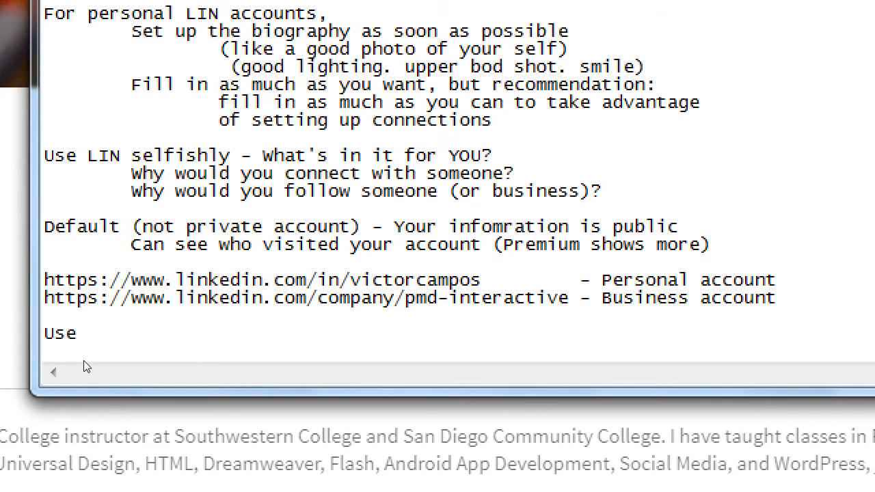
text( Li)
key(BackSpace)
text(IN as a Resume)
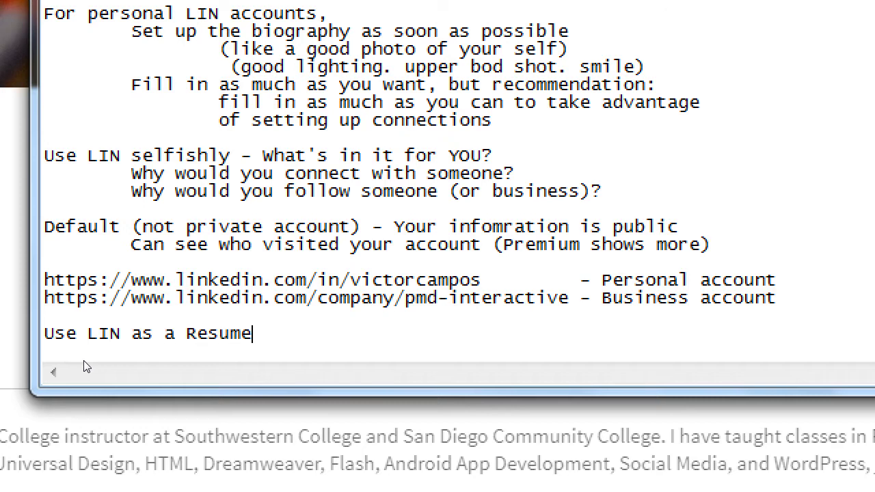
text( 2.0)
key(Return)
Step: Add the indented note line "Add as many Sections as necessary to show off your skills" beneath "Use LIN as a Resume 2.0"
key(Tab)
text(Fi)
key(BackSpace)
key(BackSpace)
text(Add as many )
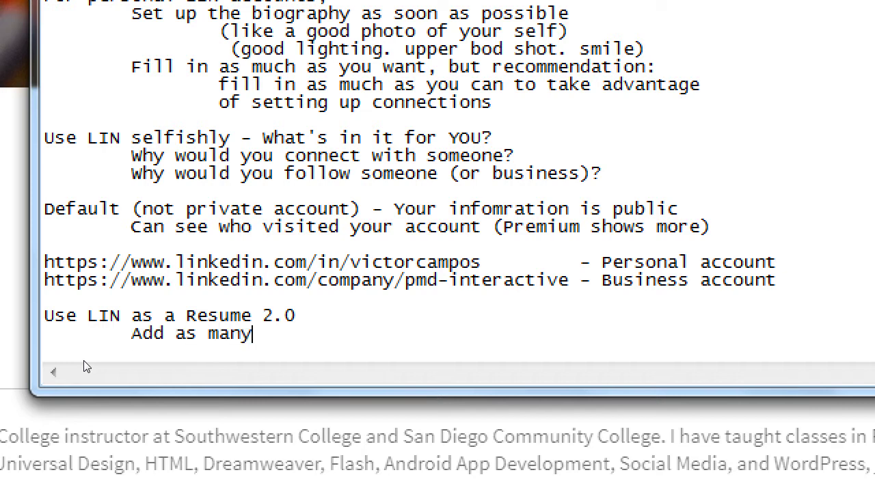
text(Fields)
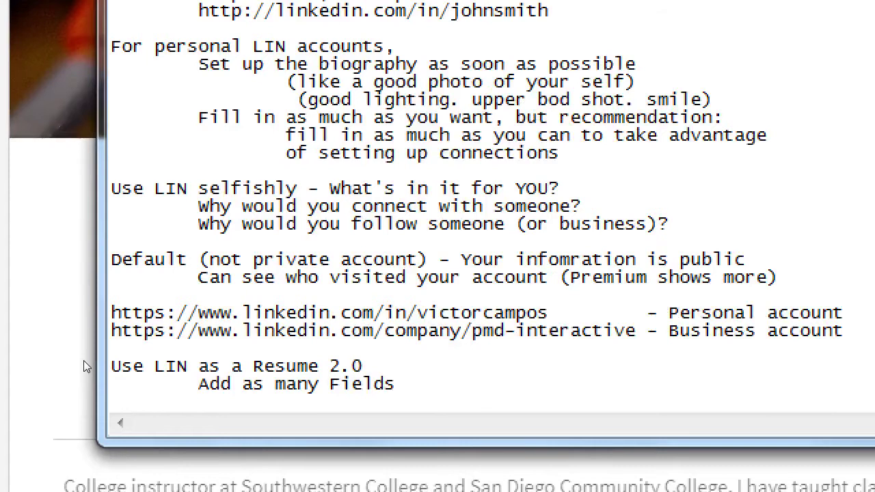
key(BackSpace)
key(BackSpace)
key(BackSpace)
key(BackSpace)
key(BackSpace)
key(BackSpace)
text(Sect)
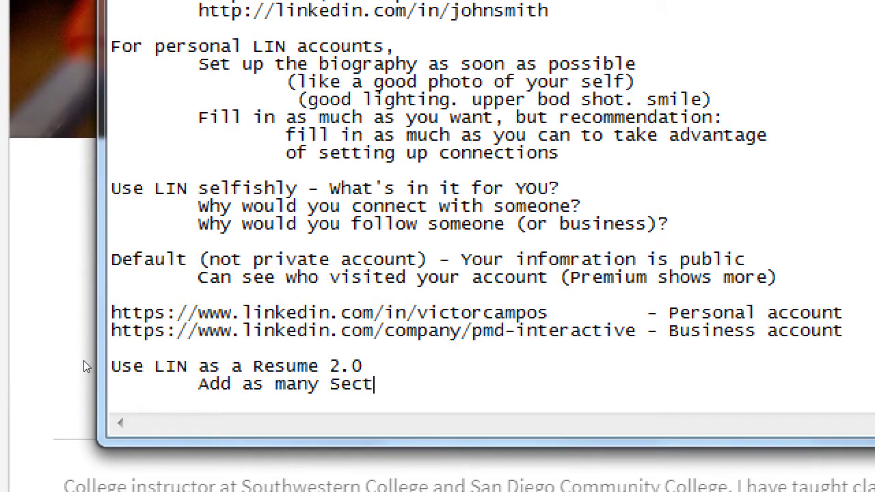
text(ions as necessary)
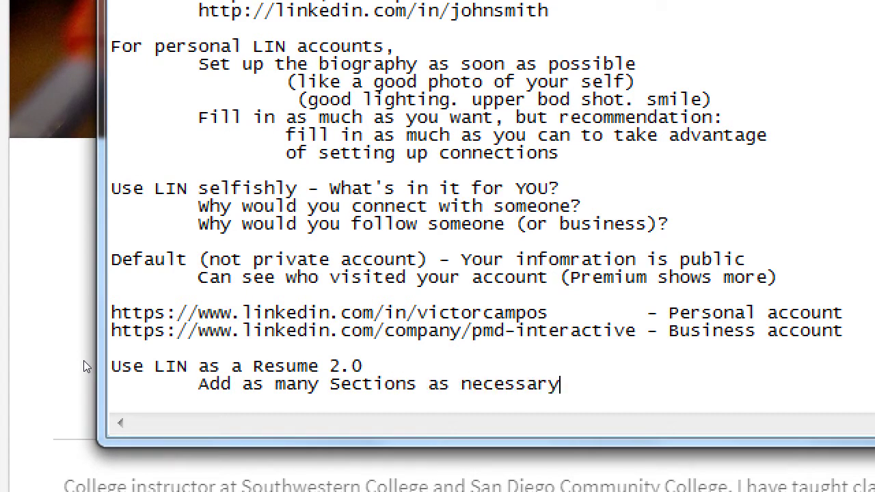
text( to show off your)
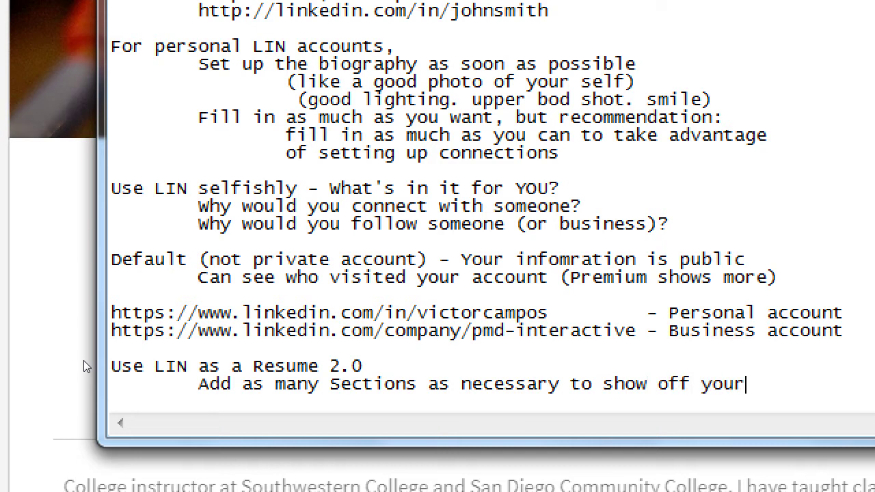
text( skills)
Step: Continue the note on a new indented line with "to create connections, to get prospects/leads"
key(Return)
key(Tab)
text(to )
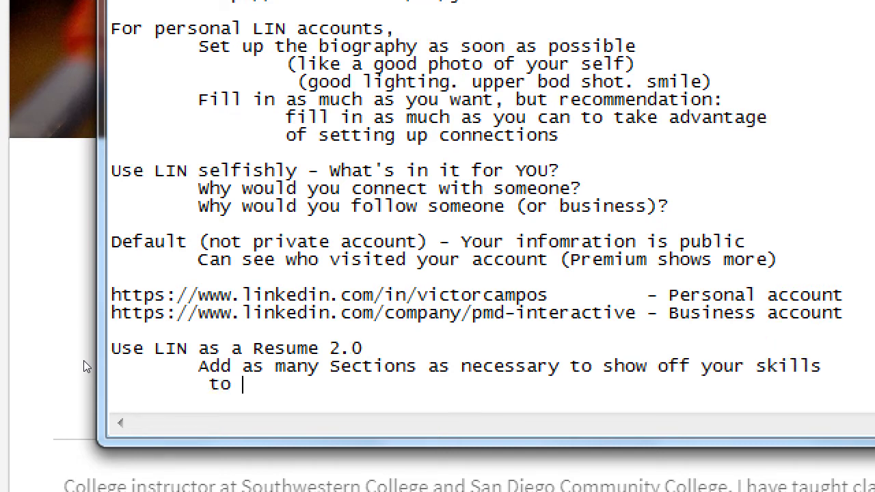
text(create connections, )
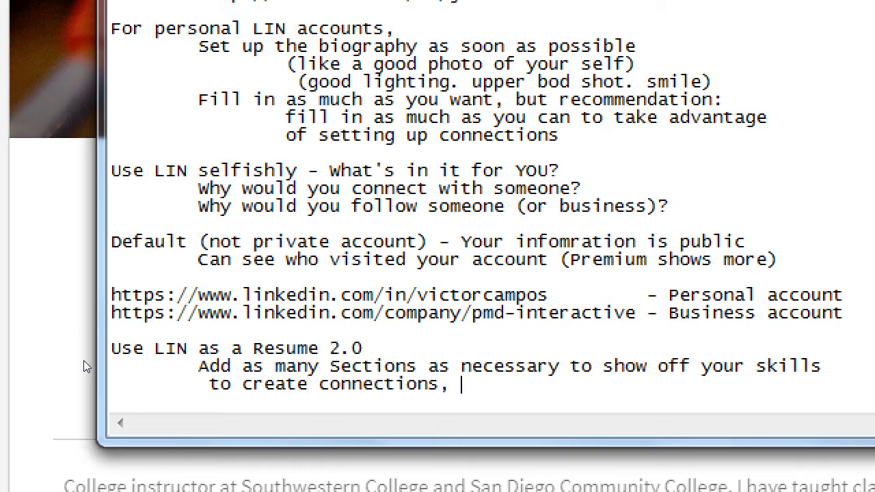
text(to get por)
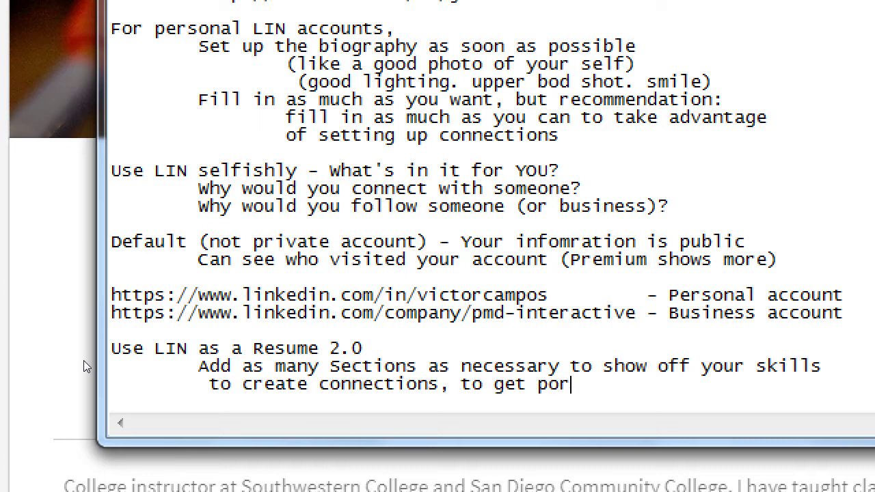
key(BackSpace)
key(BackSpace)
text(ro)
text(ects/le)
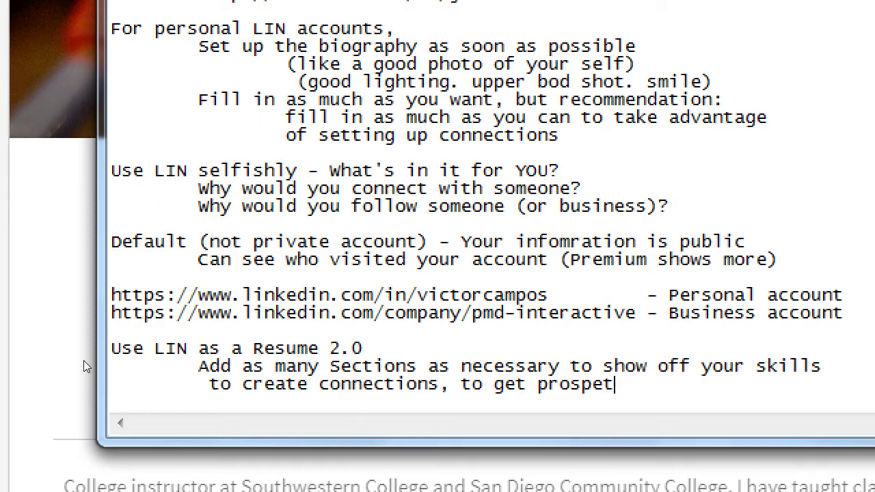
text(ads)
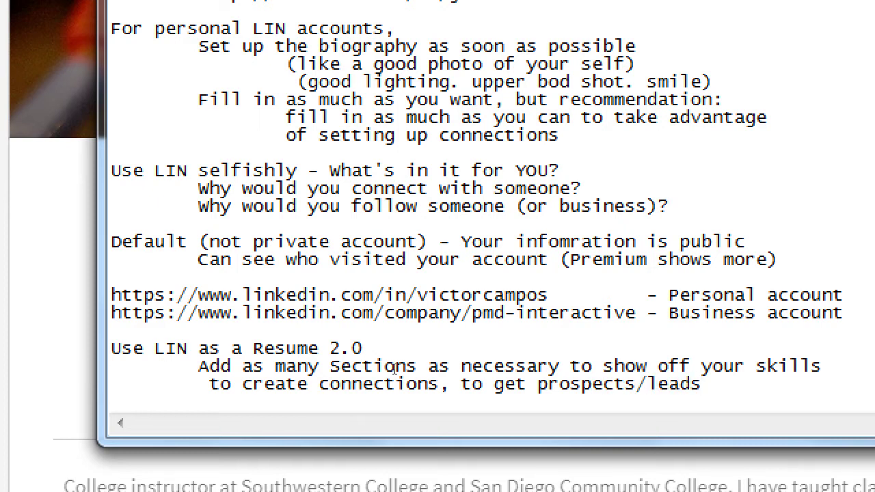
Step: Append the indented lines "OR" and "Don't use the Personal LIN; focus on Business Listing." to the notes
key(Return)
key(Tab)
text(OR)
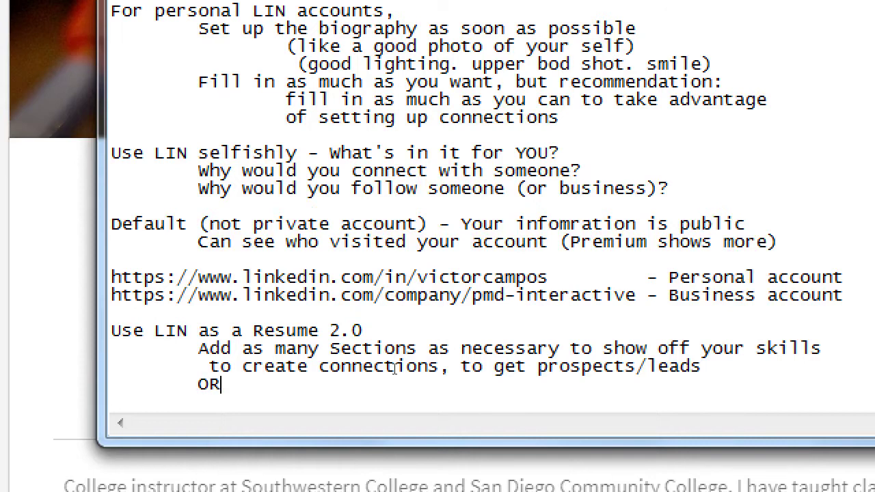
key(Return)
key(Tab)
text(Don't use th)
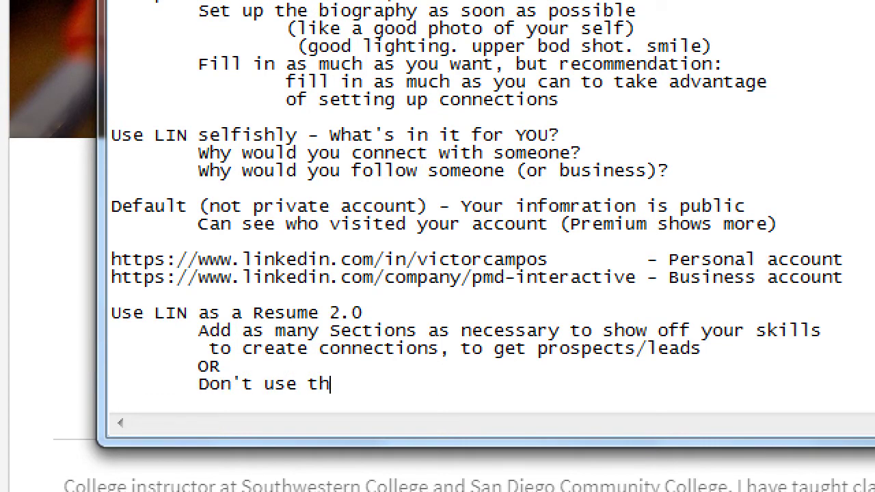
text(e Personal )
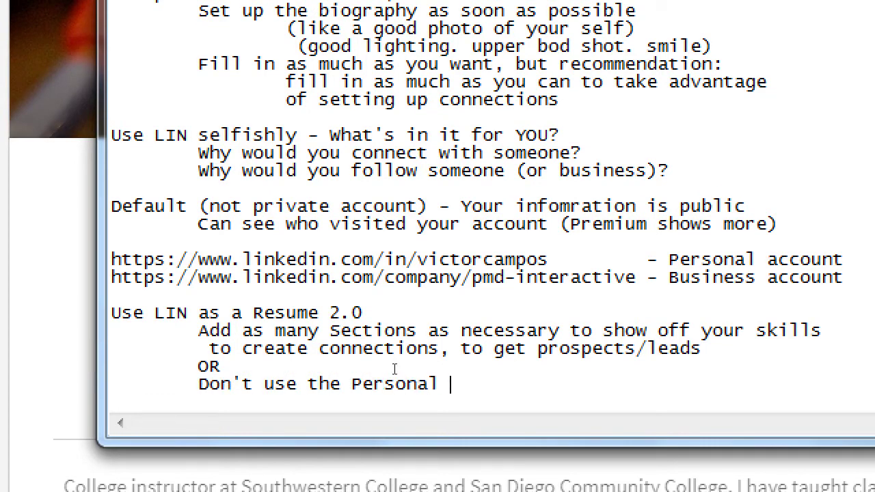
text(LIN; focus)
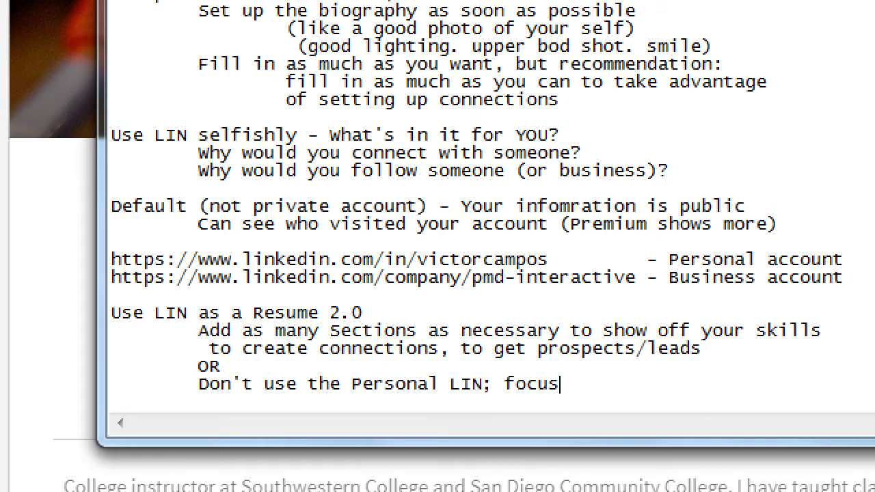
text( on Business )
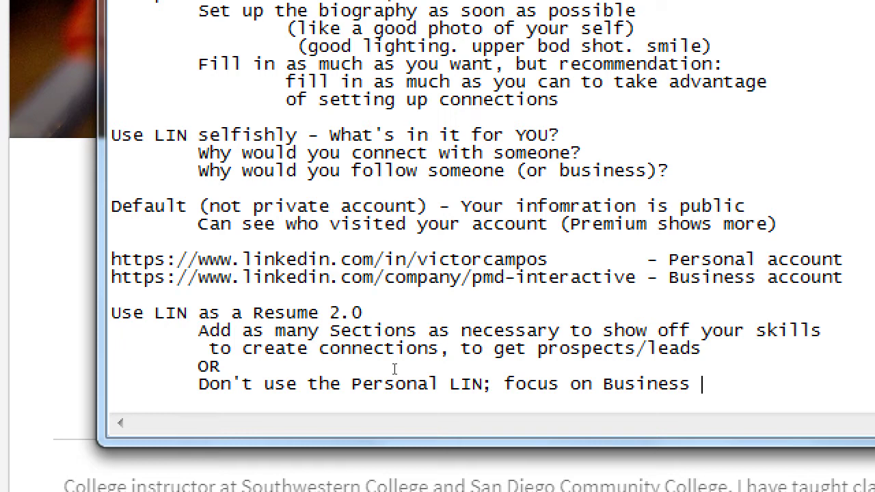
text(Listing.)
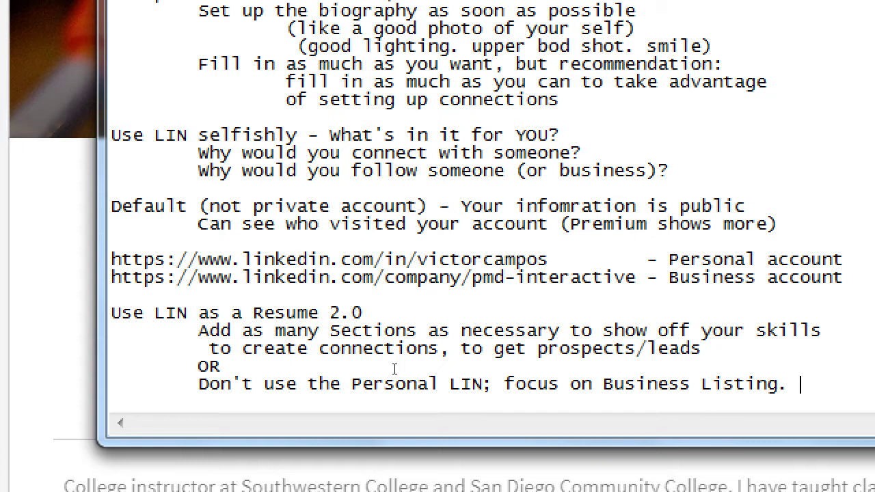
Step: Switch to the browser, open the LinkedIn home feed from the profile page and reload its posts
key(super+minus)
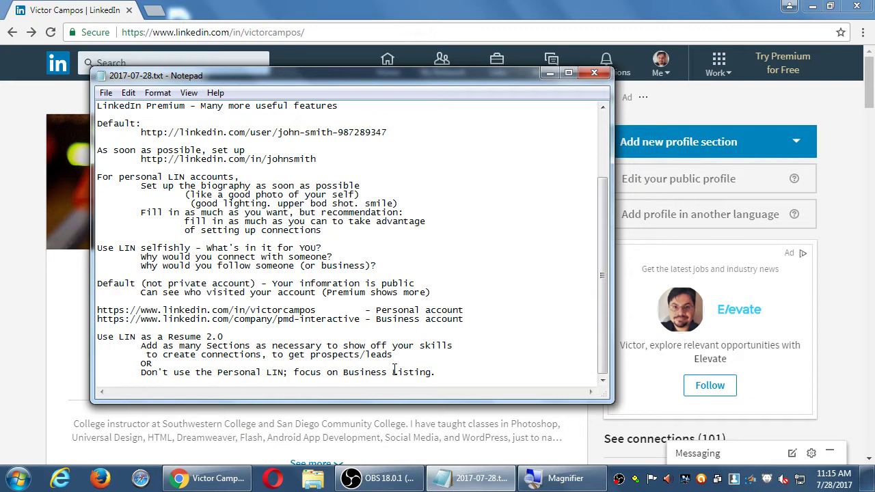
click(339, 7)
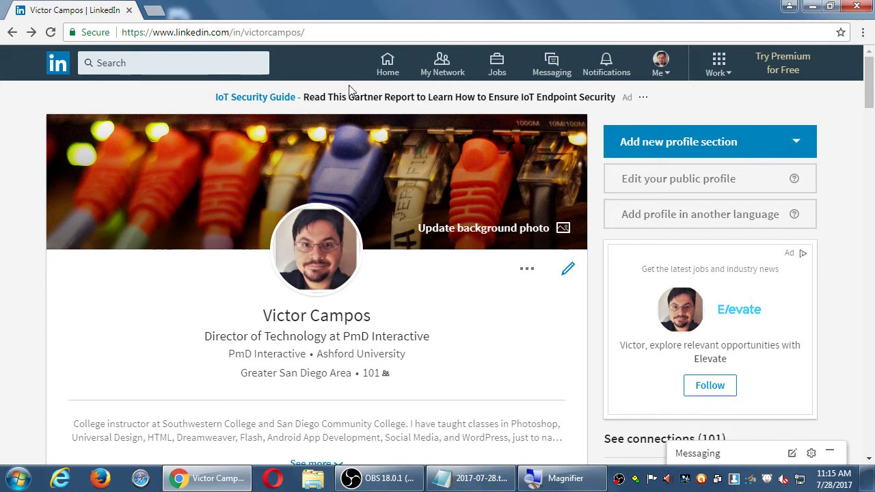
click(387, 68)
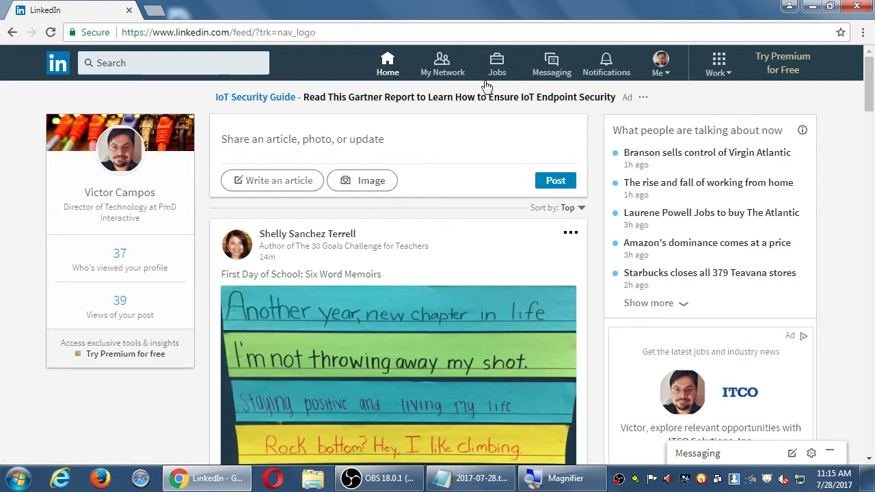
click(387, 75)
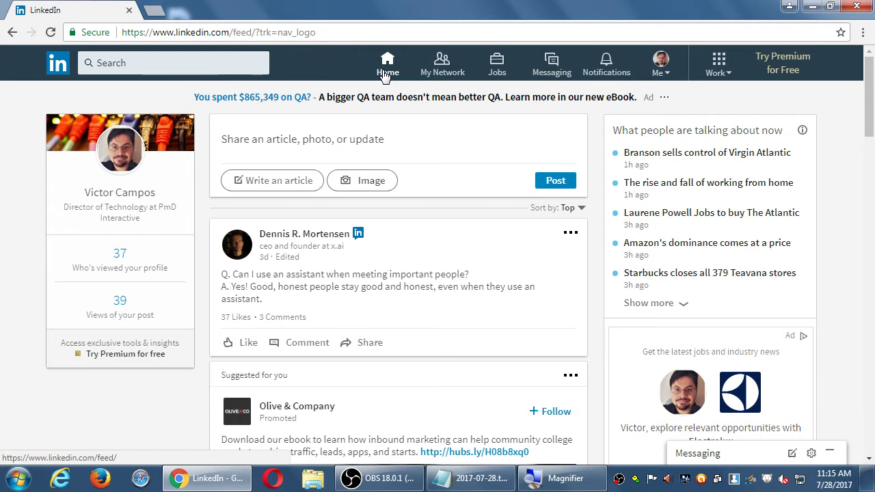
click(385, 74)
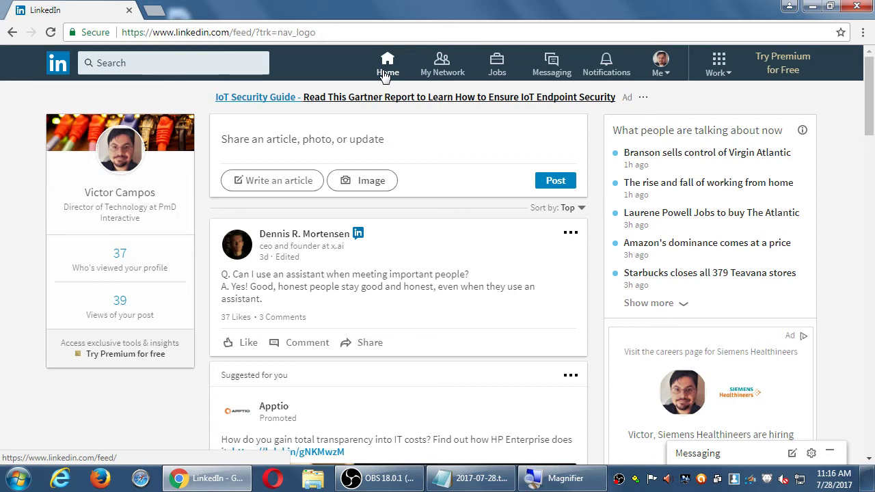
Step: Draft a random placeholder update in the feed's share box, clear the text and collapse the box without posting
click(347, 146)
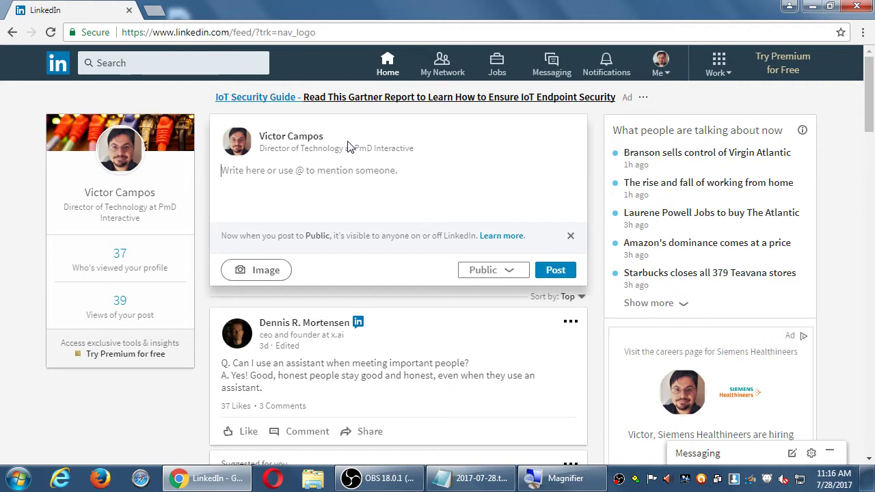
text(jkldfsjkldsfj dsfkljsfdklj)
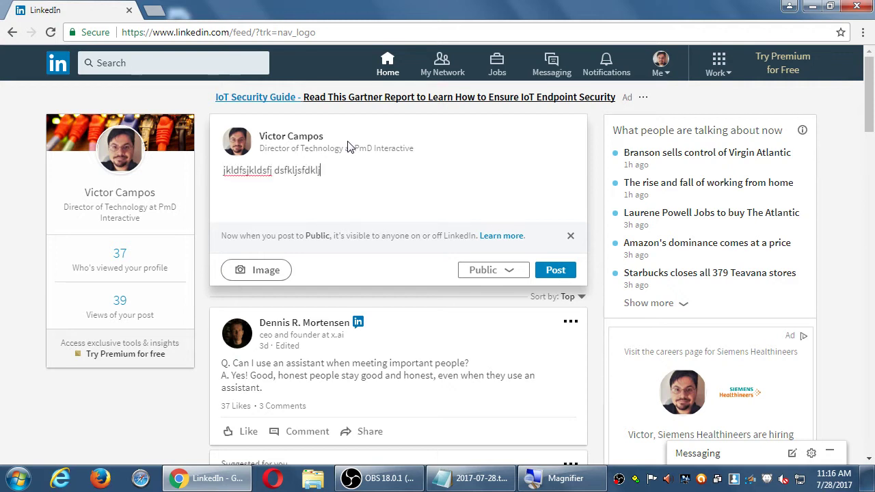
text(s dfklfdsj klfsdj lkjlkfds lkaflkjfdslkjds)
key(ctrl+a)
key(BackSpace)
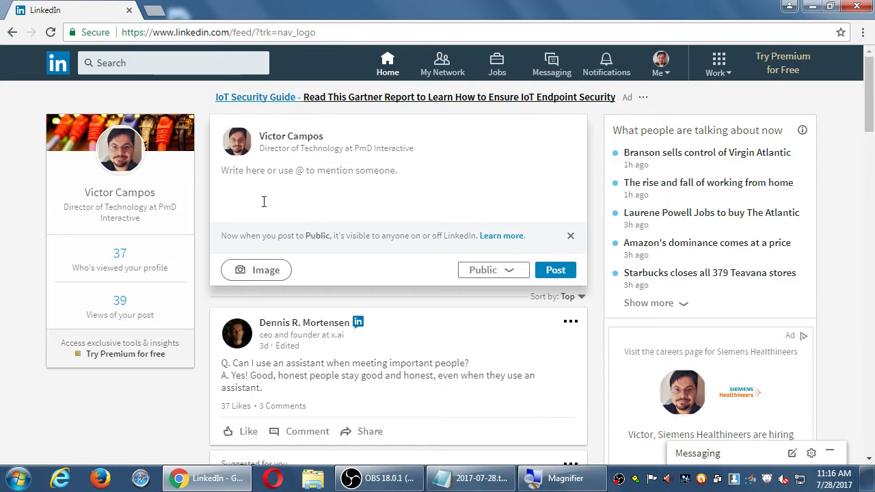
click(593, 180)
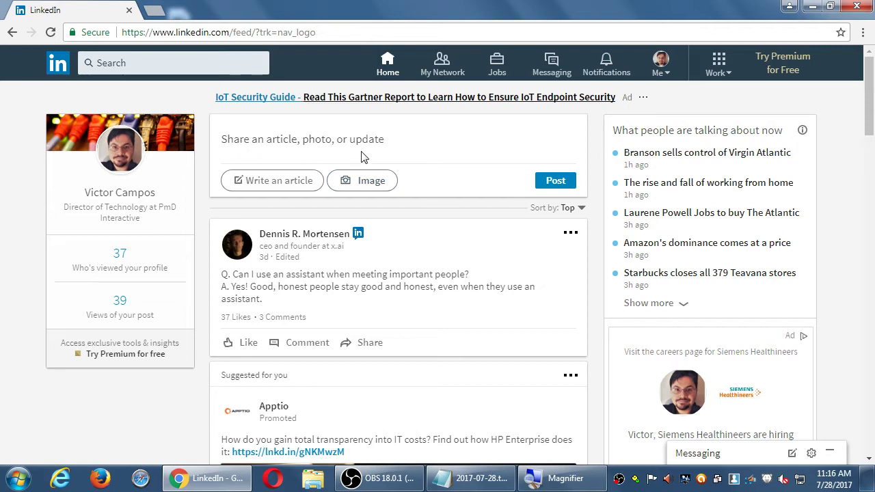
Step: View the blank article editor for writing a new post and close its tab
click(283, 179)
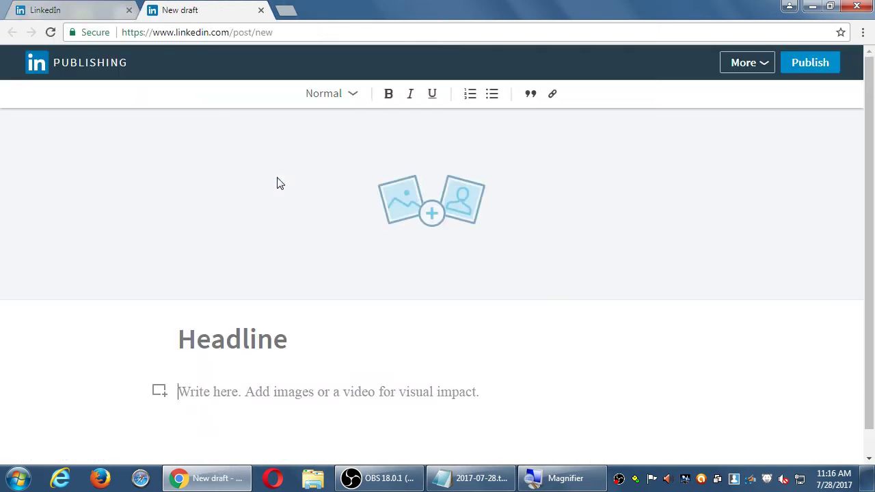
click(261, 10)
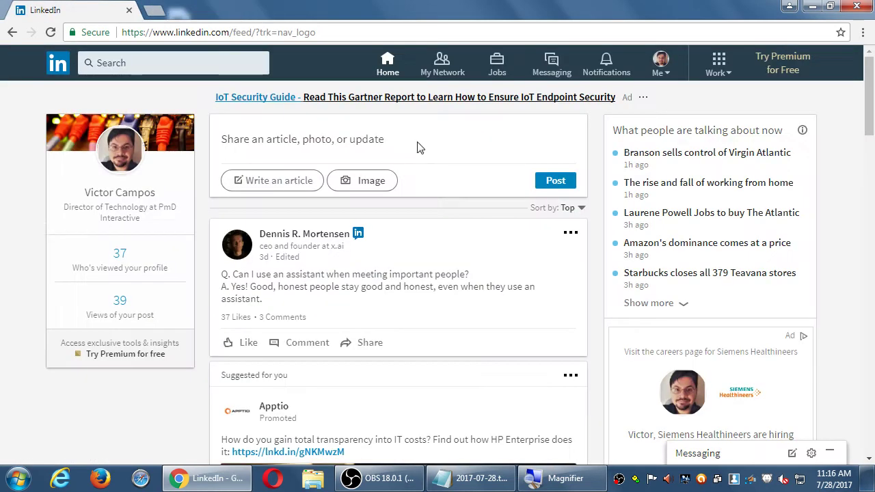
Step: Reopen the update composer, enter a single random string of letters, erase it and close the composer unposted
click(361, 149)
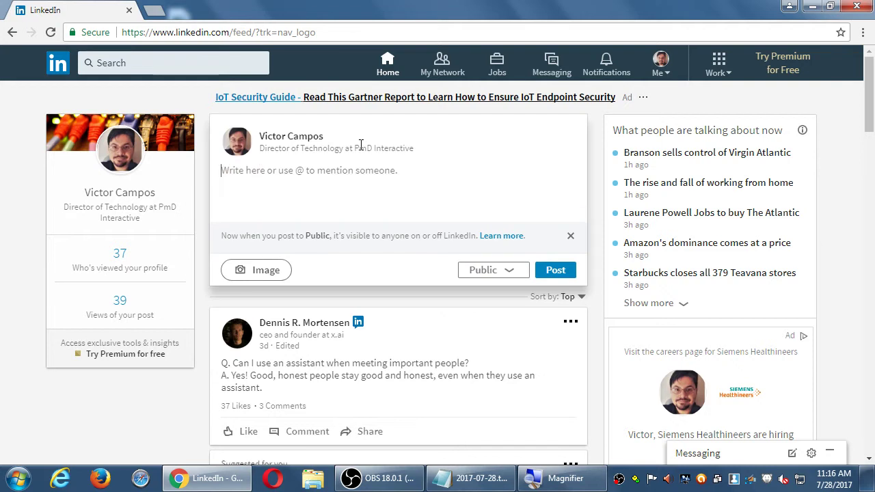
text(hffffgggfghghfgfgggf)
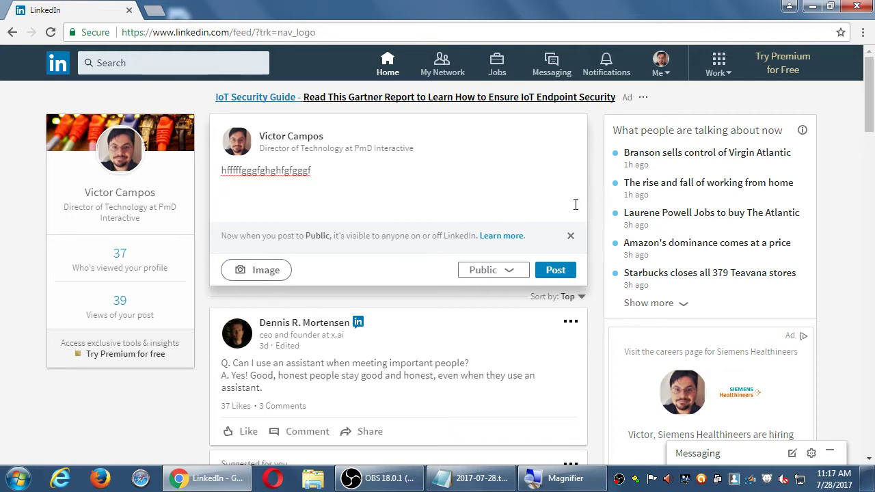
key(ctrl+a)
key(BackSpace)
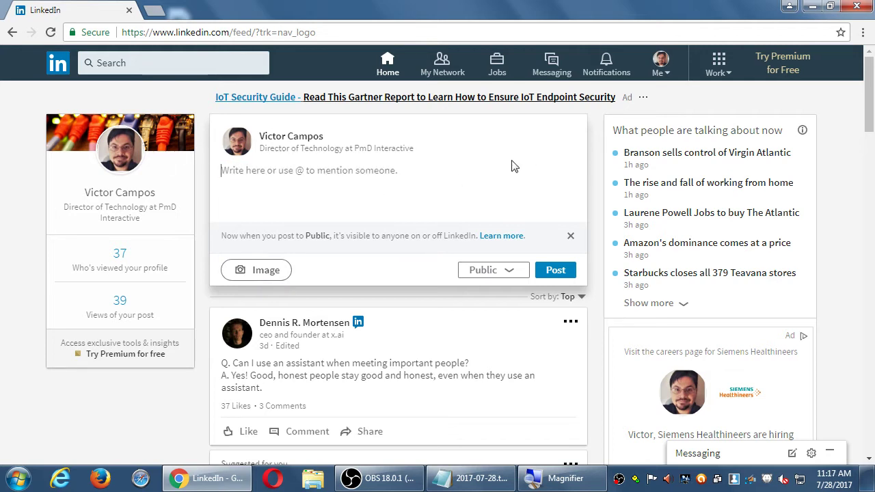
click(596, 144)
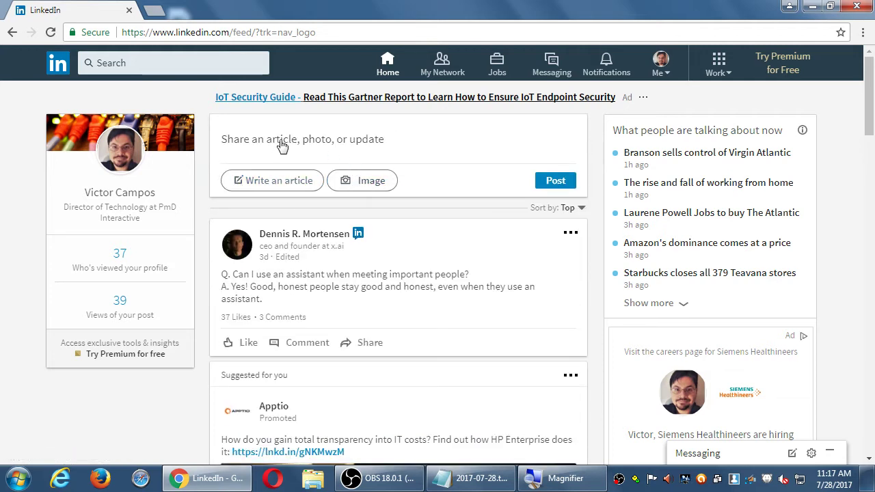
Step: Open the feed's update composer and enter a line of random placeholder text
click(358, 144)
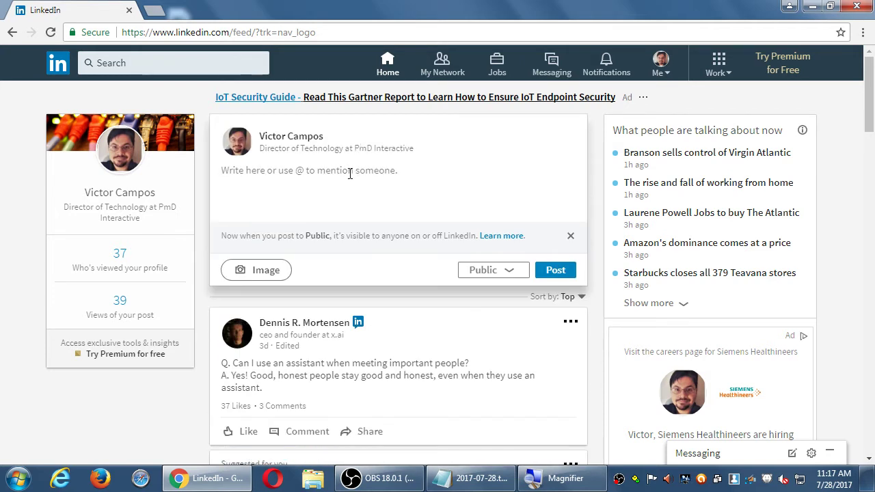
text(dsfsdfk sdfjsdfosdf jiofdsjlk)
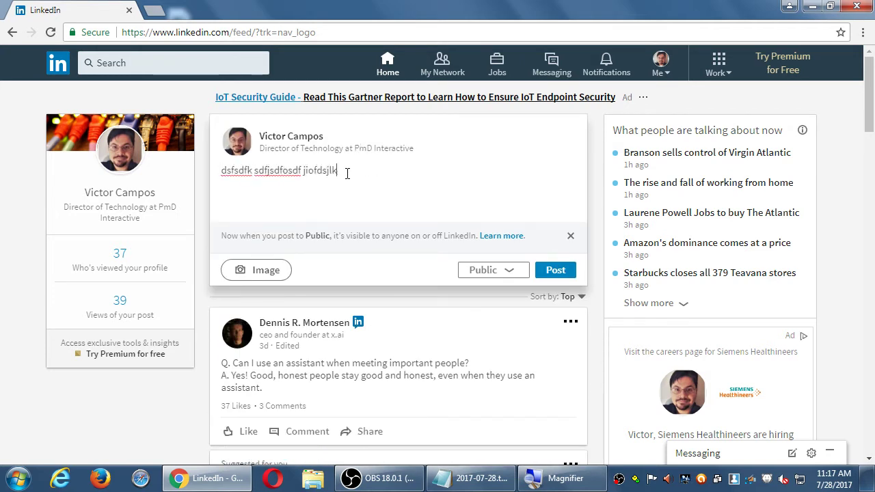
text(dsjaf djf fsfd jdflds jds djsfl dskdfsj dkj dfkdjf)
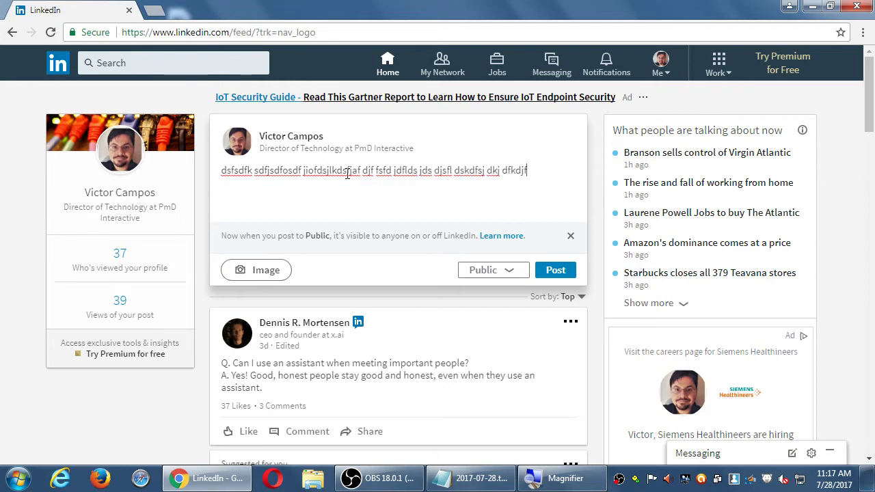
Step: Replace the placeholder text with the update "Today i was hired to work at lkjakdslj lkfdsjlkfds"
key(ctrl+a)
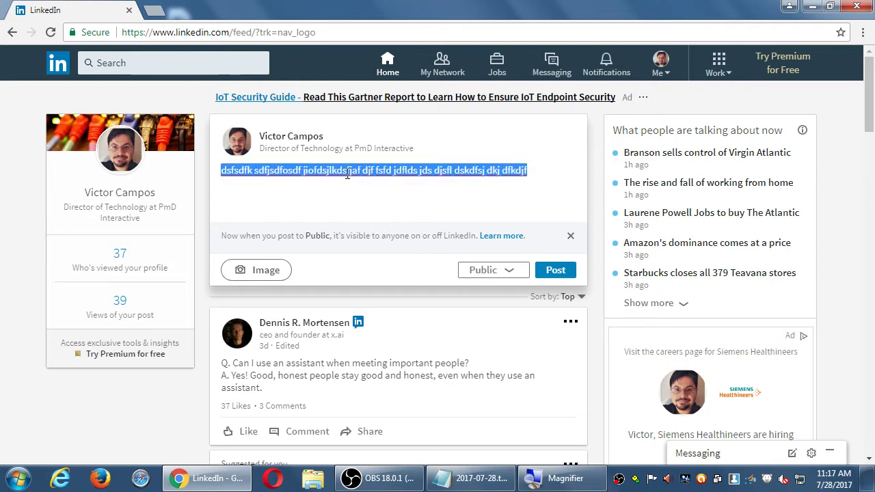
text(Today i w)
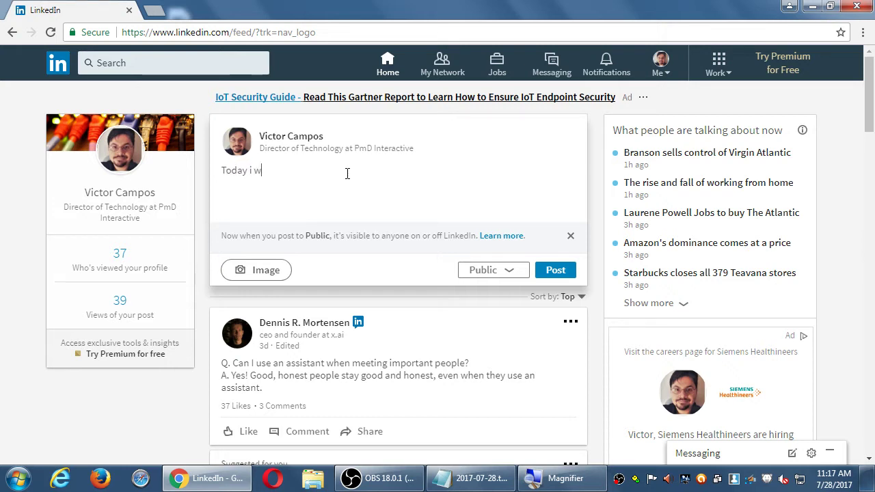
text(as hired to work at lkjakdslj lkfdsjlkfds)
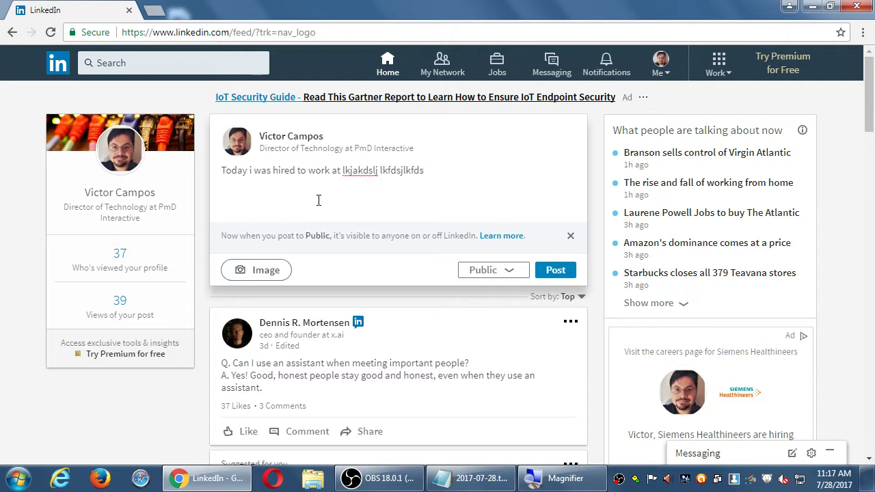
key(ctrl+a)
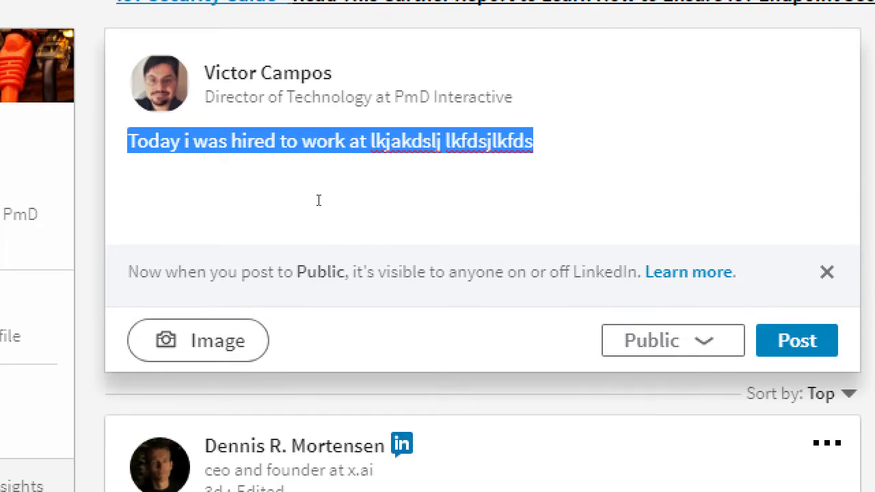
click(317, 199)
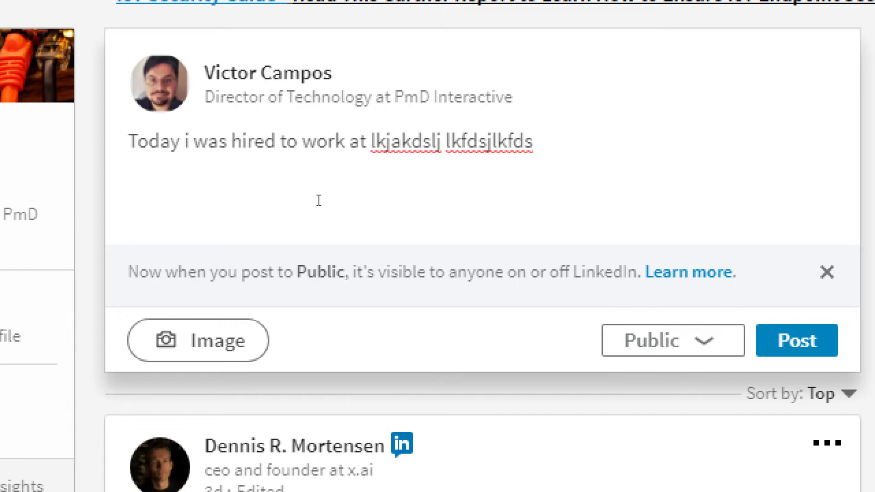
key(Return)
text(Don't for)
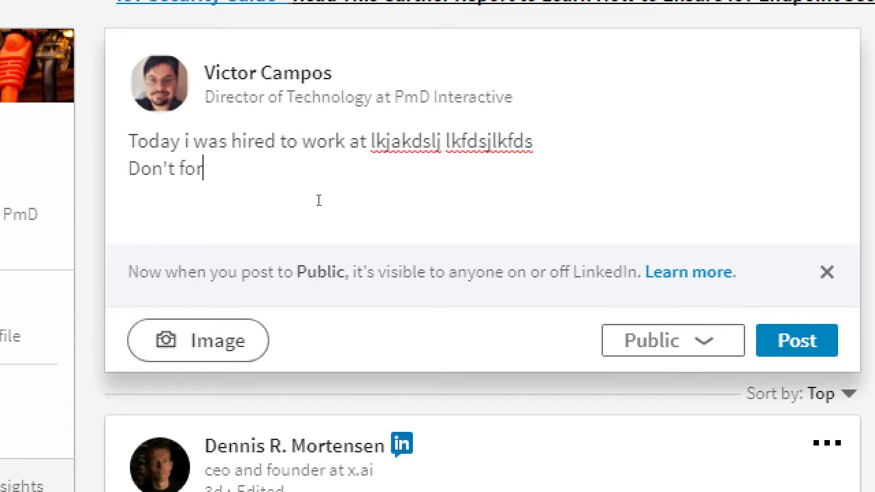
text(get to subscr)
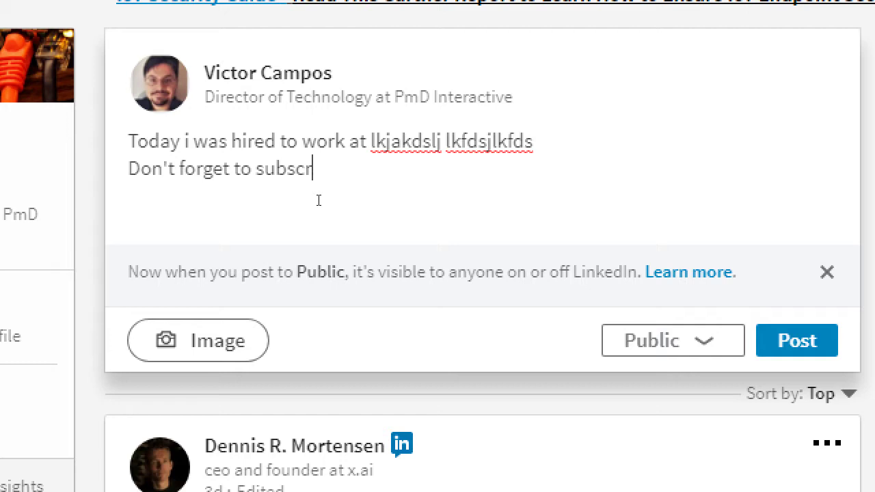
text(ibe to their newsles)
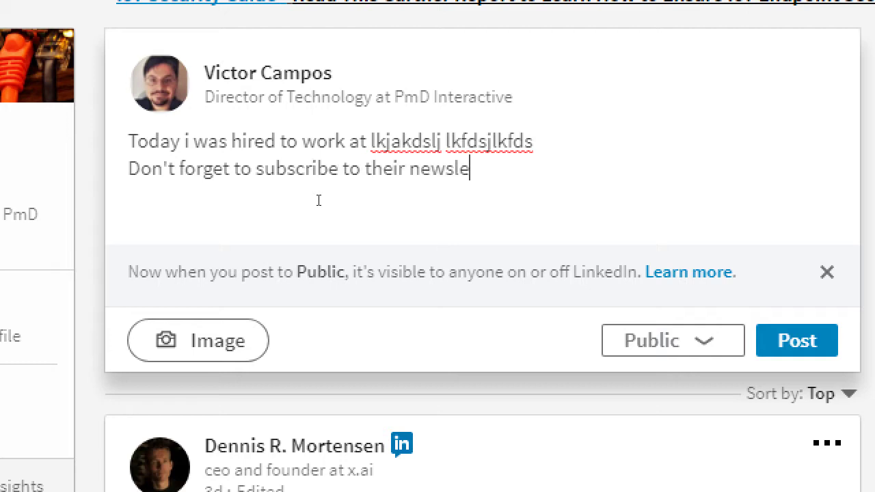
key(BackSpace)
text(etter:)
key(BackSpace)
key(BackSpace)
key(BackSpace)
key(BackSpace)
key(BackSpace)
key(BackSpace)
key(BackSpace)
text(tter: ht)
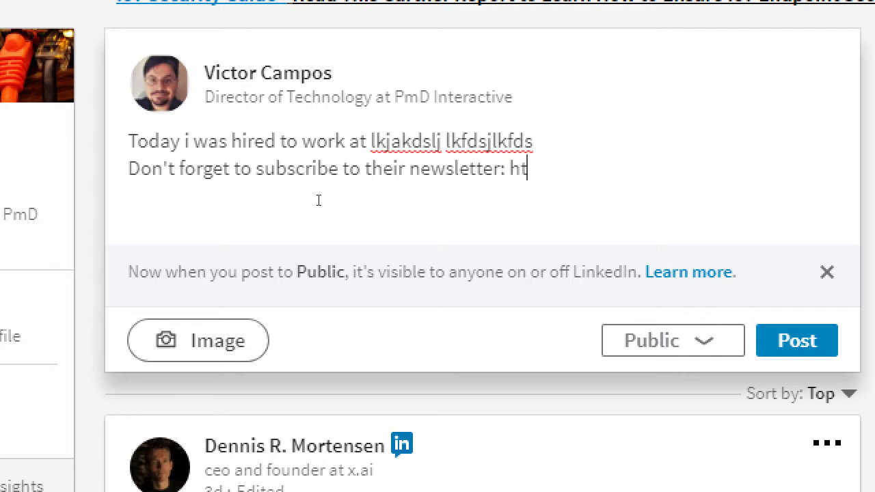
text(tp://link.com/s)
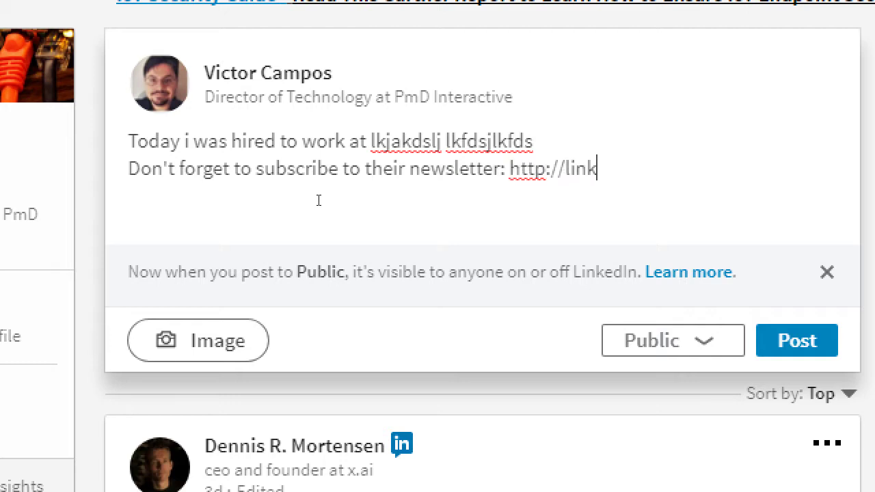
text(ite)
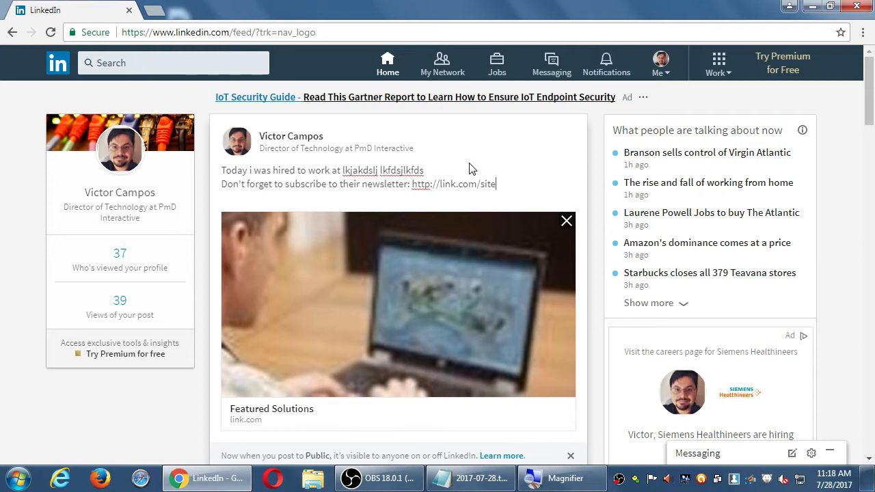
Step: Remove the link preview from the draft update and erase both lines of its text
click(566, 222)
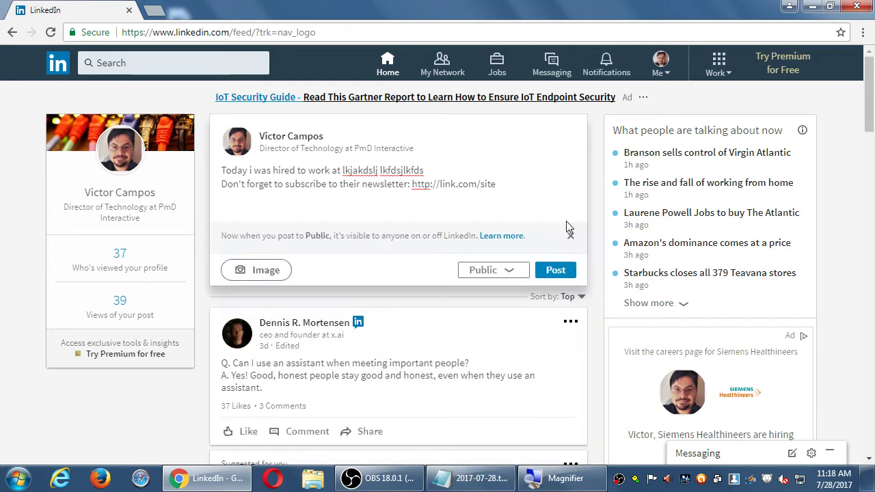
drag(522, 189, 2, 95)
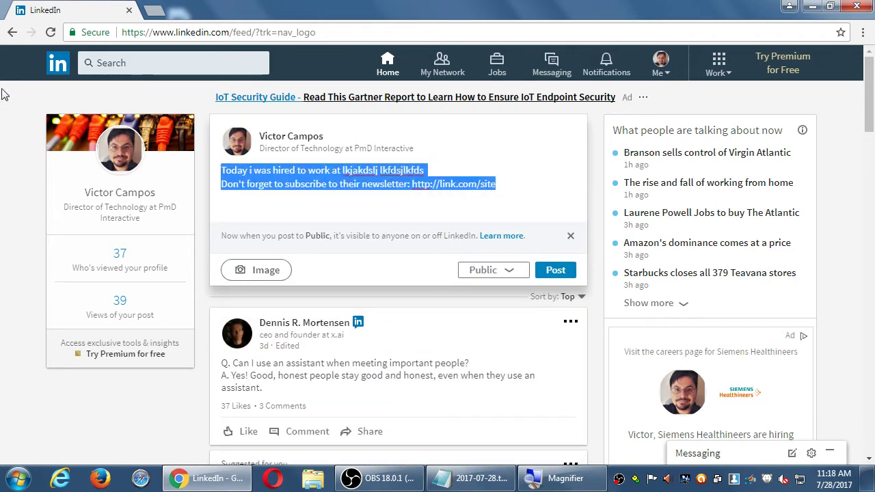
key(BackSpace)
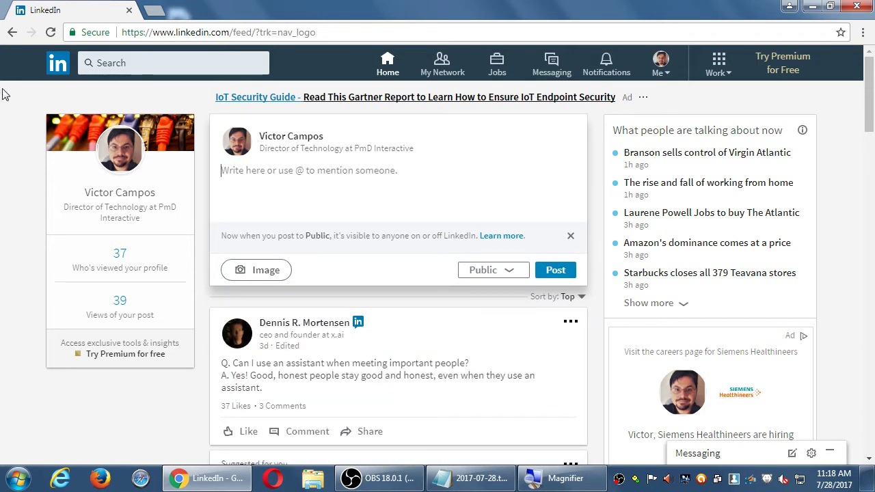
Step: Start a new post with the text "Check out my site for good prices on web design:"
click(593, 132)
click(379, 144)
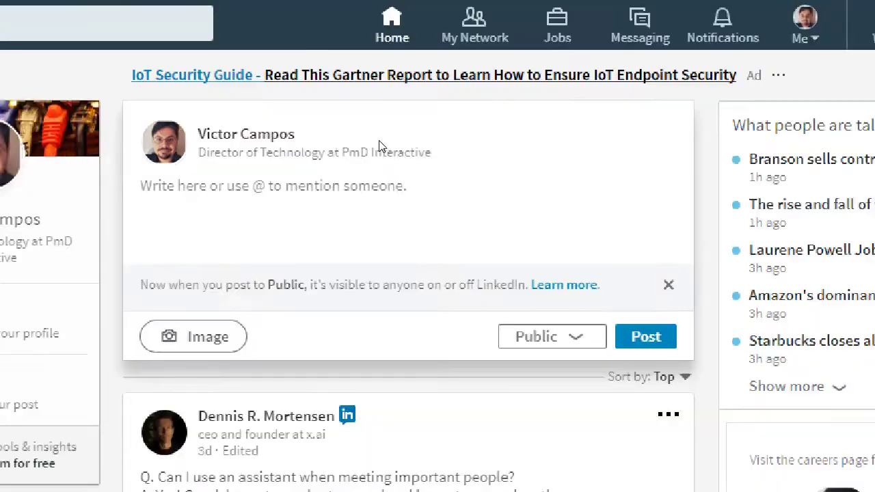
text(ht)
key(BackSpace)
key(BackSpace)
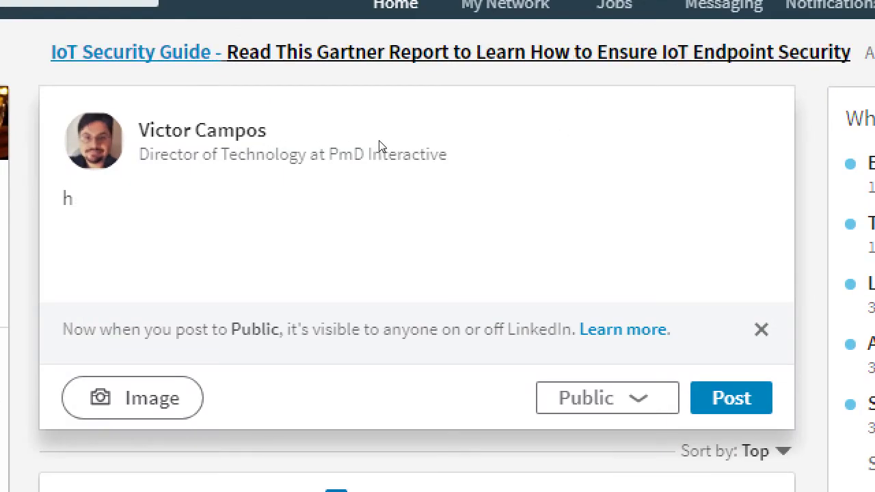
text(Check out m)
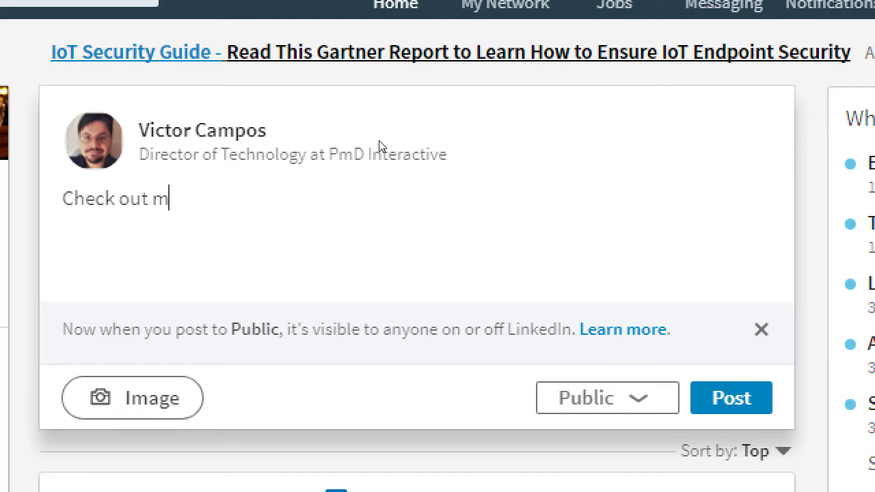
text(y site for good p)
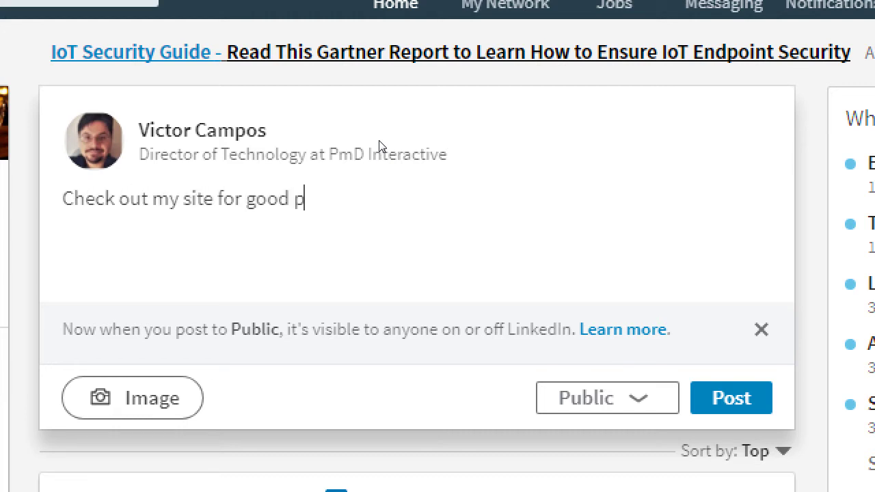
text(rices on web sit)
key(BackSpace)
key(BackSpace)
key(BackSpace)
text(di)
key(BackSpace)
text(esign:)
key(Return)
text(http://vmcink)
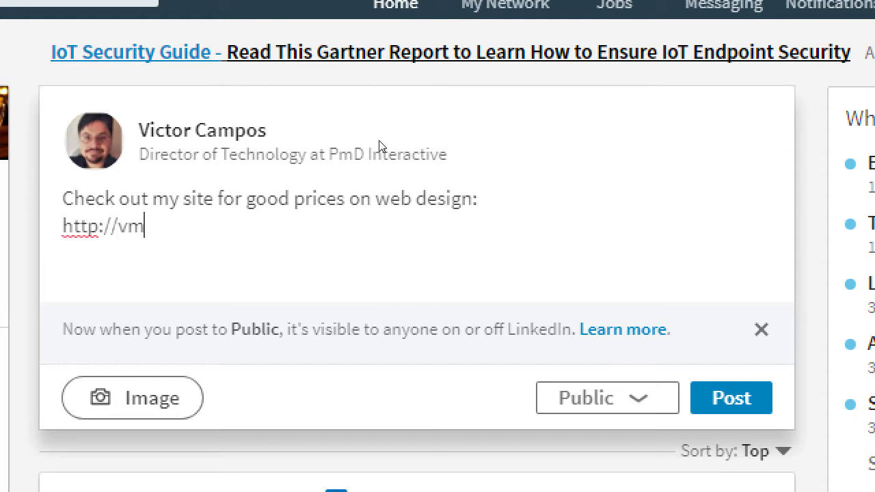
text(.net)
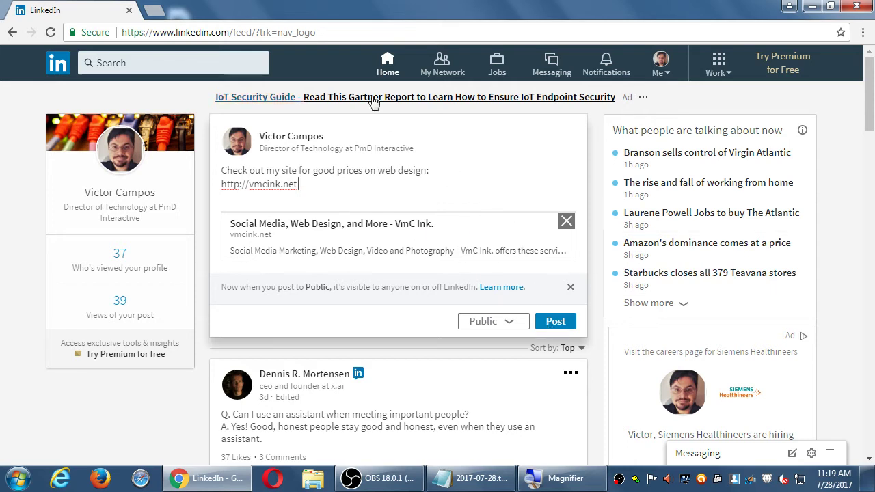
Step: Remove the link preview, clear the draft's text and close the post editor
click(565, 221)
drag(404, 188, 39, 144)
key(BackSpace)
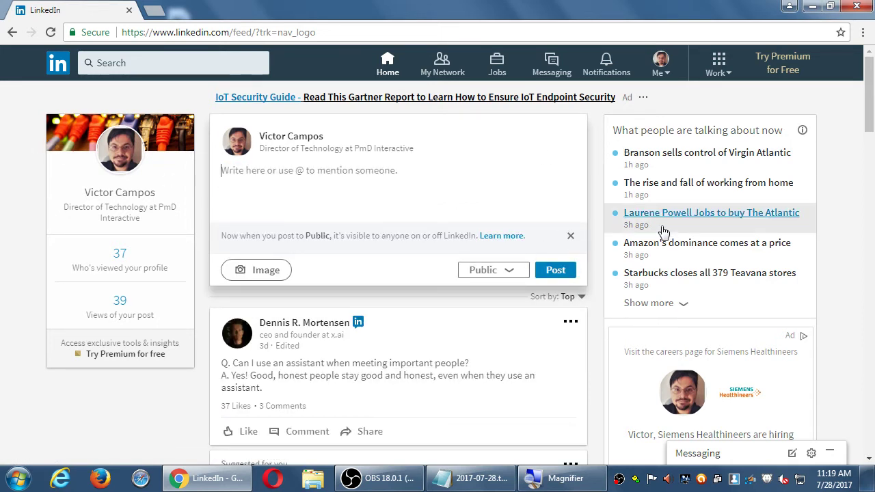
click(598, 151)
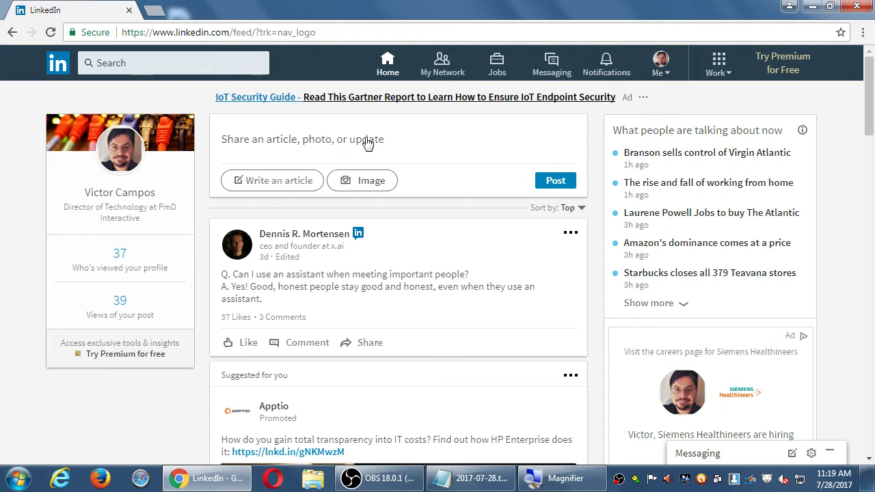
Step: Look through the posts in the home feed, then briefly view the empty post editor
scroll(381, 148, down, 2)
scroll(380, 147, down, 1)
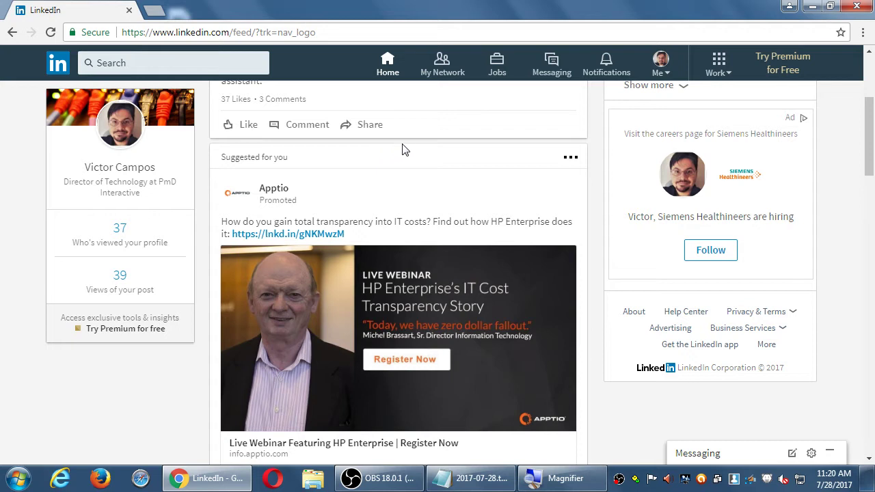
scroll(403, 150, down, 4)
scroll(404, 149, down, 1)
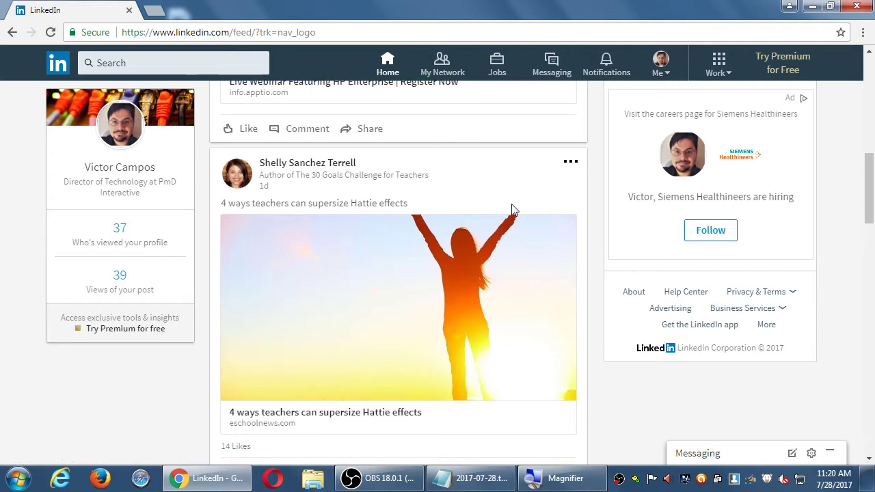
scroll(510, 211, down, 3)
scroll(512, 207, down, 1)
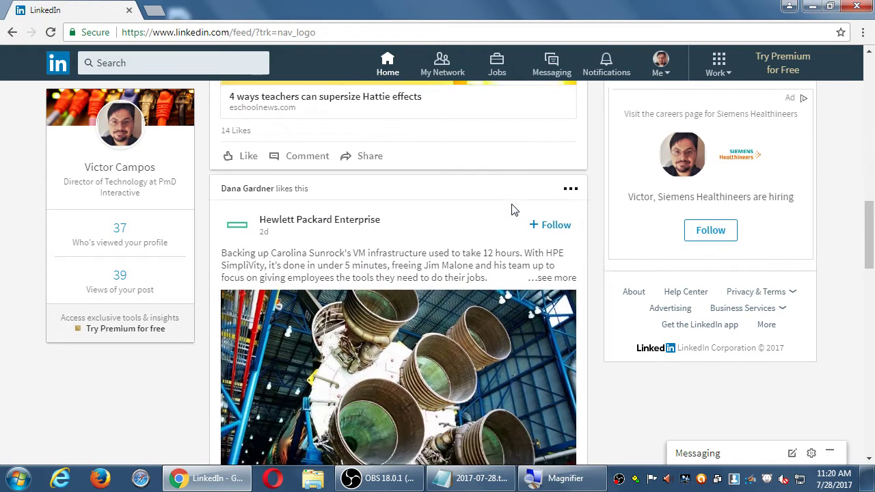
scroll(511, 207, up, 9)
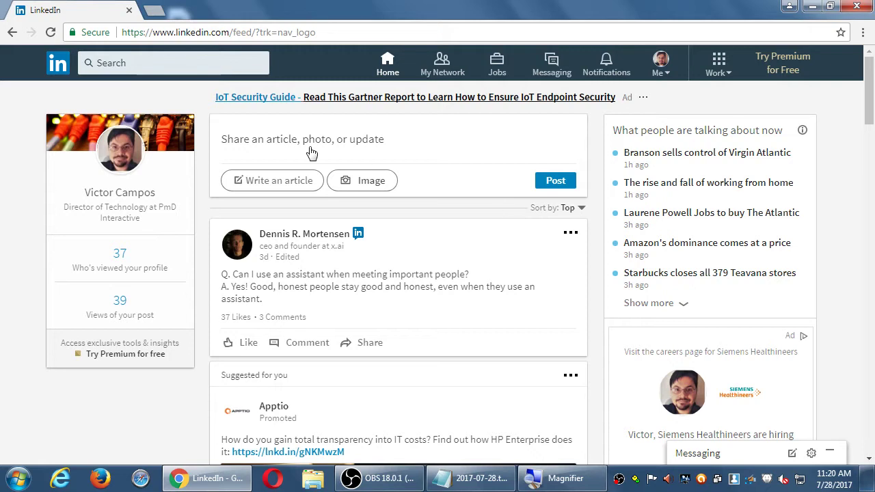
click(373, 142)
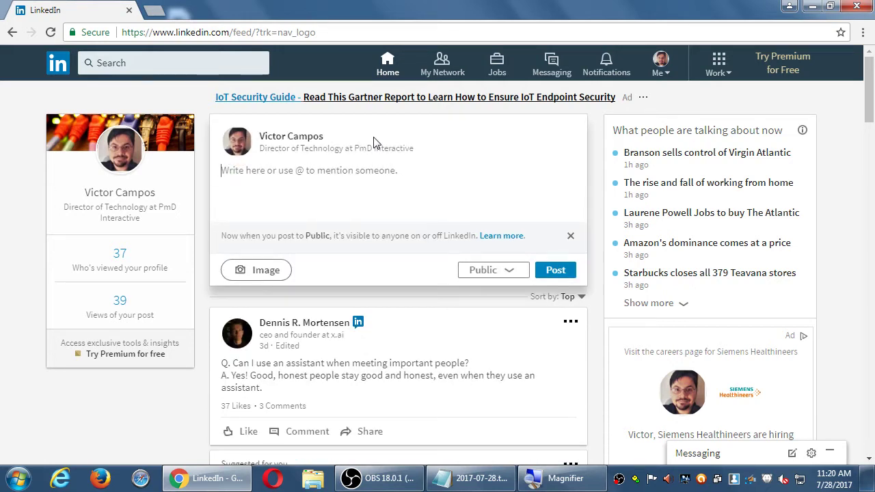
click(601, 168)
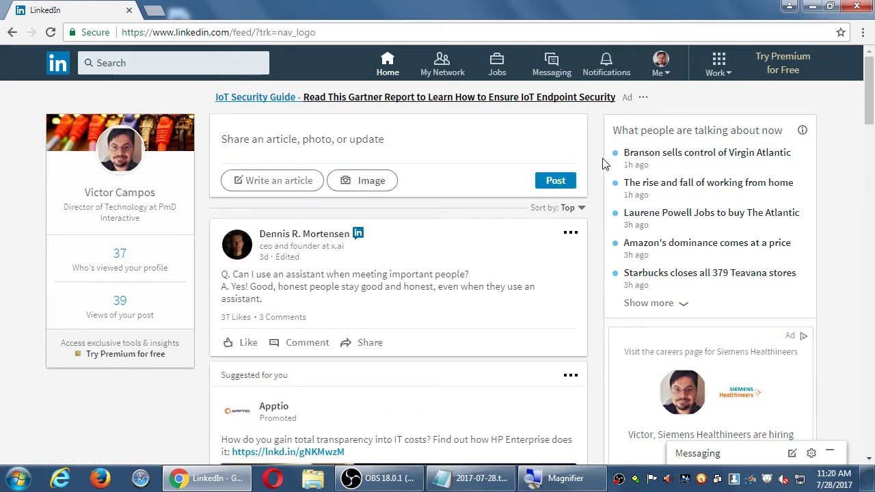
Step: Attach Chrysanthemum.jpg from the Sample Pictures folder to a new image post
click(358, 179)
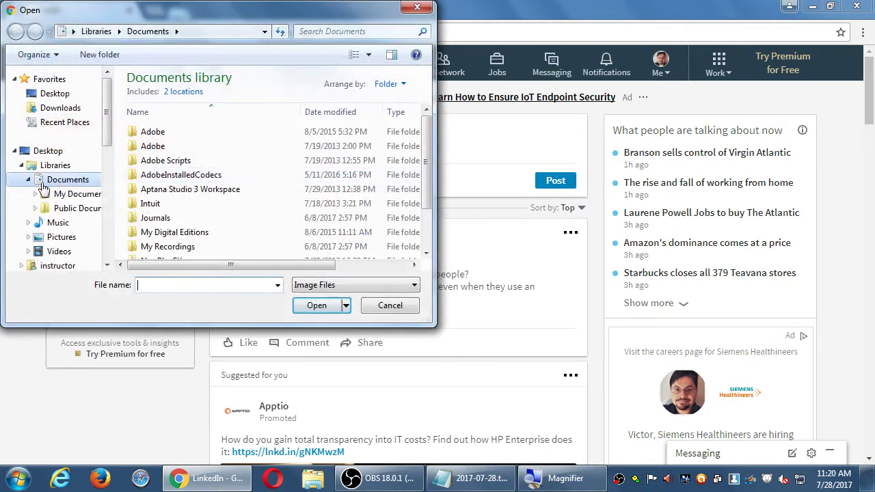
click(58, 251)
double_click(153, 150)
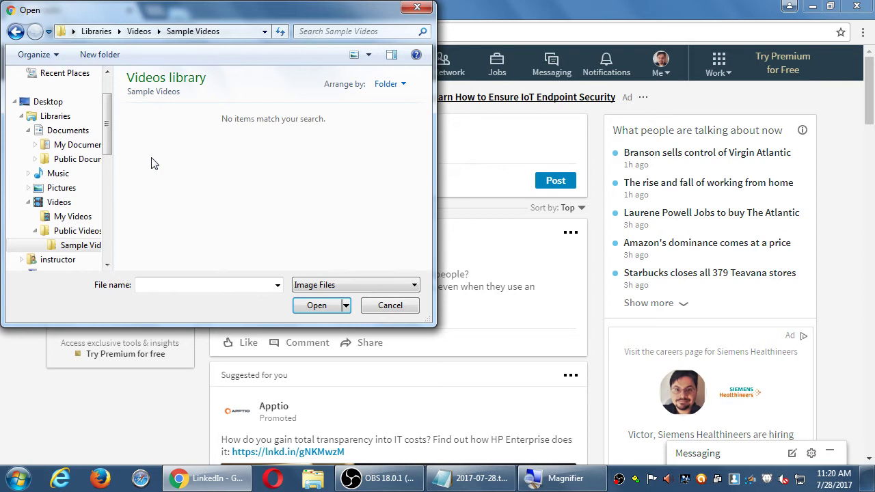
click(96, 230)
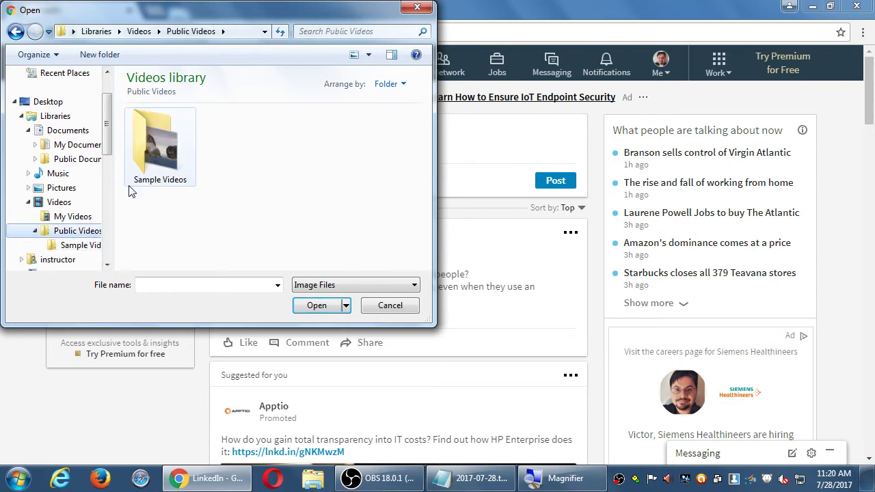
click(64, 187)
double_click(293, 135)
click(167, 156)
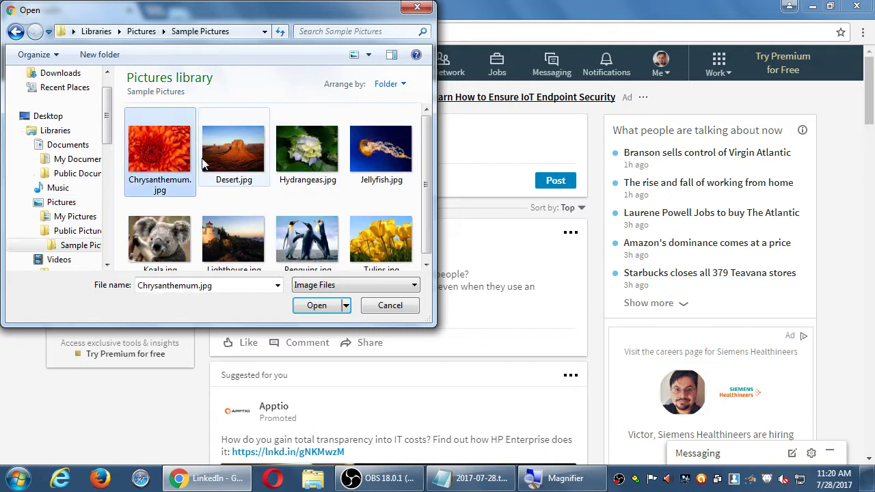
click(231, 155)
double_click(172, 179)
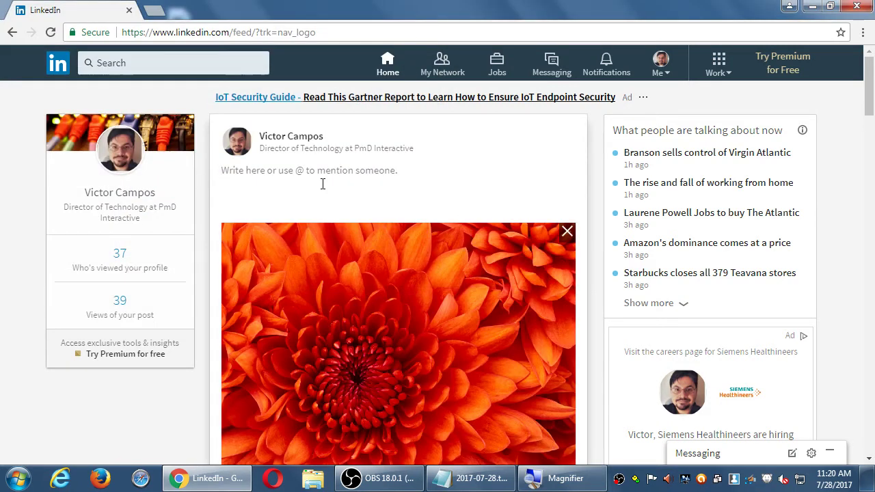
Step: Review the image post draft and remove the attached chrysanthemum picture
scroll(367, 182, down, 3)
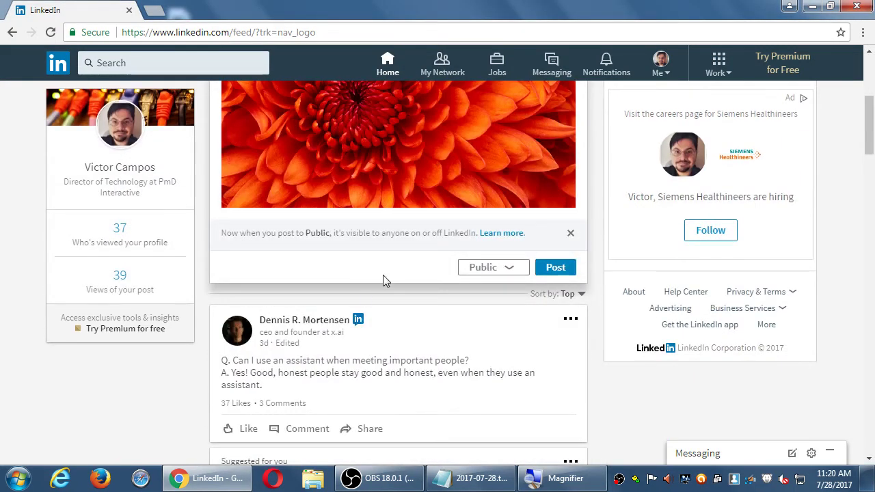
scroll(392, 259, up, 4)
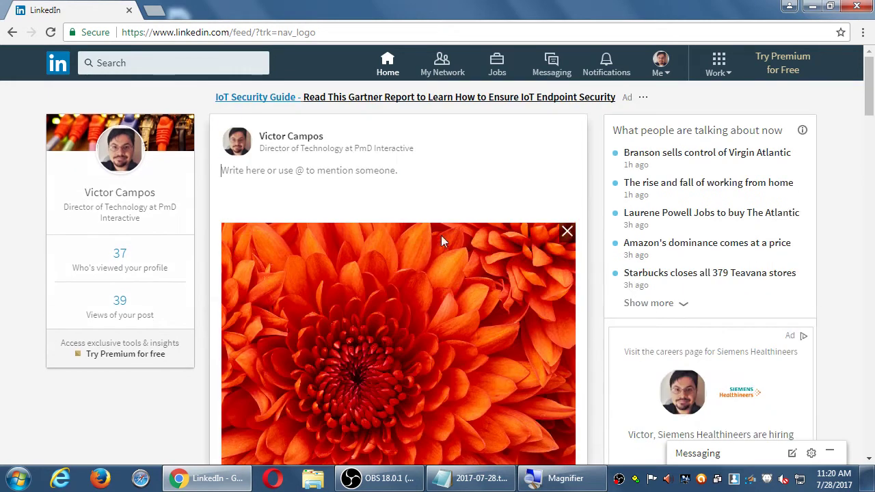
click(568, 230)
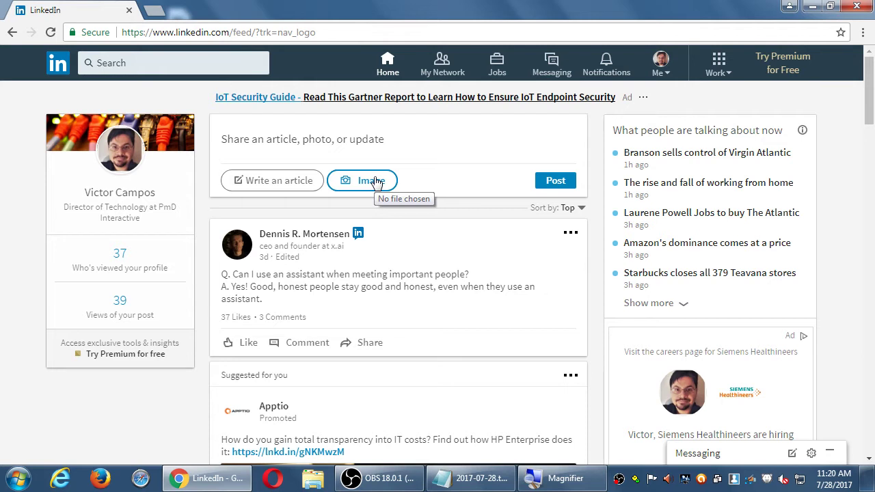
Step: Open vmcink.net/blog in a new browser tab
key(ctrl+t)
text(vmcink.net/bl)
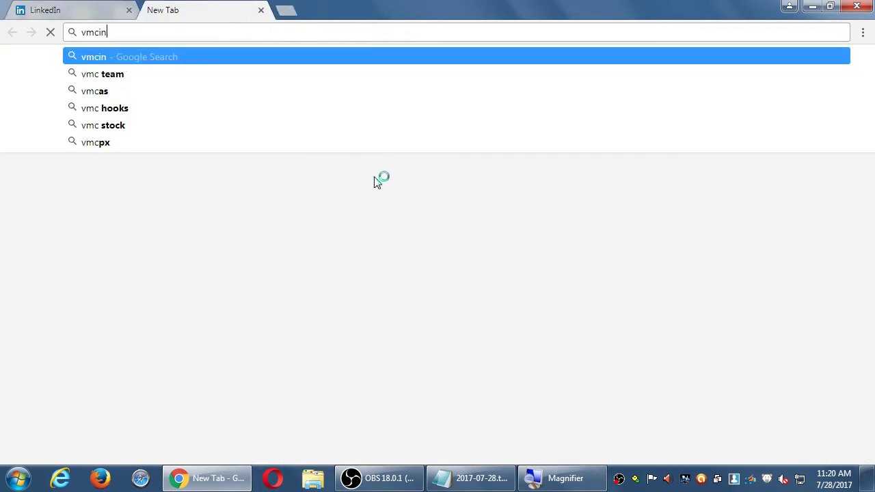
text(og)
key(Return)
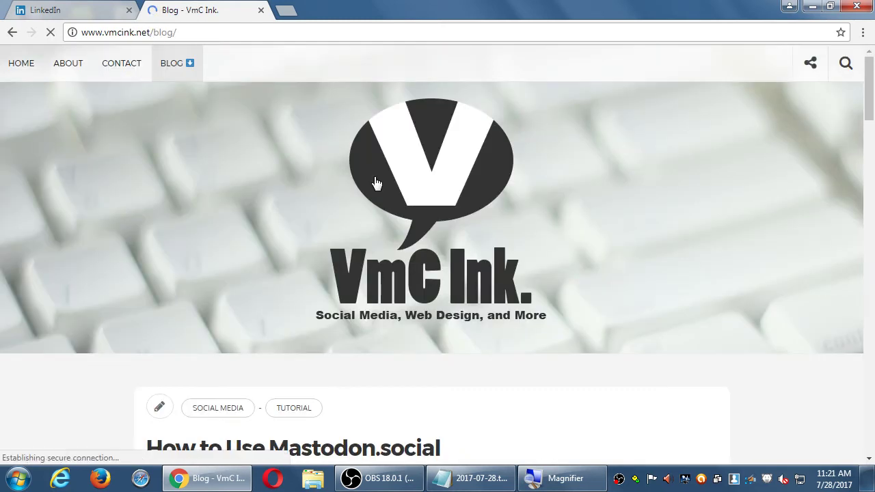
Step: Open the blog article "How to Record a Podcast"
scroll(374, 183, down, 8)
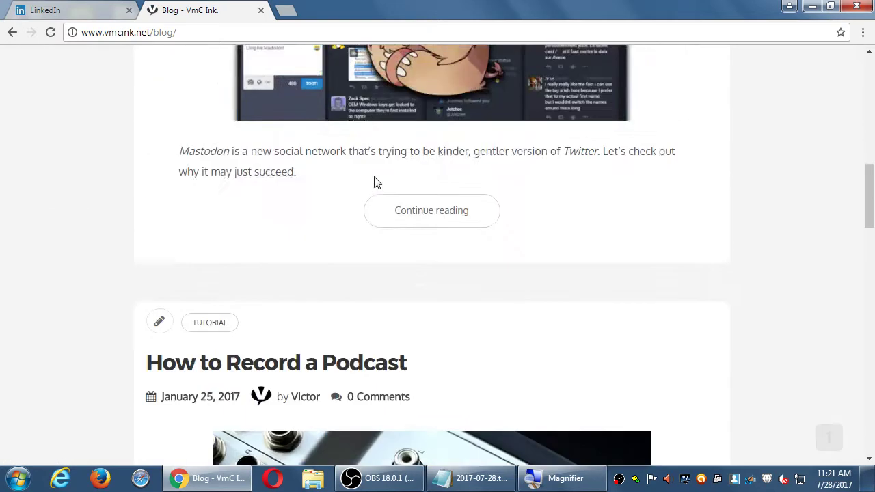
scroll(374, 183, down, 4)
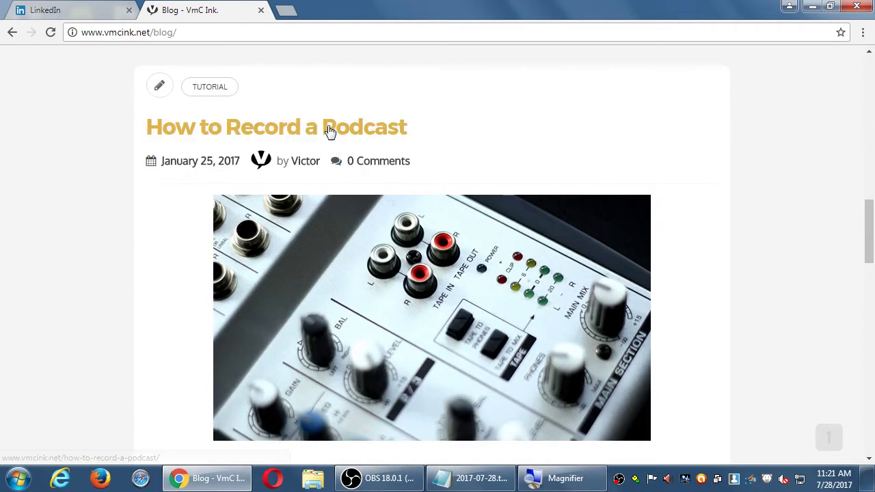
click(328, 130)
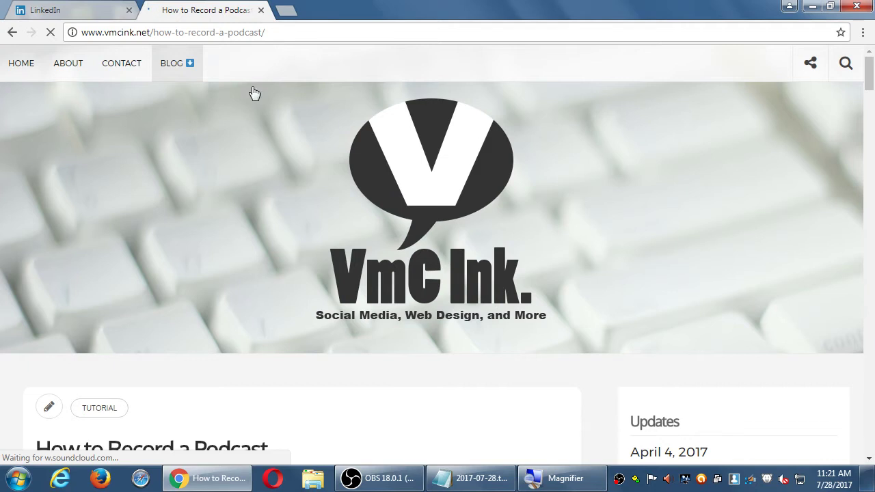
Step: Copy the web address of the podcast article
click(174, 32)
mouse_move(190, 63)
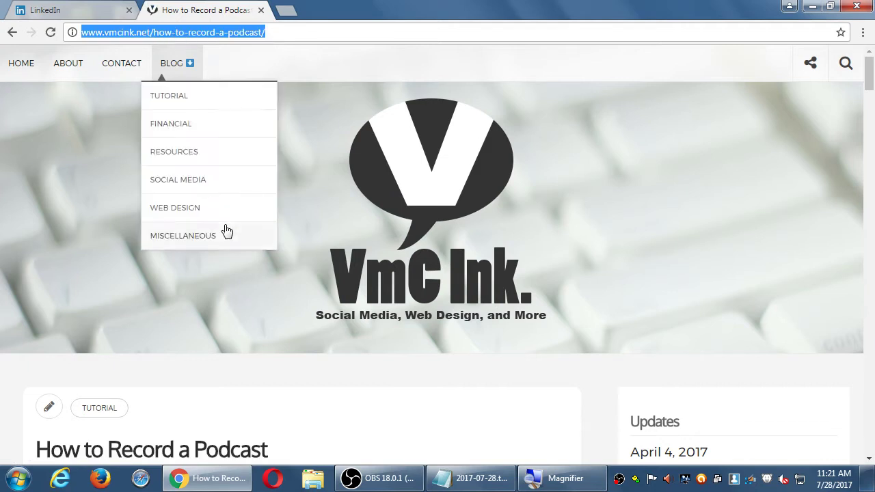
scroll(226, 230, down, 6)
scroll(225, 230, up, 6)
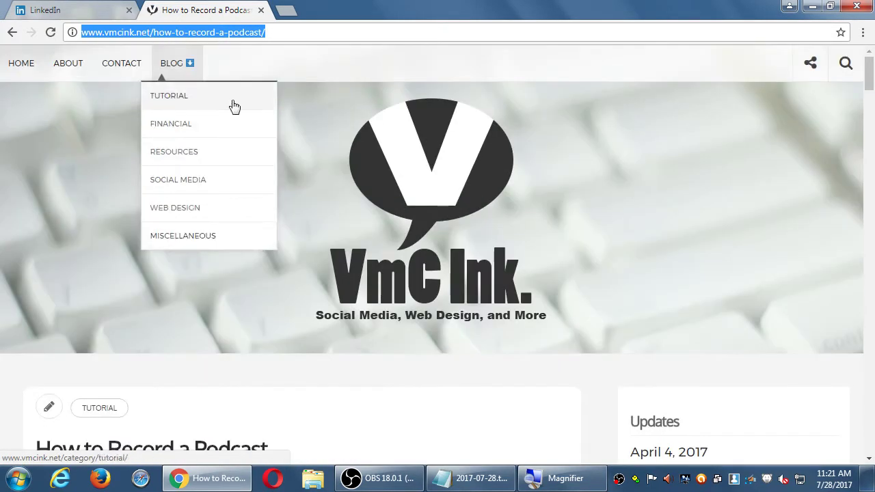
right_click(169, 28)
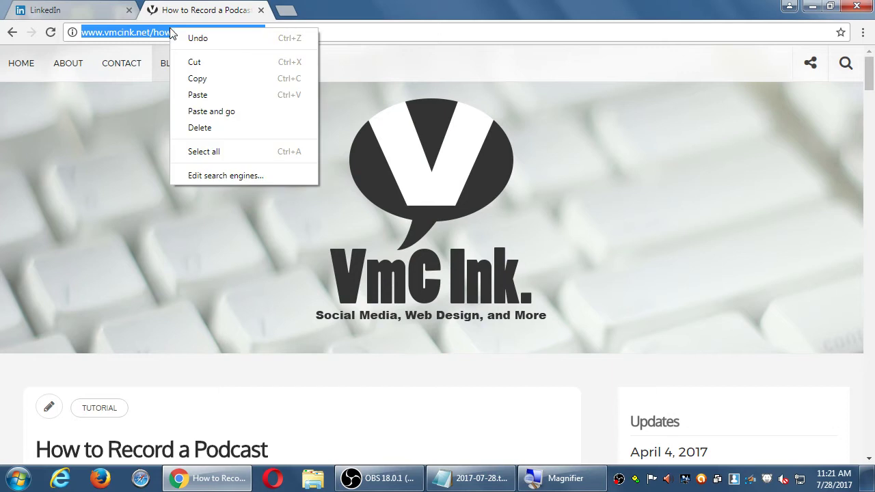
click(205, 79)
Step: Show the additional sharing options at the end of the podcast article, including LinkedIn
scroll(358, 227, down, 15)
scroll(360, 224, down, 20)
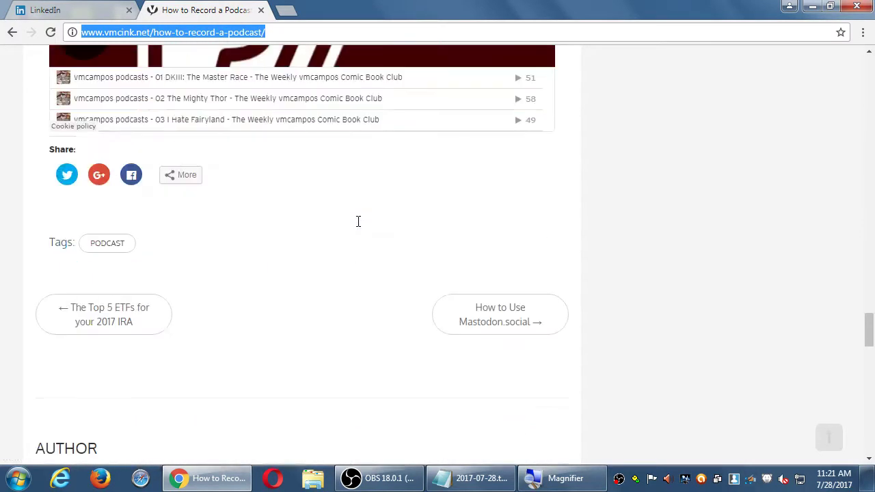
scroll(358, 220, down, 1)
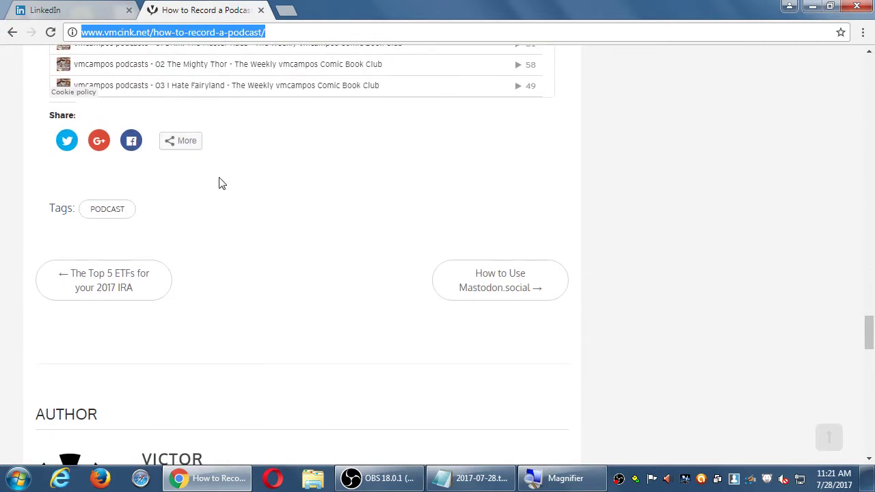
click(177, 142)
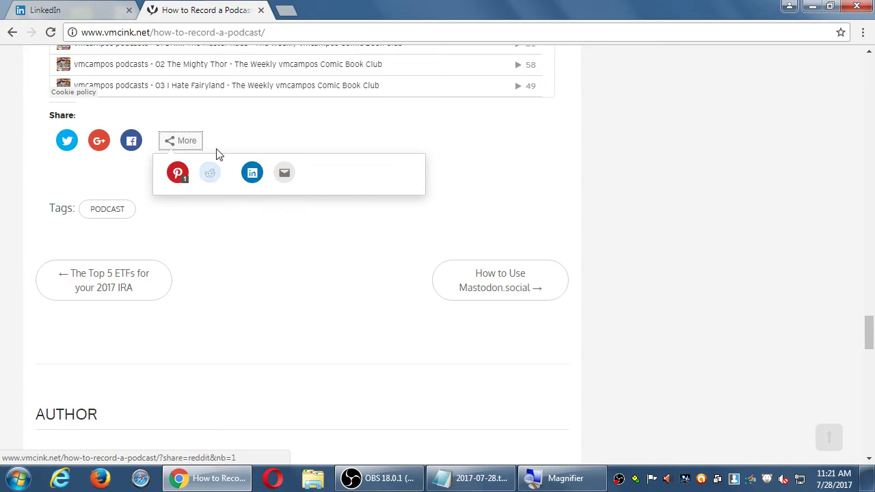
click(195, 144)
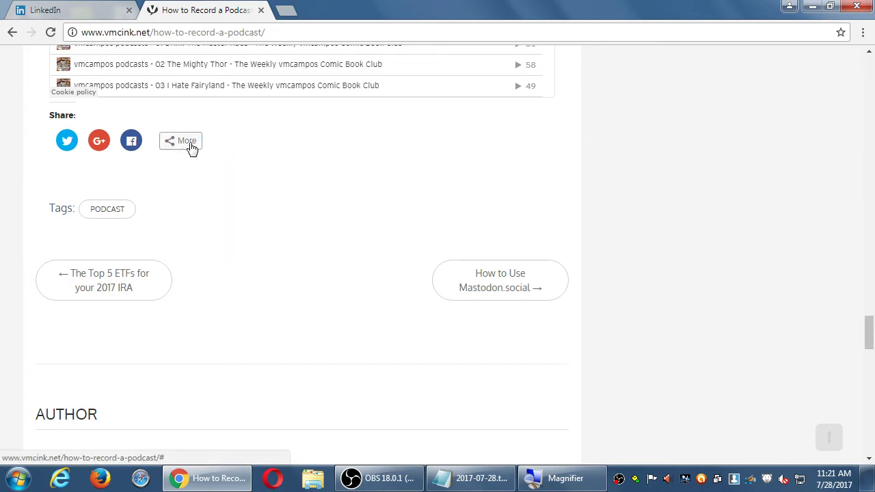
click(192, 145)
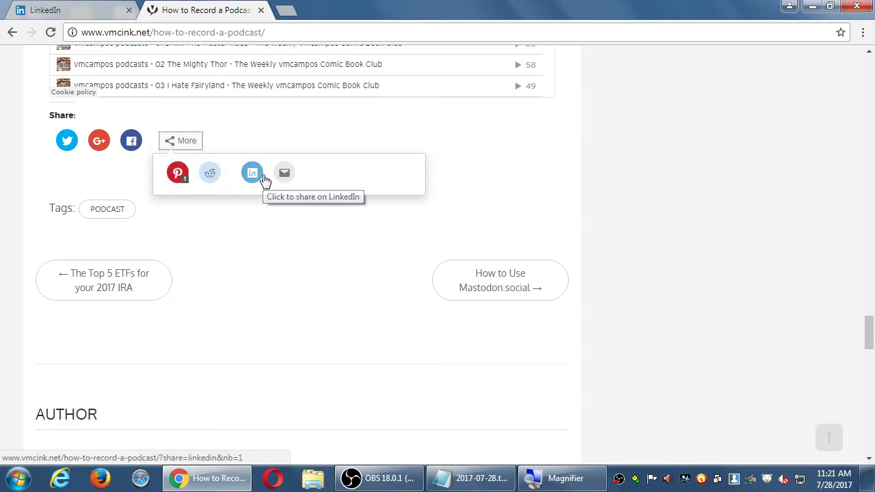
Step: Look through the end of the podcast article and show its additional sharing options again
scroll(258, 203, up, 3)
scroll(258, 202, up, 2)
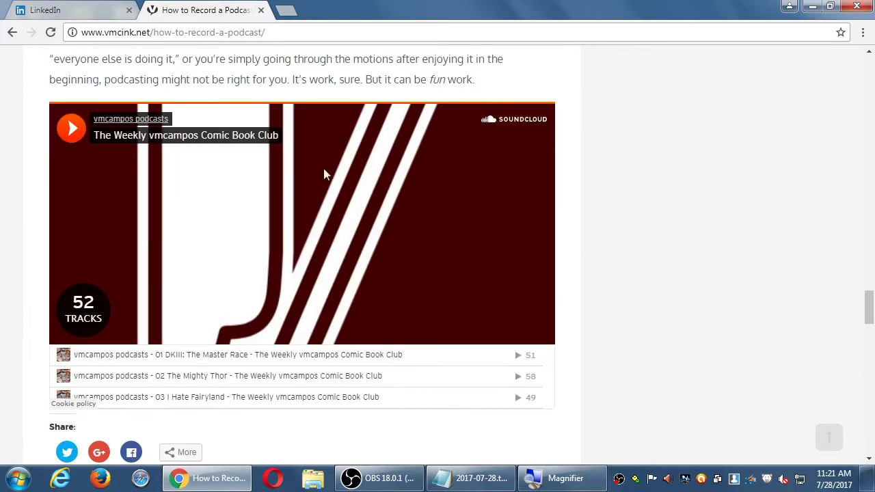
scroll(279, 309, down, 1)
scroll(415, 294, up, 3)
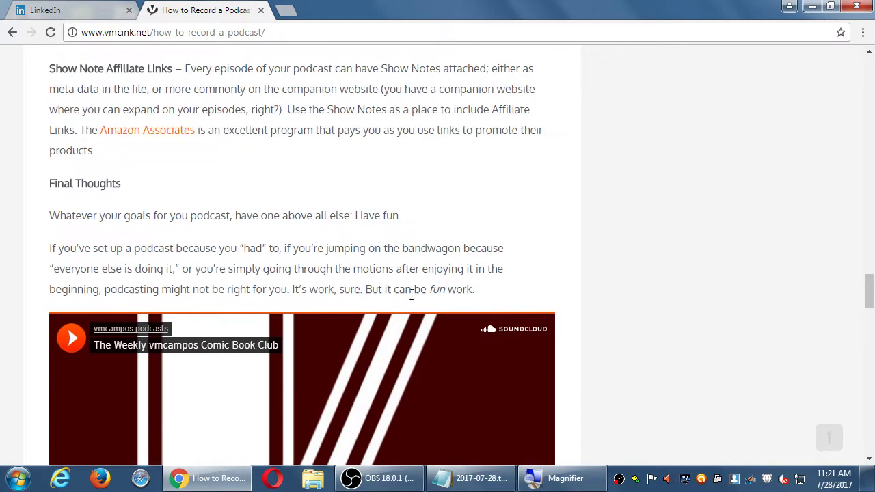
scroll(410, 239, down, 6)
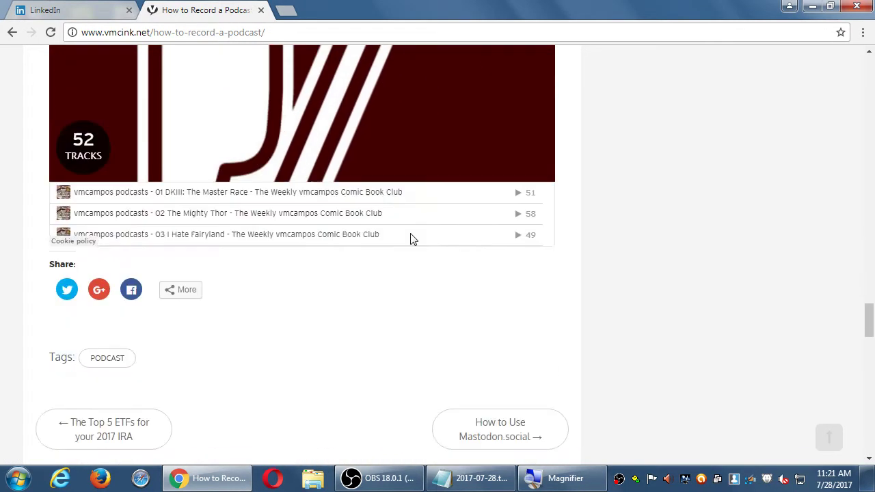
click(186, 213)
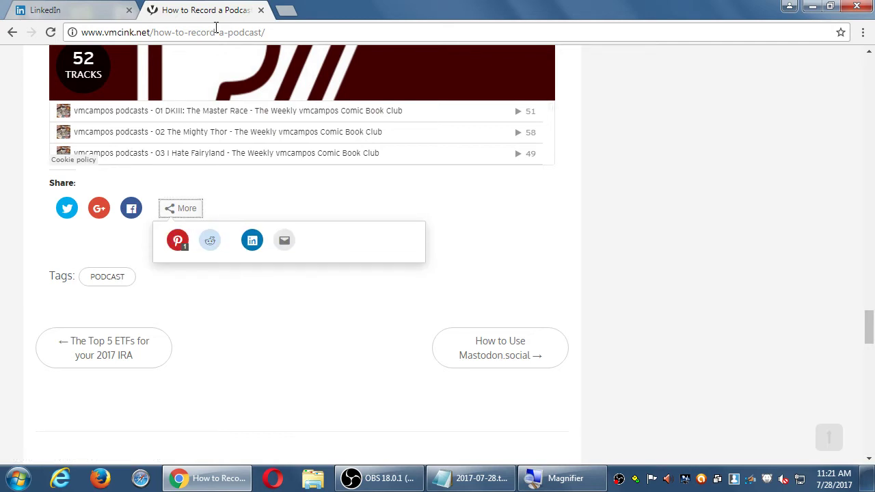
Step: Copy the podcast article's web address and paste it into a new LinkedIn post, with an empty line above it
click(181, 34)
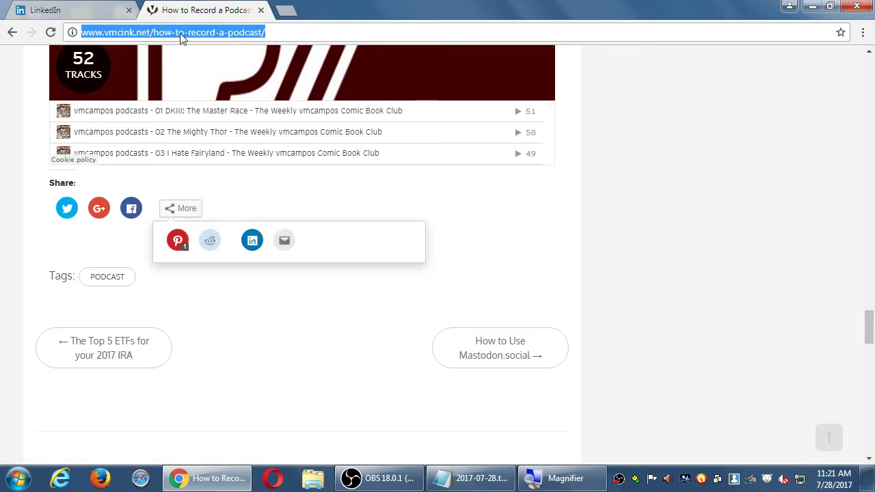
right_click(179, 33)
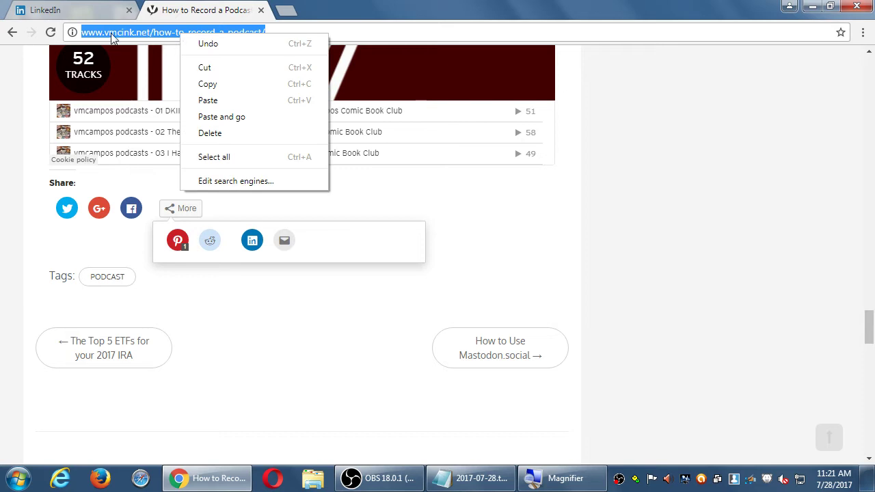
click(207, 83)
click(59, 10)
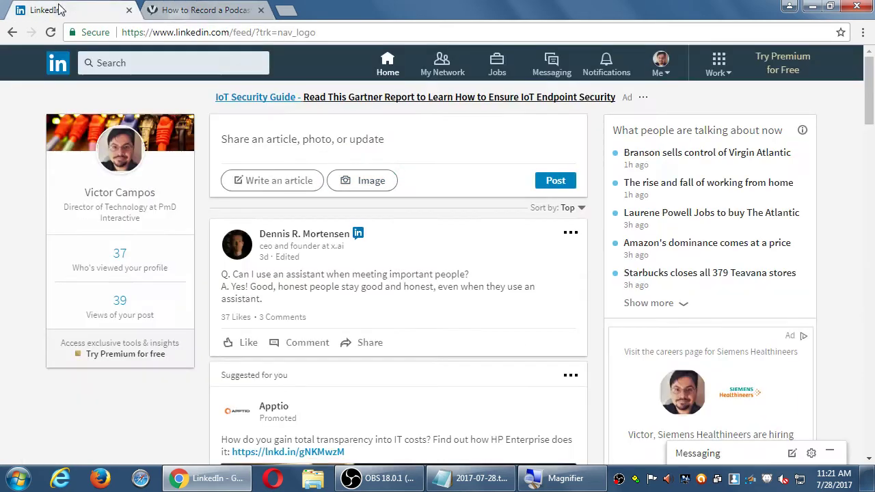
click(255, 140)
right_click(251, 175)
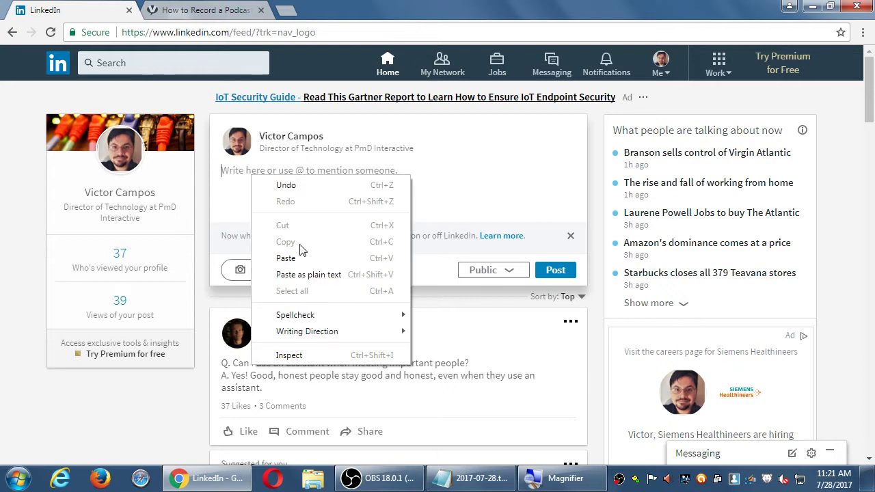
click(289, 256)
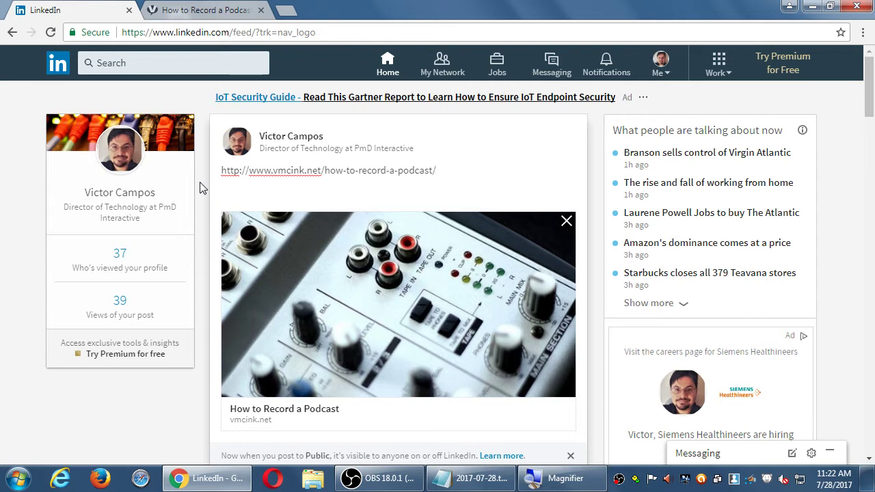
key(Return)
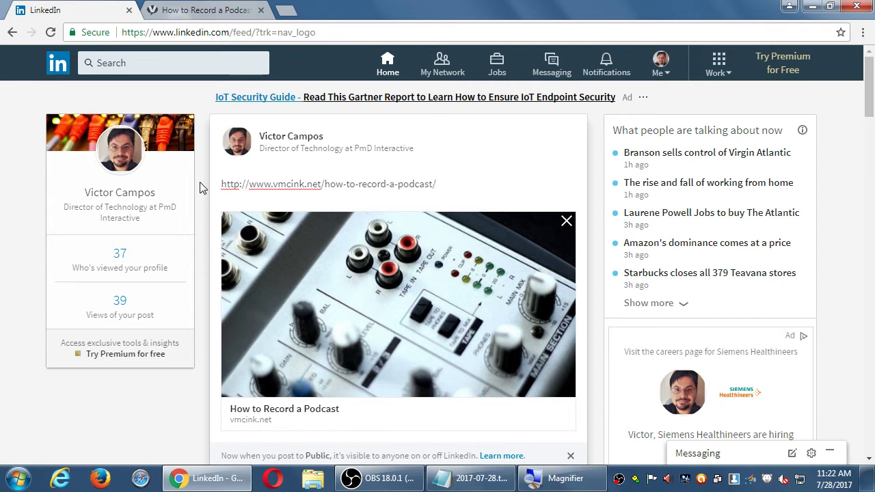
text(lk;lkl;kdsfl;skfdl;)
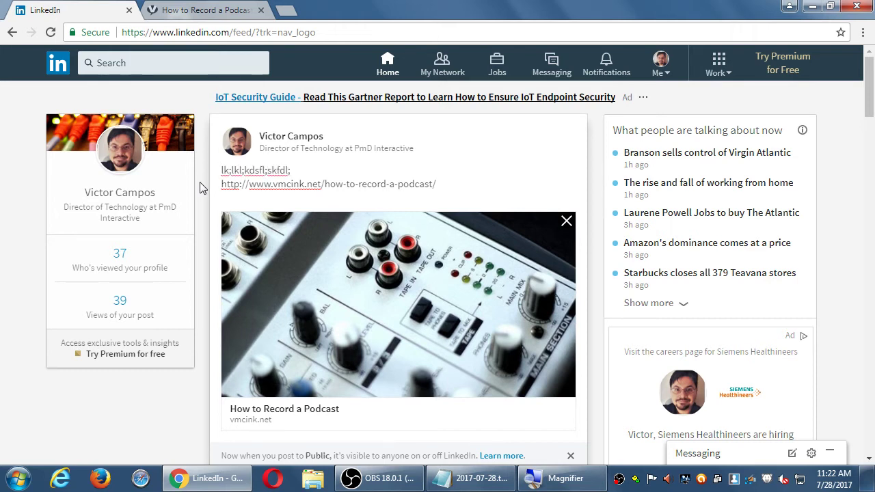
key(shift+Home)
key(BackSpace)
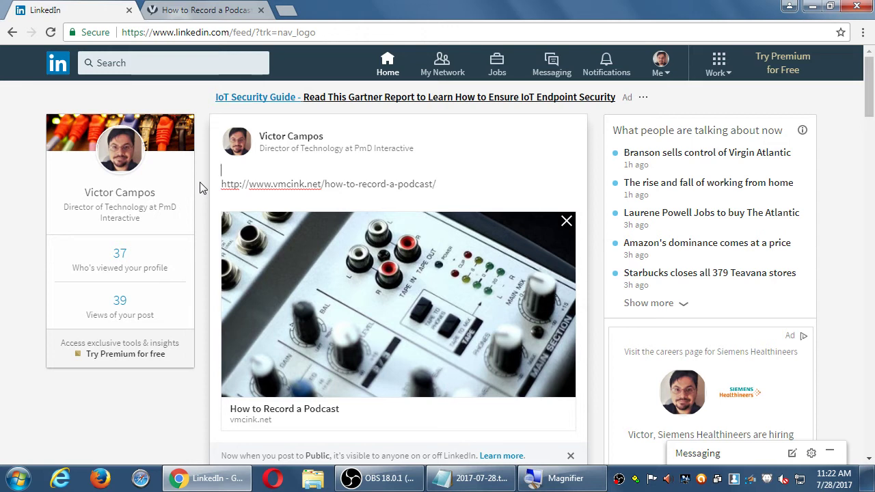
text(lkjkljklklkljk)
key(super+plus)
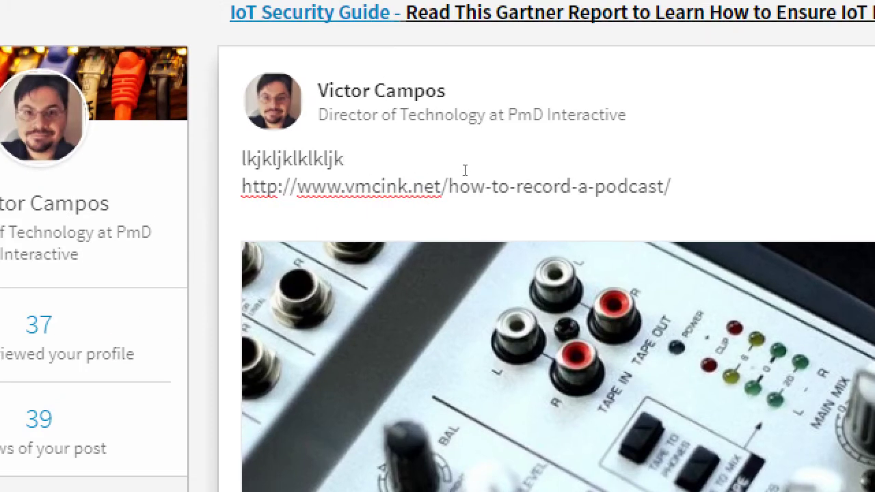
key(shift+Home)
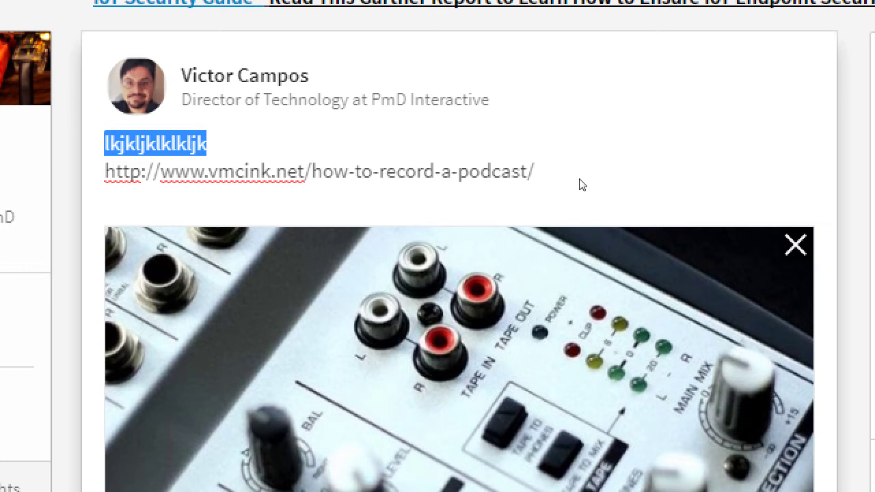
Step: Write above the link "Podcasting doesn't have to be hard. With a little help, you can get started right away. Check out this tutorial:"
text(Podcasting)
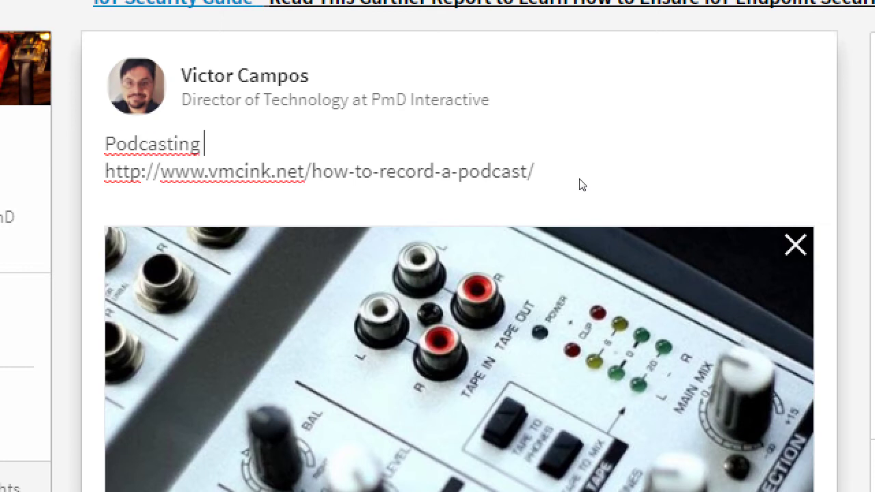
text( doesn't have to be hard. With a littl)
key(BackSpace)
key(BackSpace)
key(BackSpace)
text(little help,)
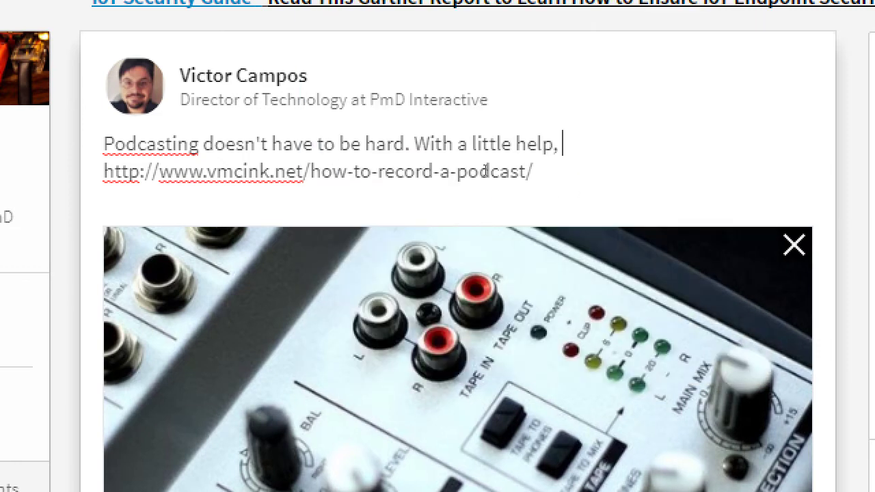
text(you can get started right way)
key(BackSpace)
key(BackSpace)
key(BackSpace)
text(away. Check out this tutorial:)
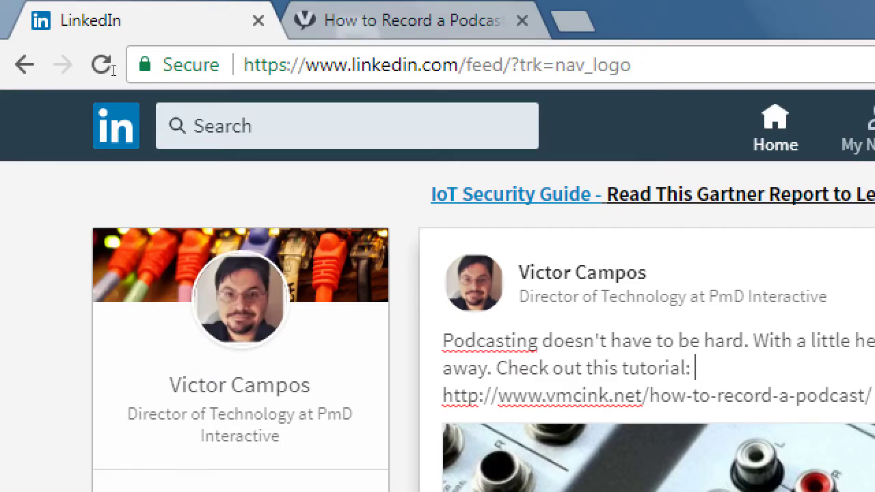
Step: Examine how other posts in the home feed present their shared articles, text and images
click(205, 126)
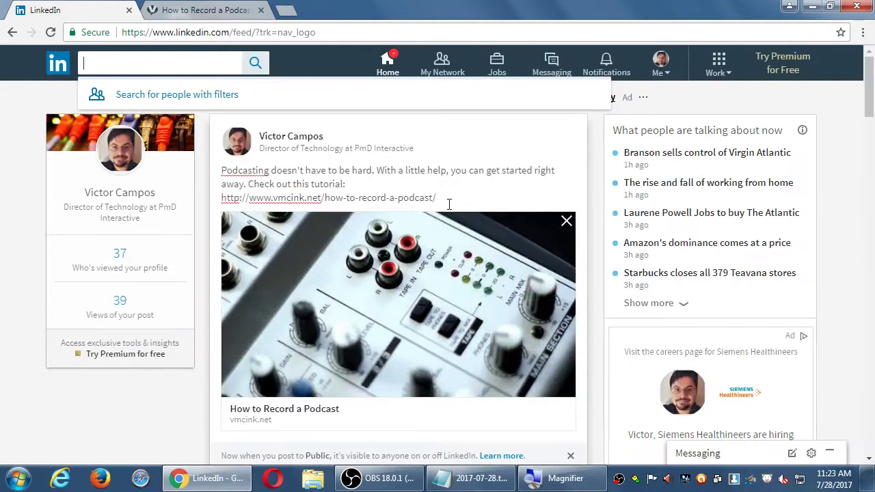
scroll(447, 206, down, 2)
scroll(448, 206, down, 4)
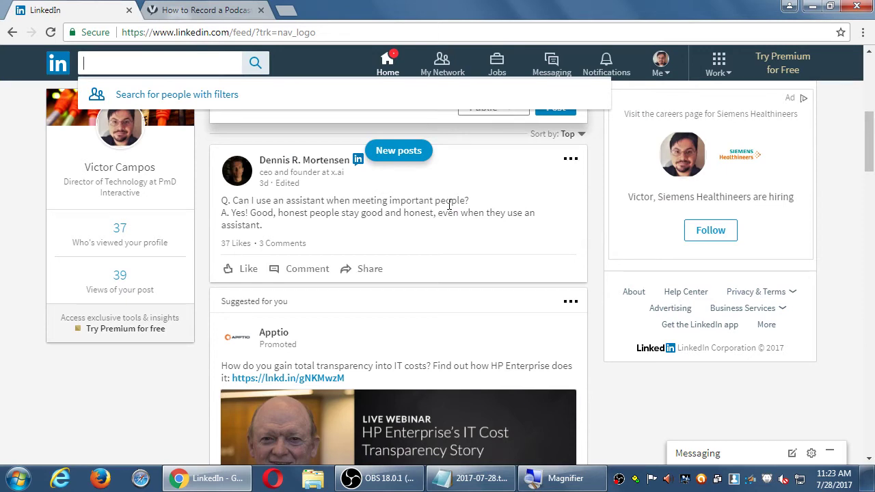
scroll(449, 204, down, 6)
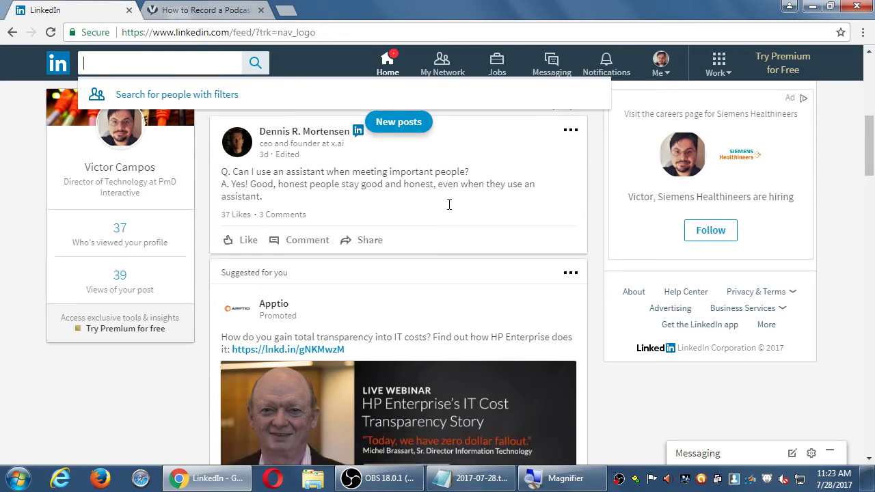
scroll(449, 210, down, 1)
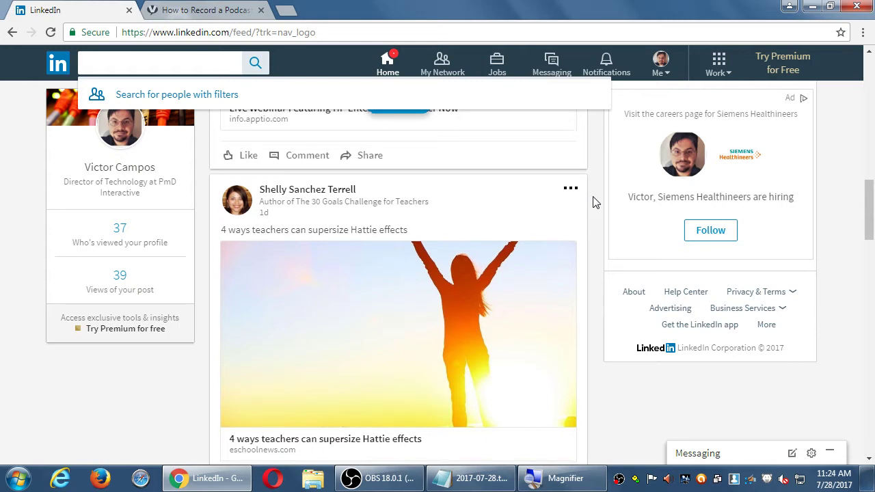
scroll(593, 201, down, 3)
scroll(593, 201, up, 2)
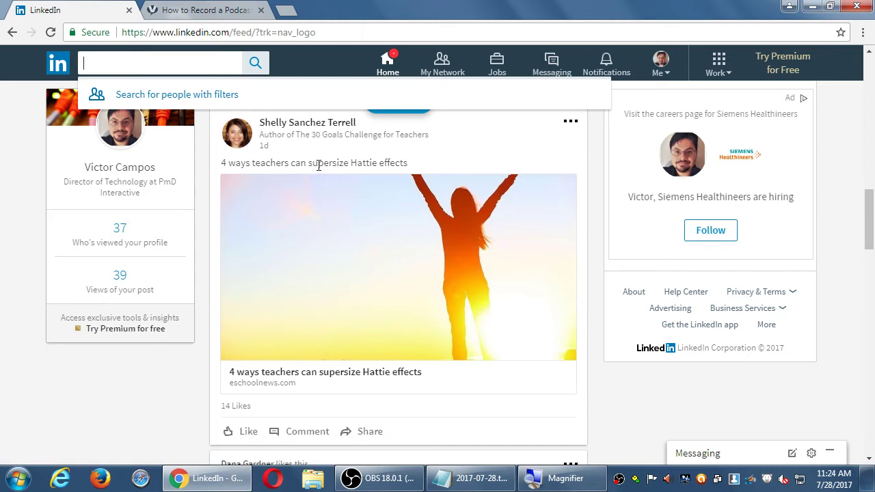
scroll(318, 166, down, 5)
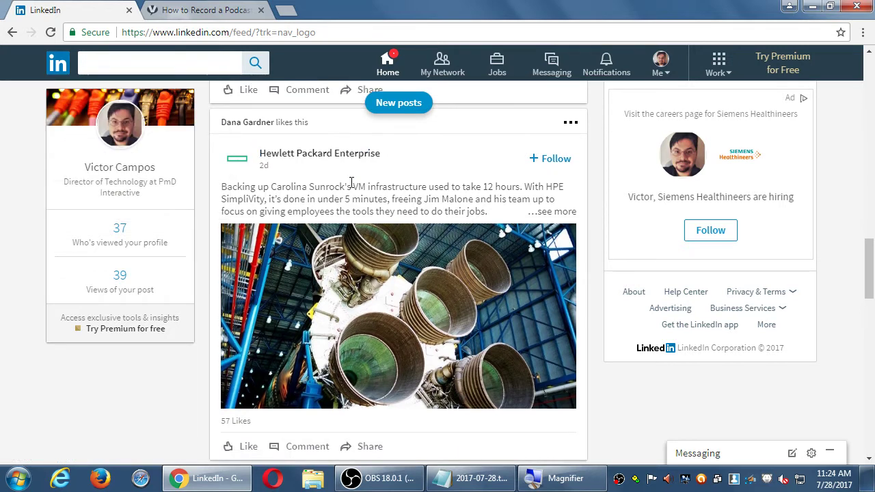
scroll(351, 183, up, 10)
scroll(352, 188, up, 5)
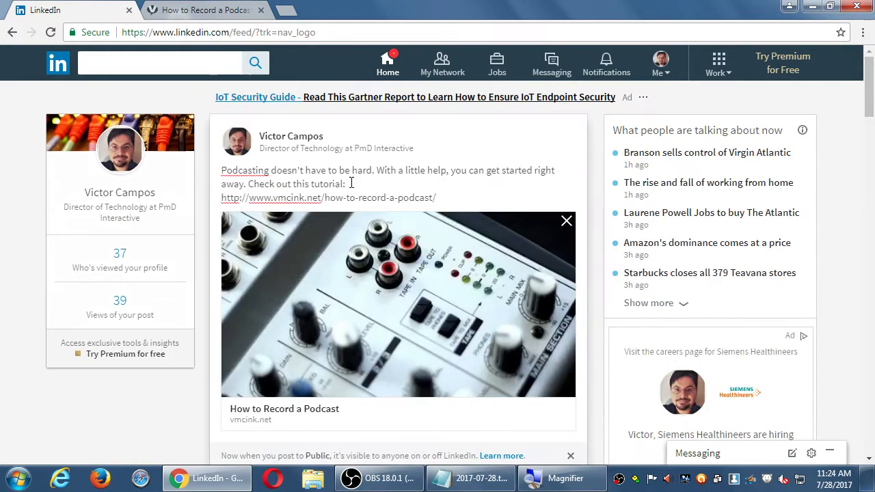
double_click(296, 171)
click(376, 183)
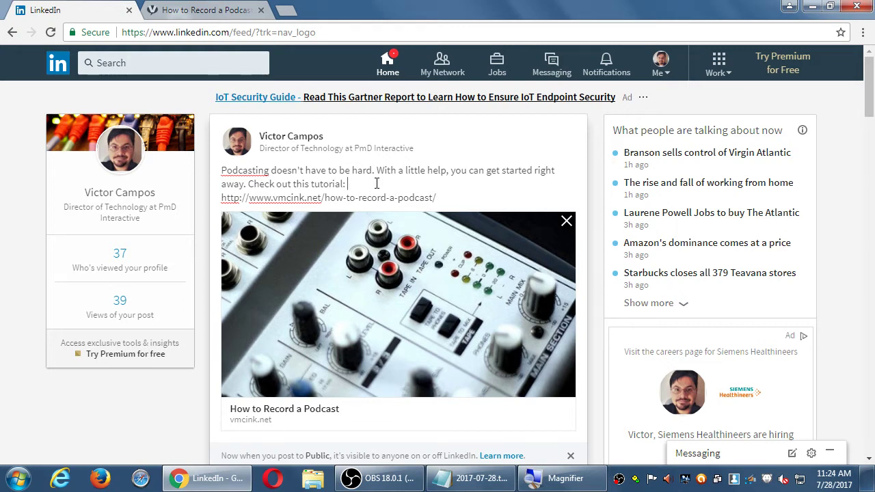
click(184, 69)
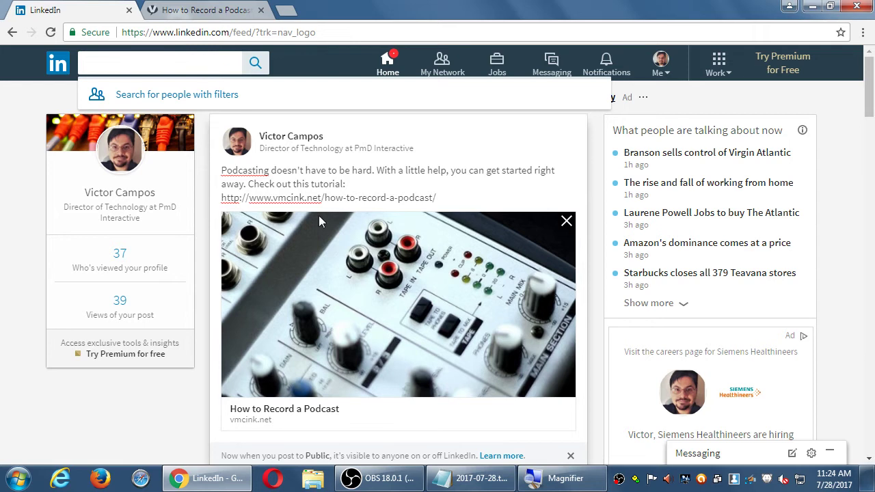
Step: Switch to the Notepad notes 2017-07-28.txt and add the heading "Create content that people are searching for" after a blank line
click(468, 484)
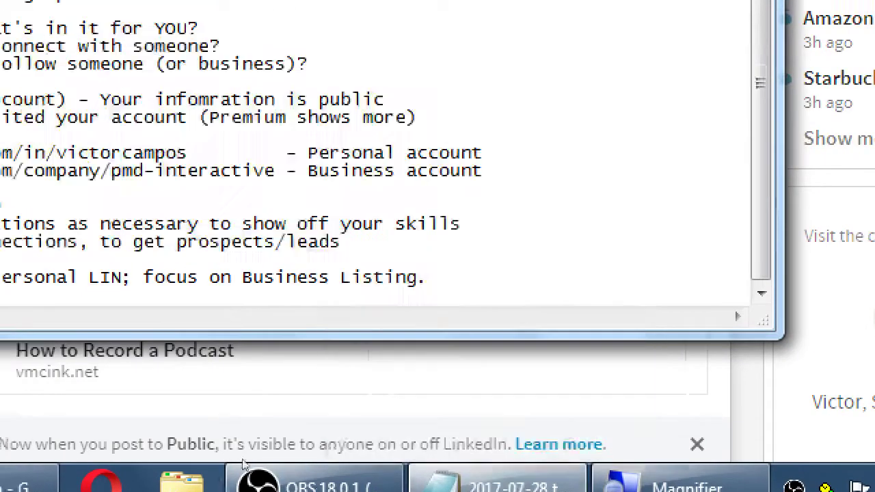
key(Return)
key(Return)
text(Create content )
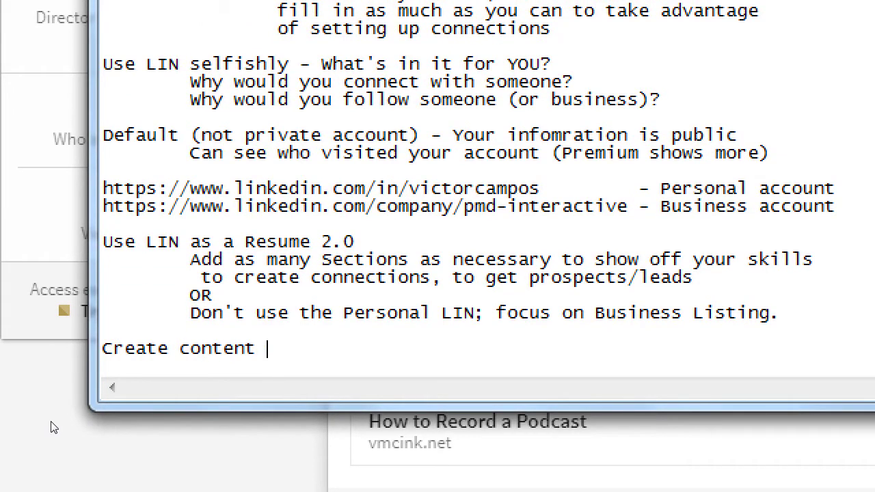
text(that people are s)
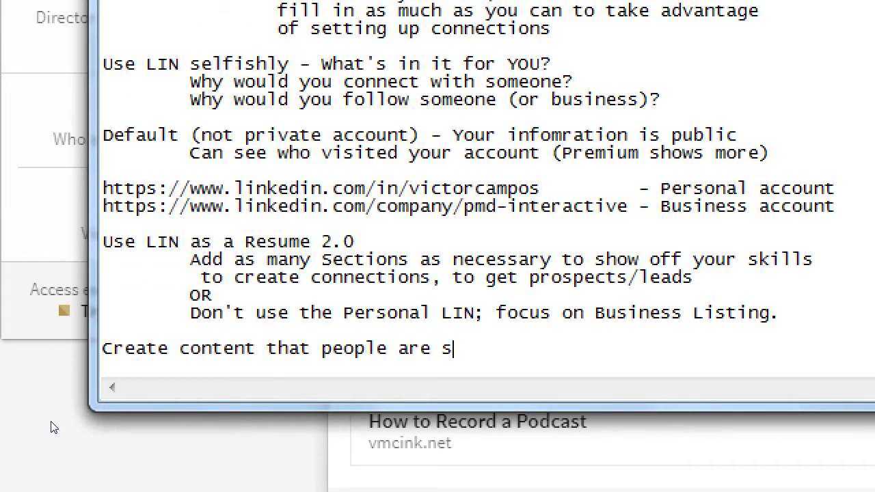
text(earching fore)
key(BackSpace)
Step: Add the indented examples "How to xxxx" and "Top 5 yyy" on separate lines below the content heading
key(Return)
key(Tab)
text(How to xxxx)
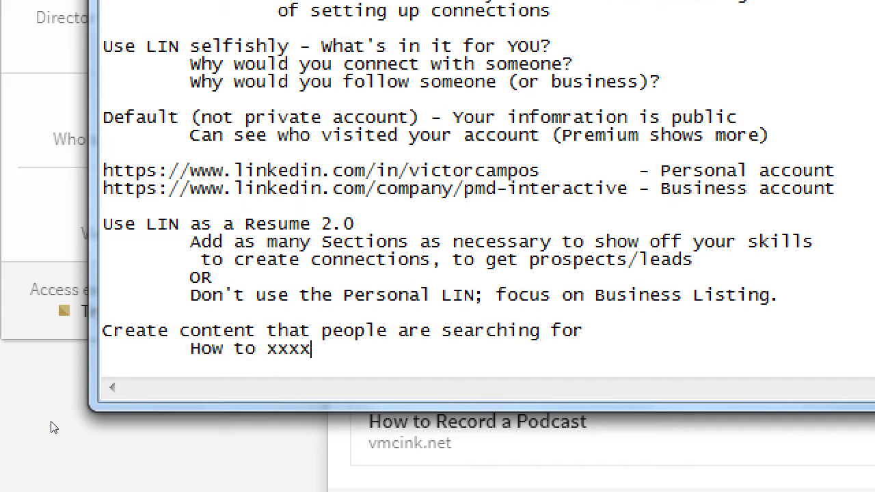
key(Return)
key(Tab)
text(Top 5 yyy)
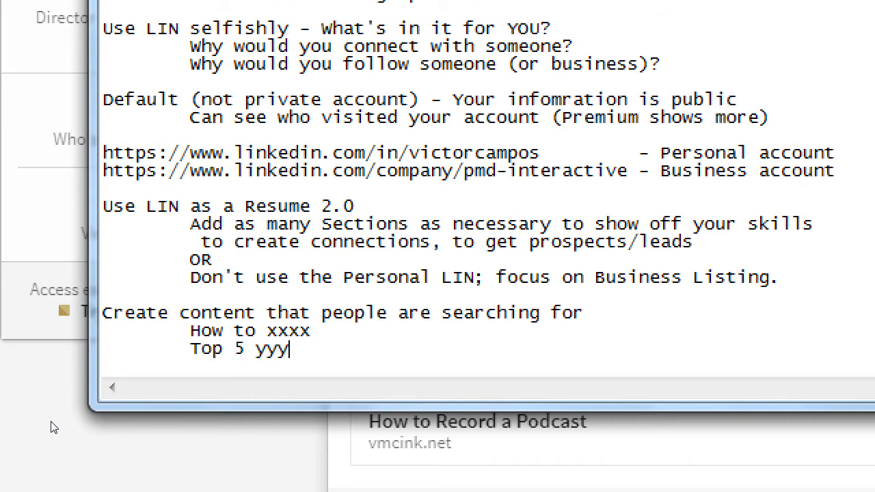
Step: Add a third indented example, "What to do when zzz", to the list of content ideas
key(Return)
key(Tab)
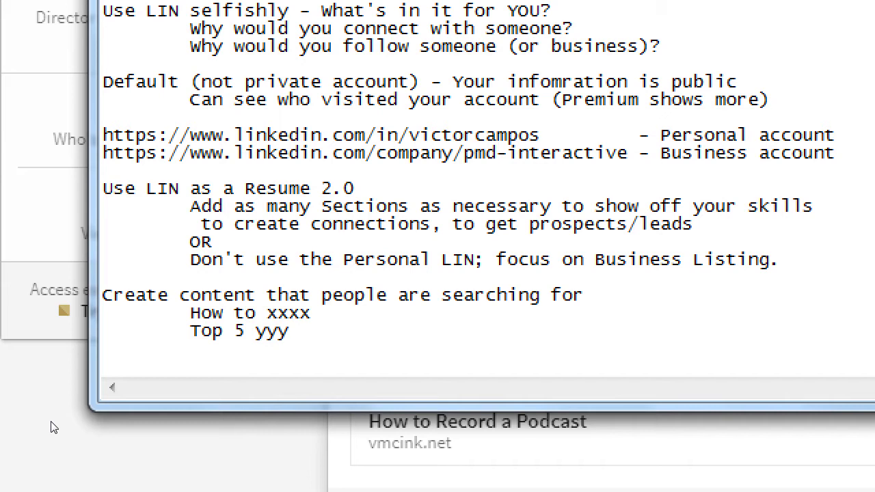
text(What to  w)
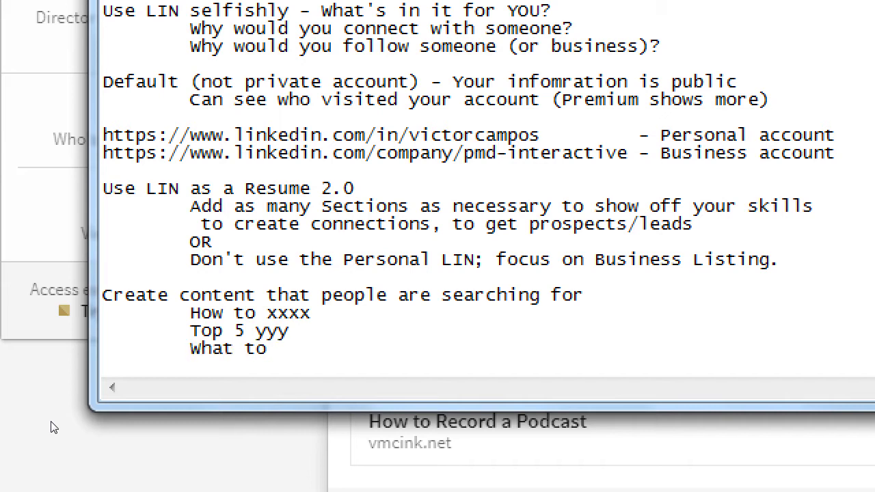
key(BackSpace)
text(t)
key(BackSpace)
key(BackSpace)
text(do when zzz)
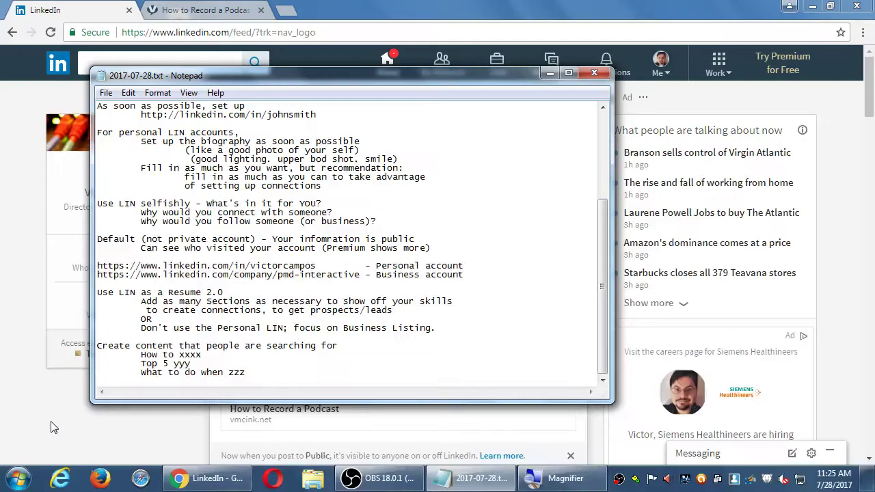
Step: Switch to the How to Record a Podcast article and examine its sections from the header through Distribution to the footer's recent posts
click(180, 10)
scroll(423, 285, up, 15)
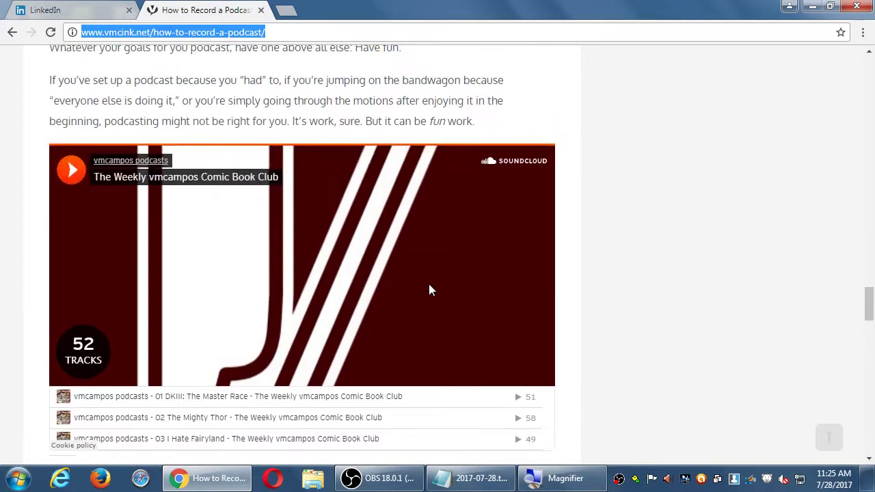
scroll(429, 284, up, 5)
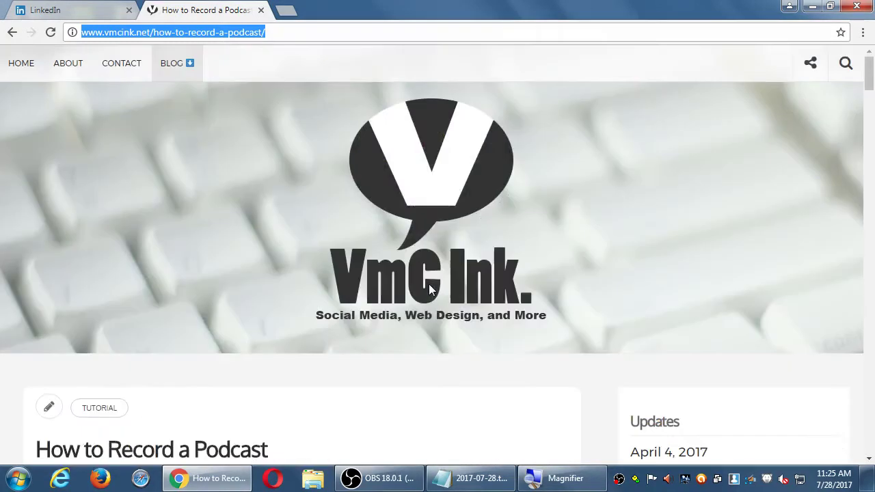
scroll(428, 284, down, 4)
scroll(439, 282, down, 6)
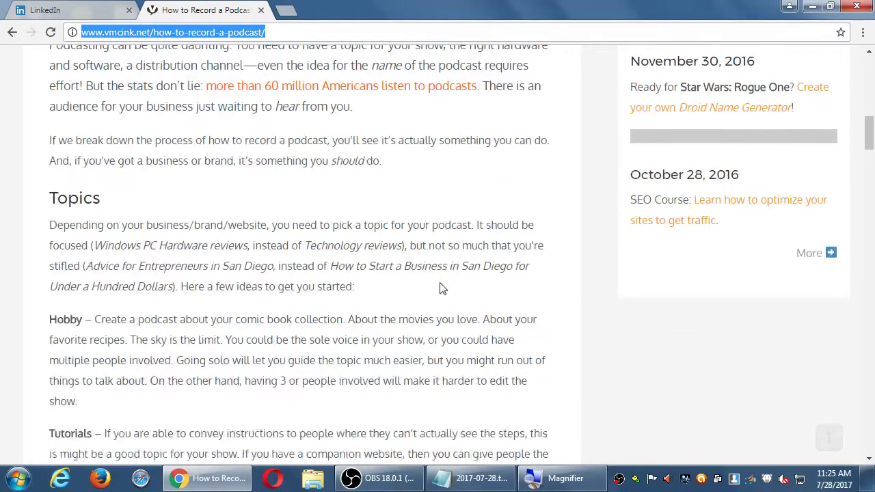
scroll(443, 286, up, 2)
scroll(348, 150, down, 10)
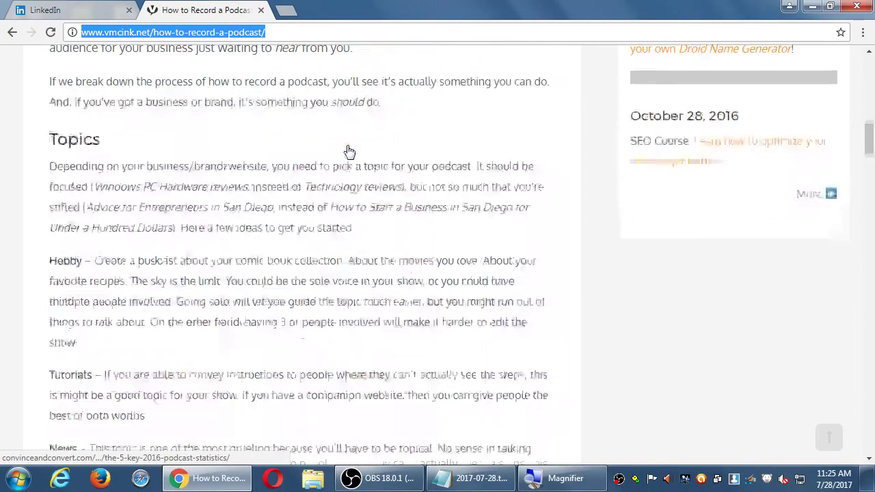
scroll(349, 229, down, 8)
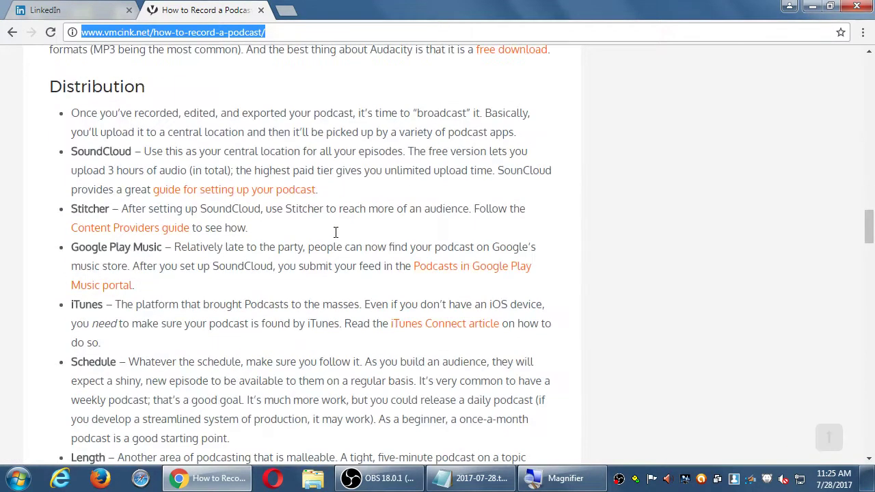
scroll(335, 232, down, 15)
scroll(336, 232, down, 15)
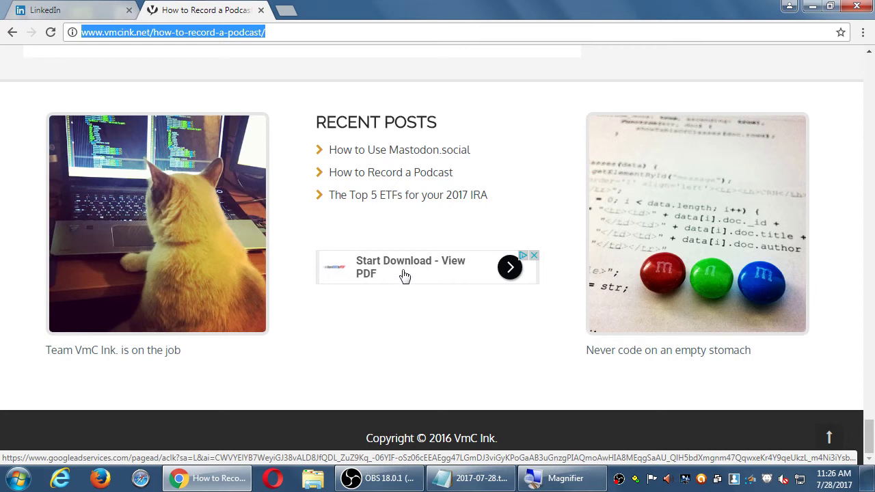
Step: Review the podcast article's comment form, title, lead image and Updates sidebar as an example of searchable content
scroll(503, 225, up, 1)
scroll(503, 229, up, 15)
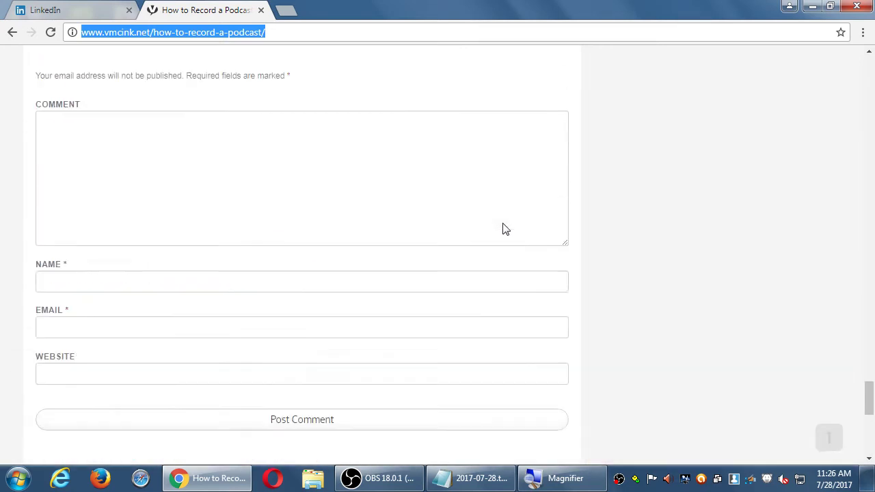
scroll(739, 251, up, 20)
scroll(741, 249, up, 1)
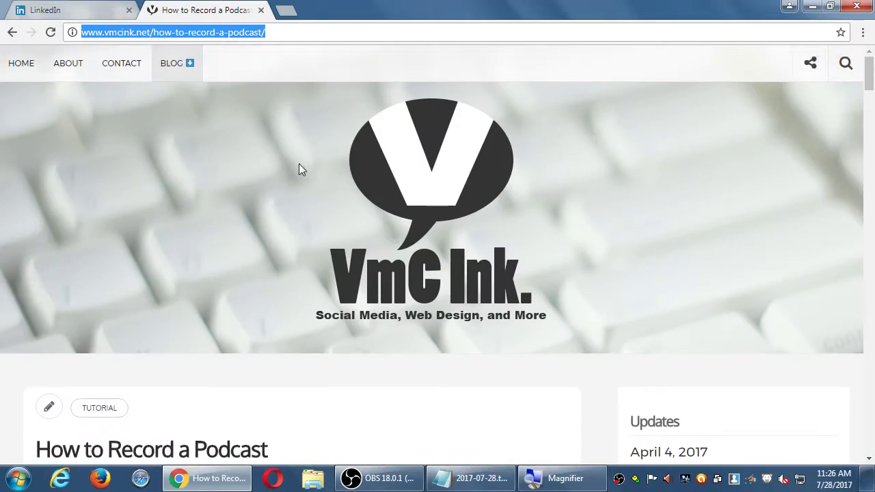
scroll(550, 221, down, 2)
scroll(551, 223, down, 2)
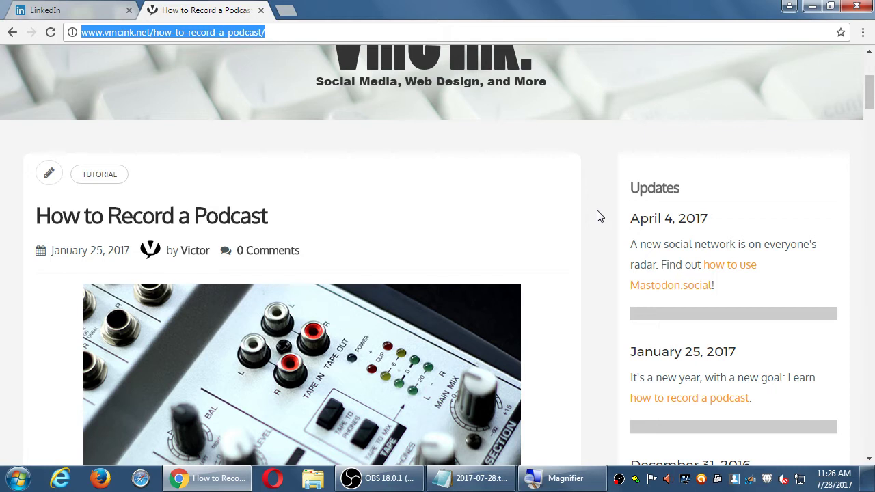
scroll(596, 216, down, 1)
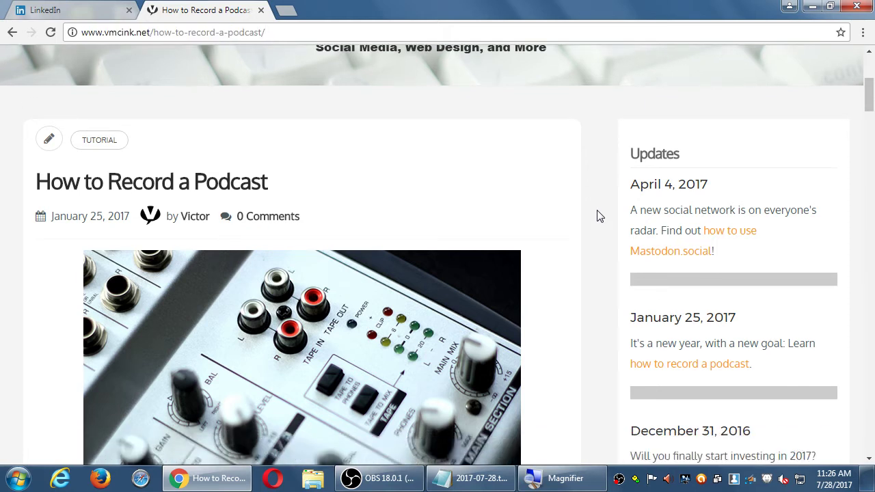
scroll(597, 215, down, 20)
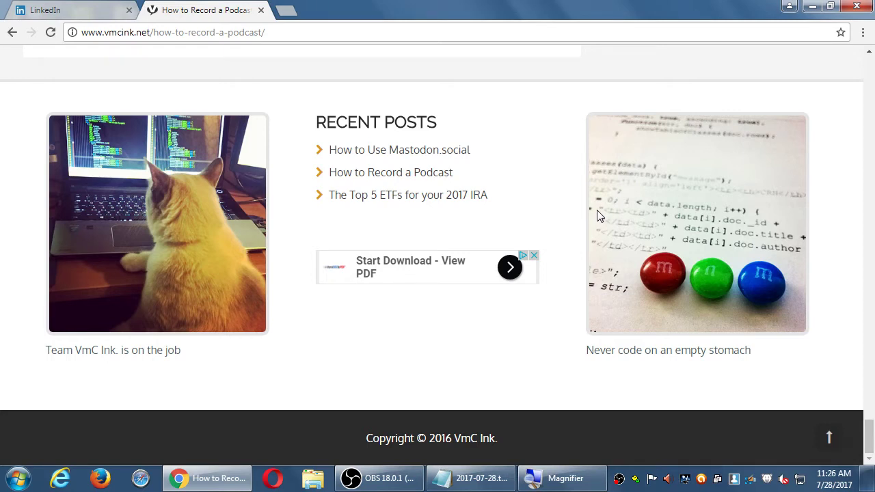
key(Home)
Step: Return to the LinkedIn feed and publish the prepared podcast tutorial post with its article preview, keeping the visibility Public
click(86, 14)
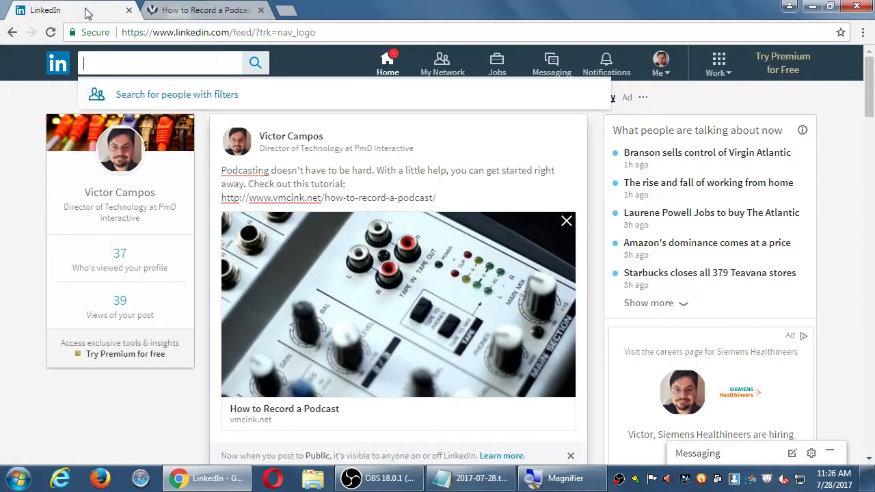
scroll(600, 263, down, 3)
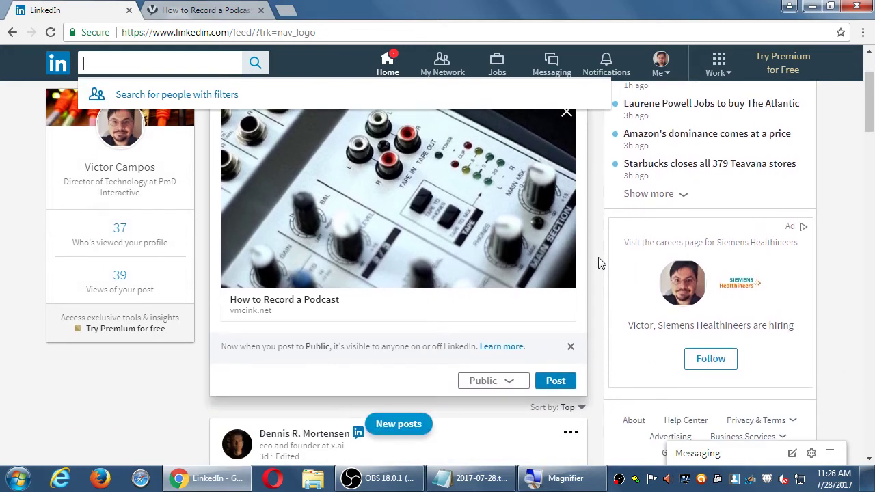
click(555, 381)
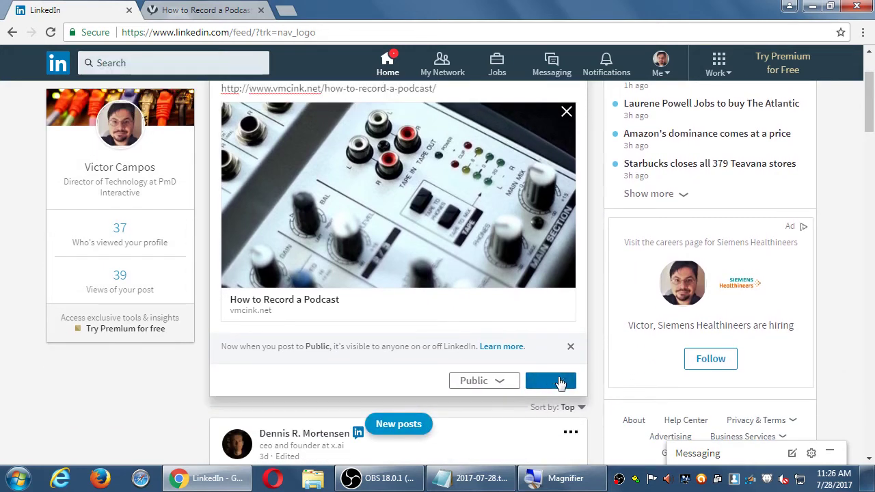
scroll(601, 313, up, 4)
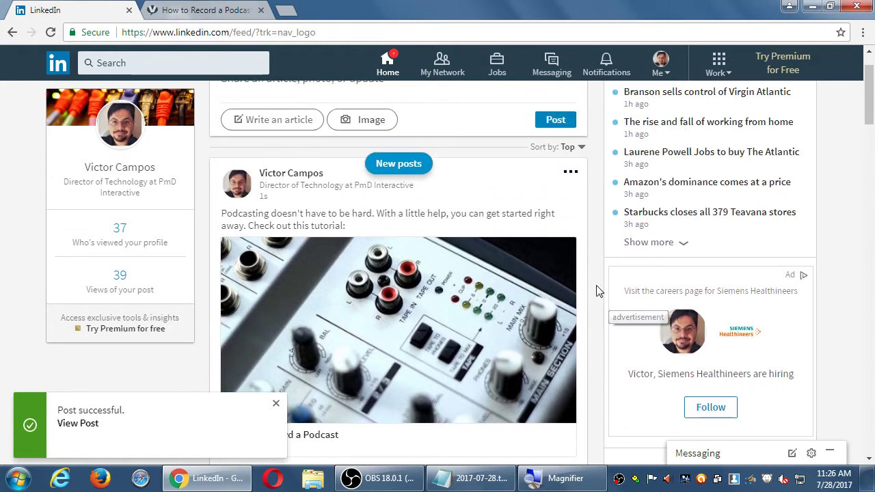
Step: Open your own LinkedIn profile page from the feed
click(205, 63)
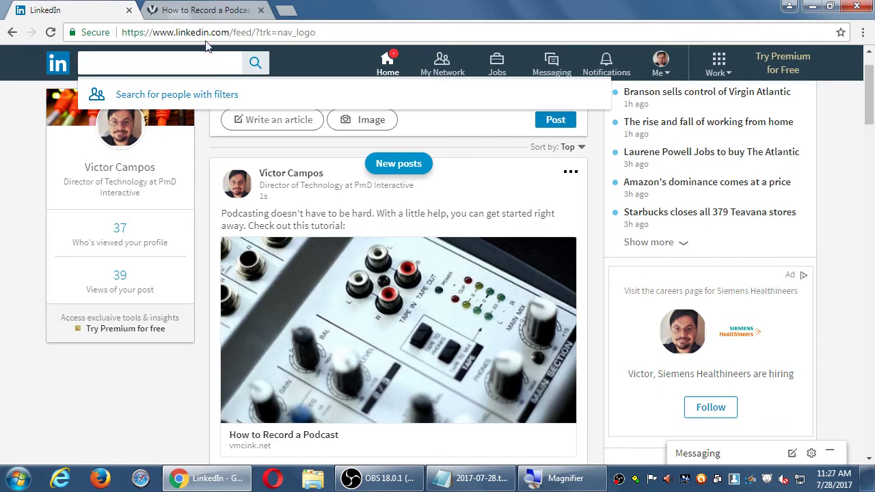
click(384, 164)
click(451, 223)
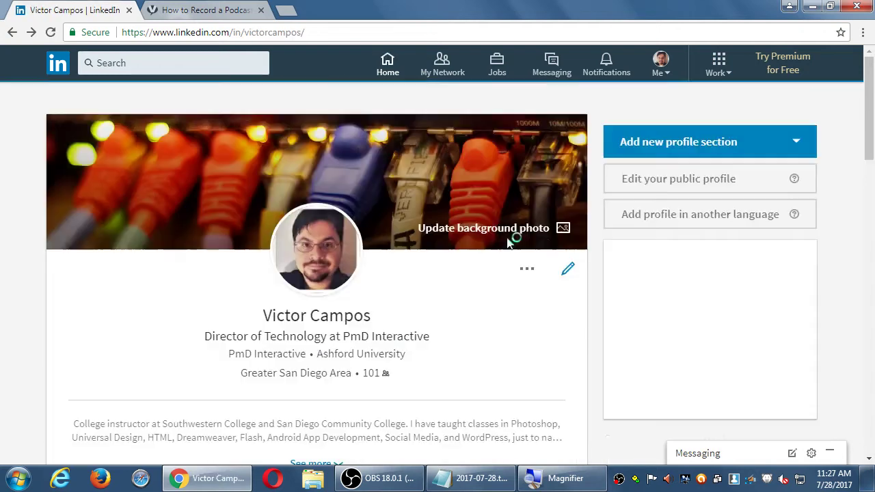
Step: Return to the home feed, reload it and look through the posts and suggestions it shows
click(388, 64)
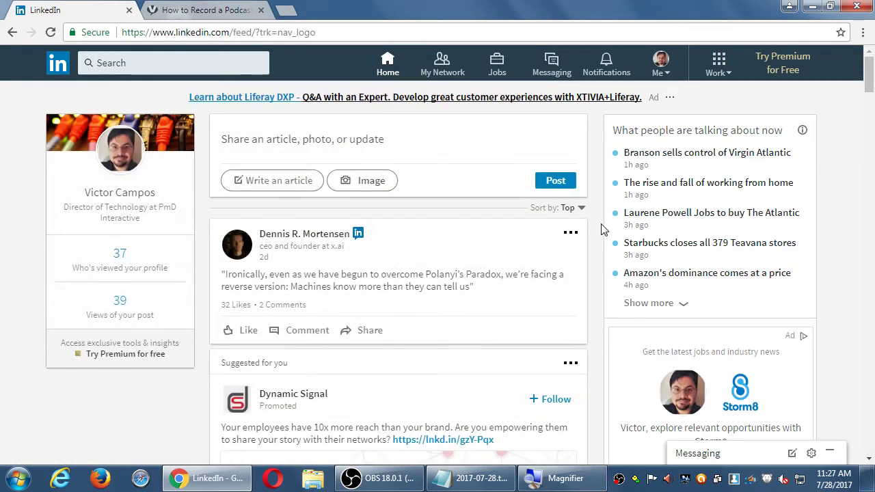
key(F5)
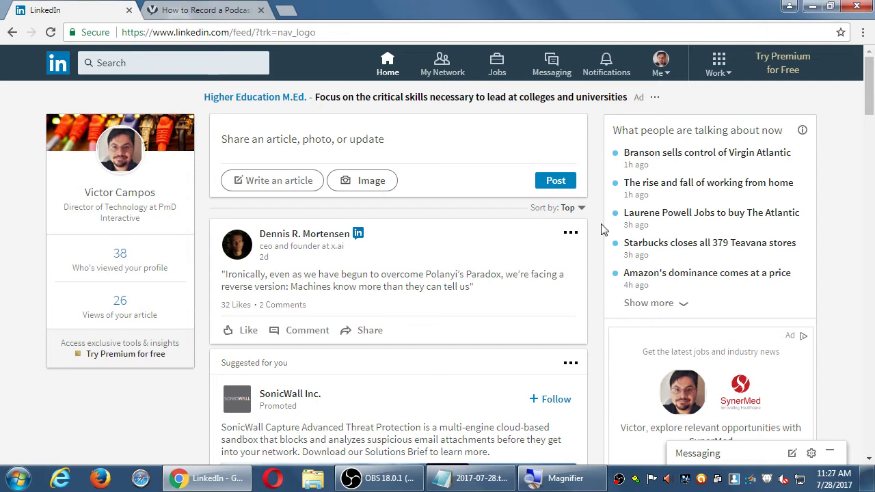
scroll(601, 231, down, 10)
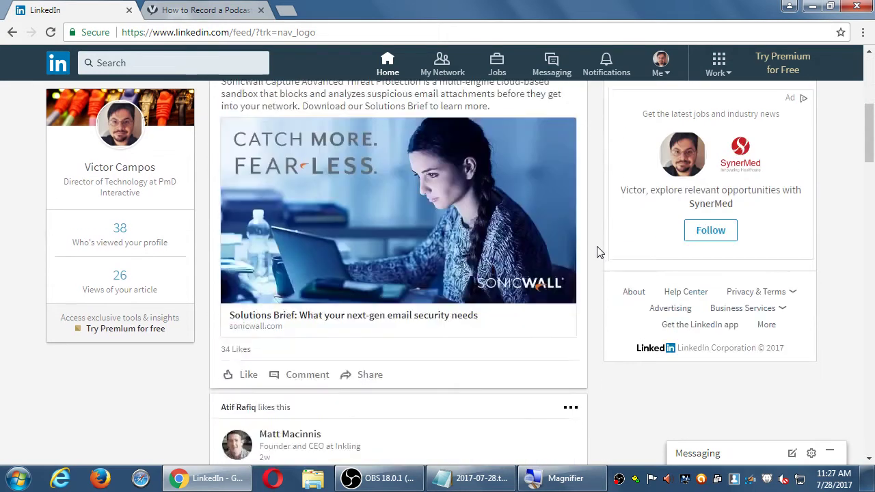
scroll(601, 251, down, 15)
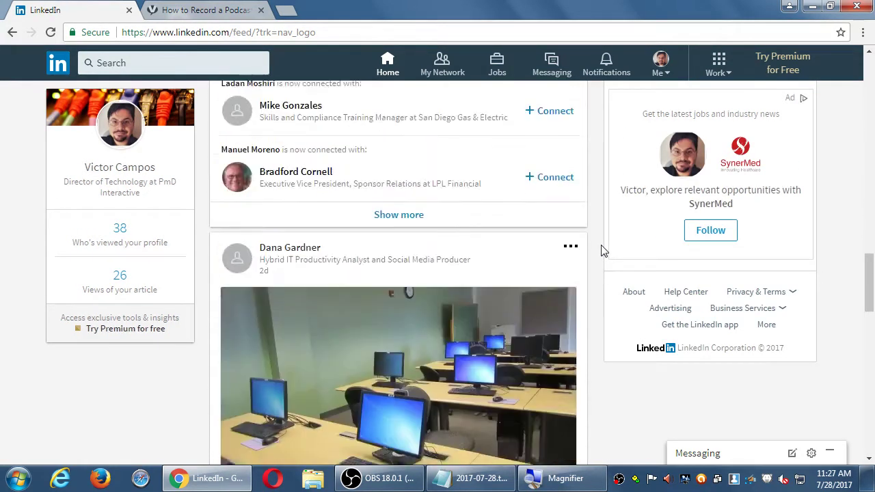
scroll(601, 251, up, 1)
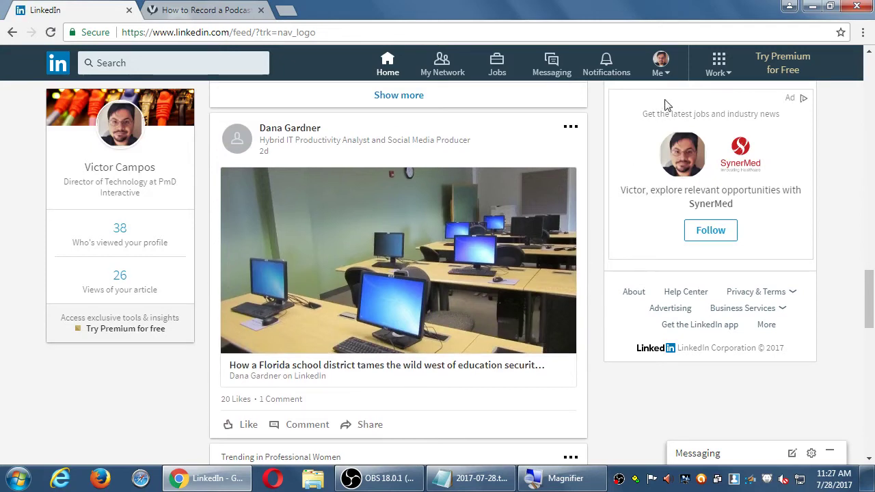
Step: Open the Settings & Privacy page and examine the basic options under Account and Communications
click(662, 70)
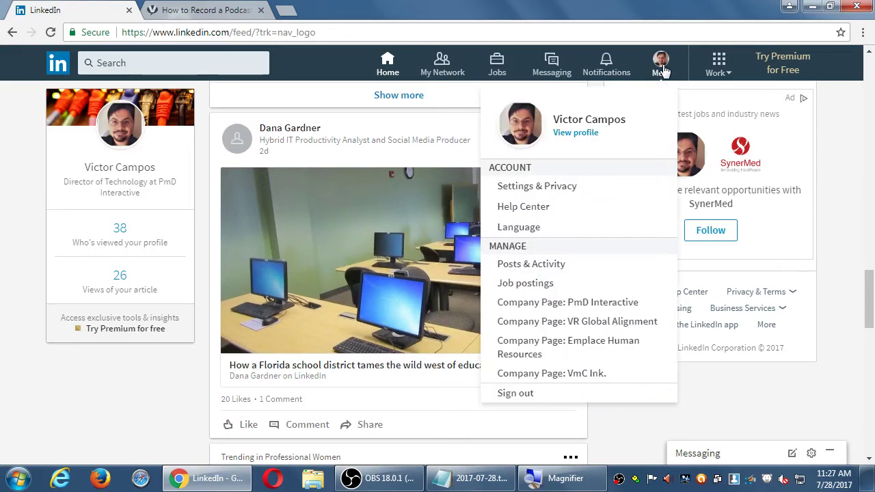
click(532, 188)
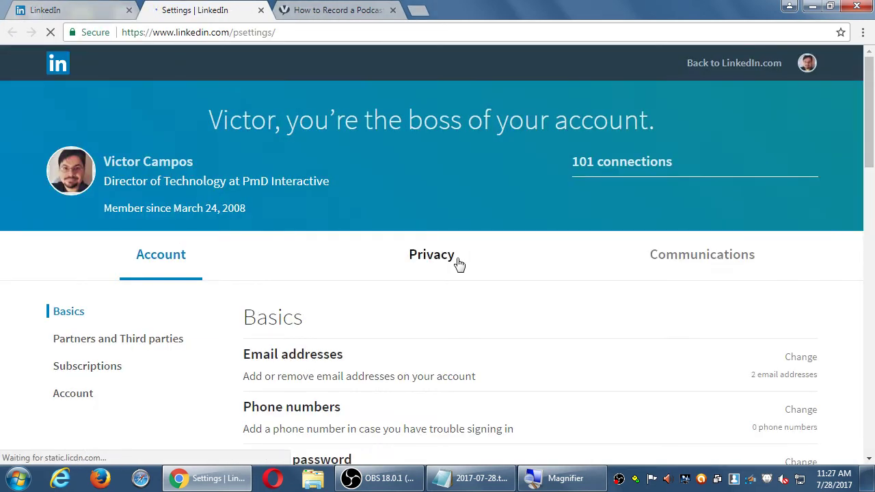
scroll(458, 260, down, 1)
scroll(457, 258, down, 1)
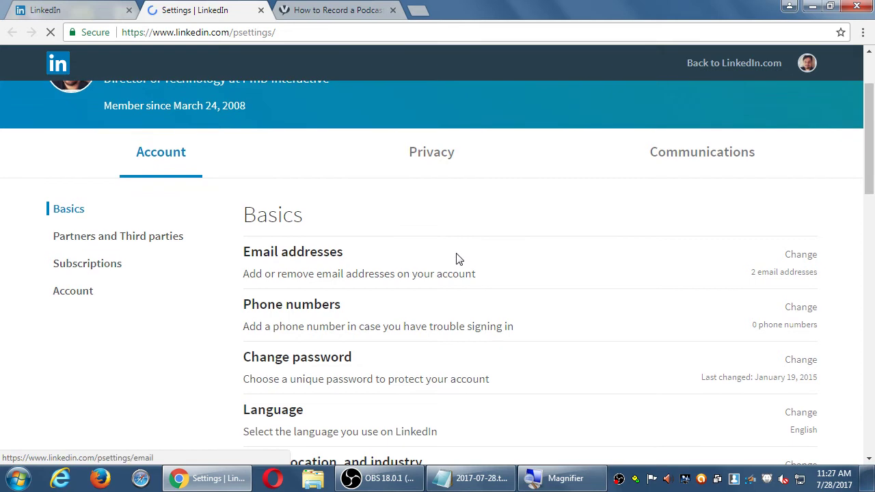
click(706, 157)
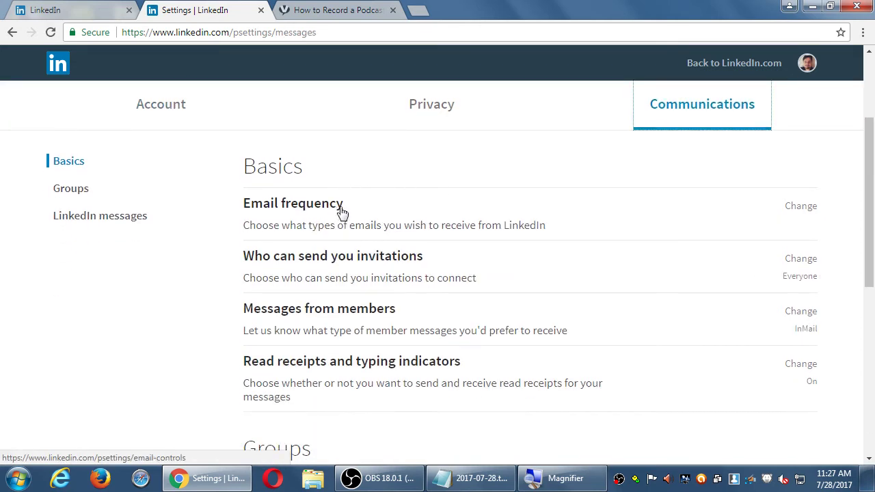
scroll(443, 206, up, 3)
key(alt+Left)
scroll(333, 265, down, 1)
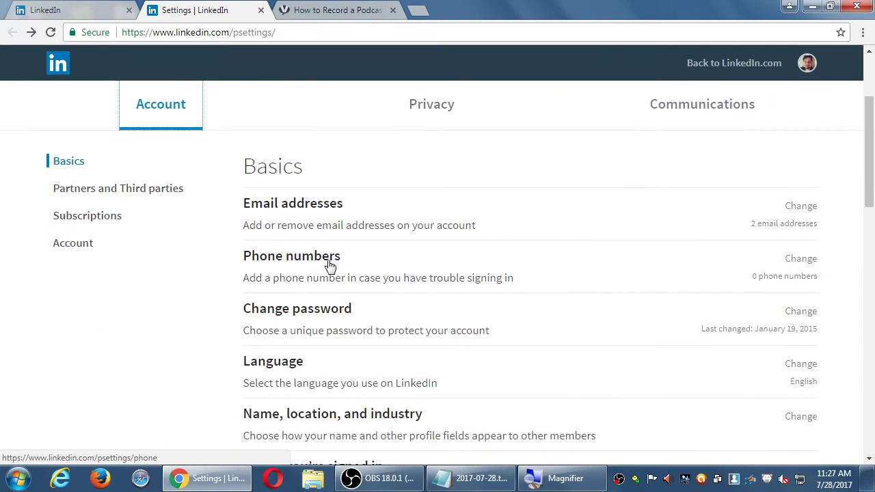
Step: Reopen Settings & Privacy from the feed and view the Email frequency categories under Communications
click(70, 10)
click(662, 63)
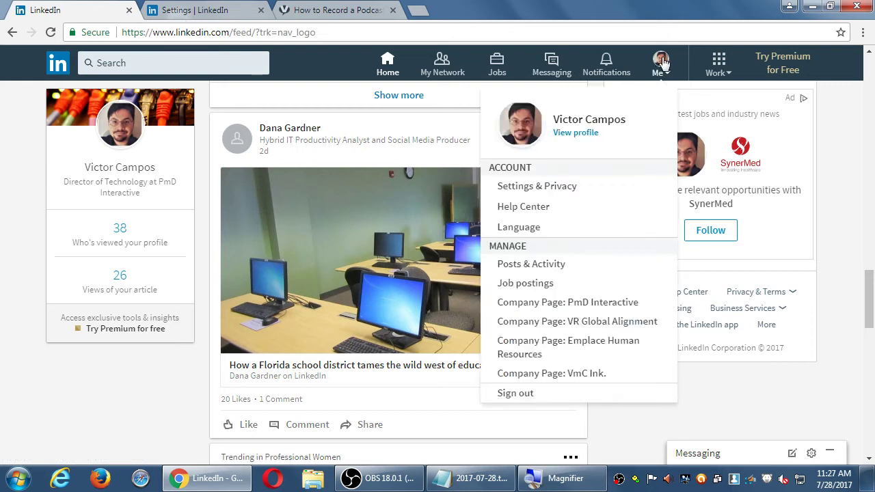
click(537, 192)
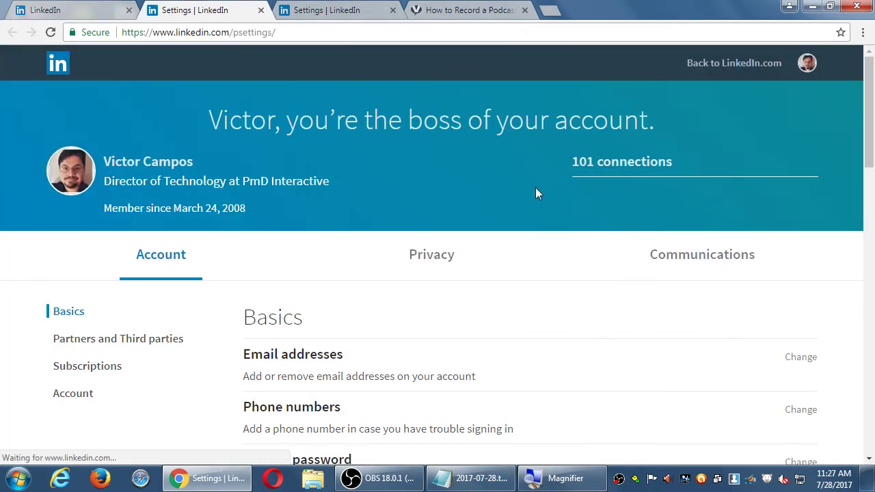
click(691, 262)
click(403, 225)
scroll(404, 223, down, 5)
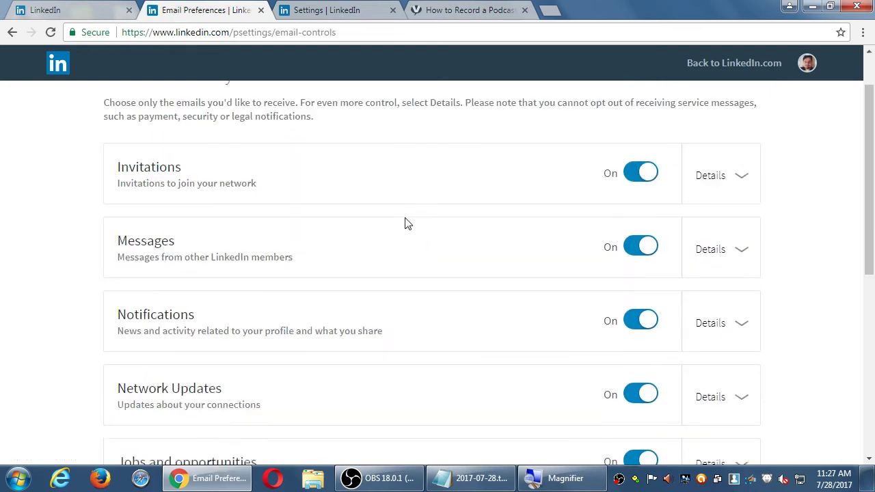
scroll(407, 222, up, 5)
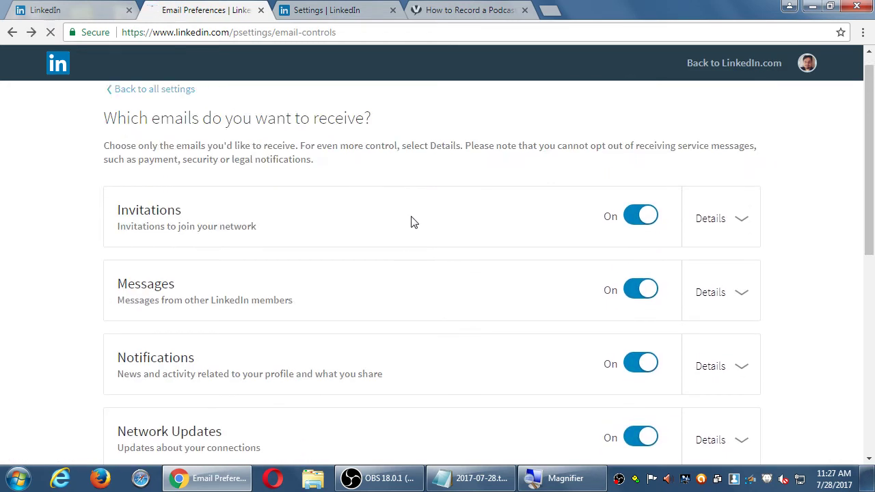
Step: Go back to the Communications settings, reopen Email frequency, and inspect the delivery details for Invitations before collapsing them
key(alt+Left)
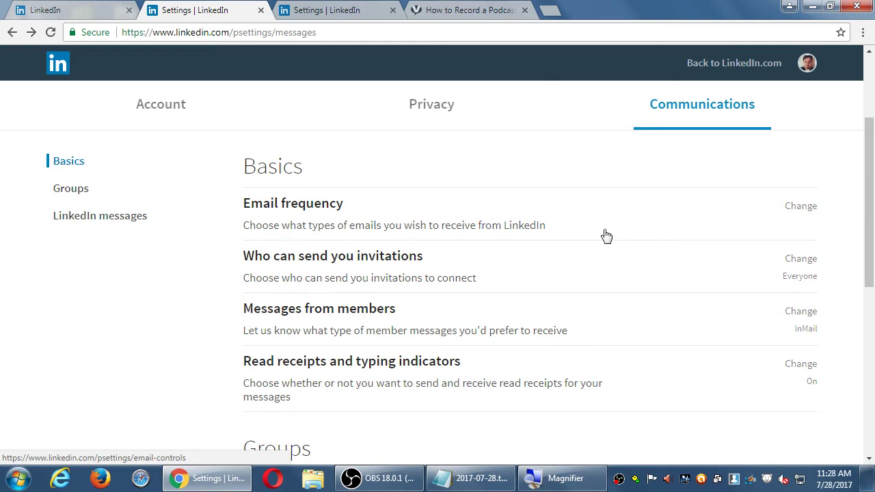
click(273, 218)
click(321, 224)
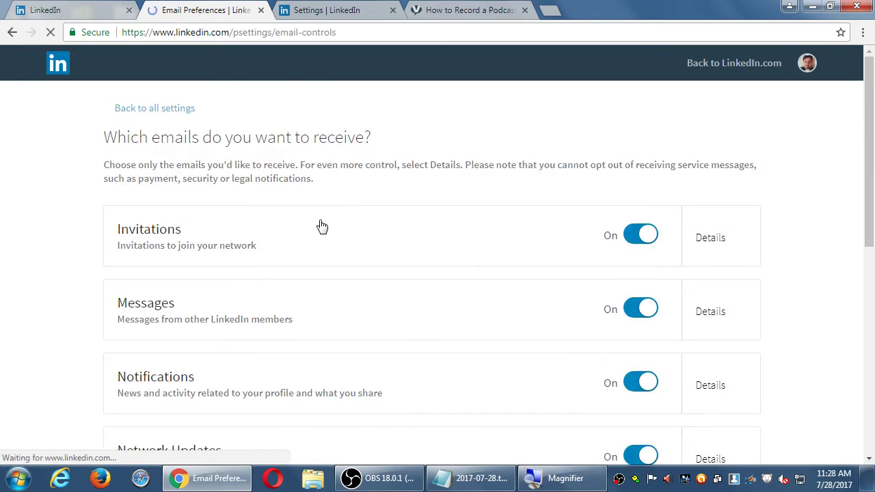
click(726, 239)
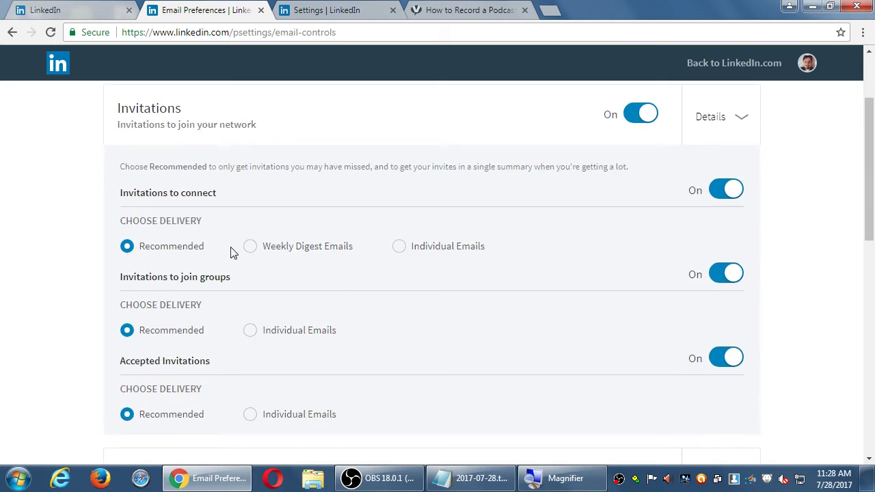
click(726, 123)
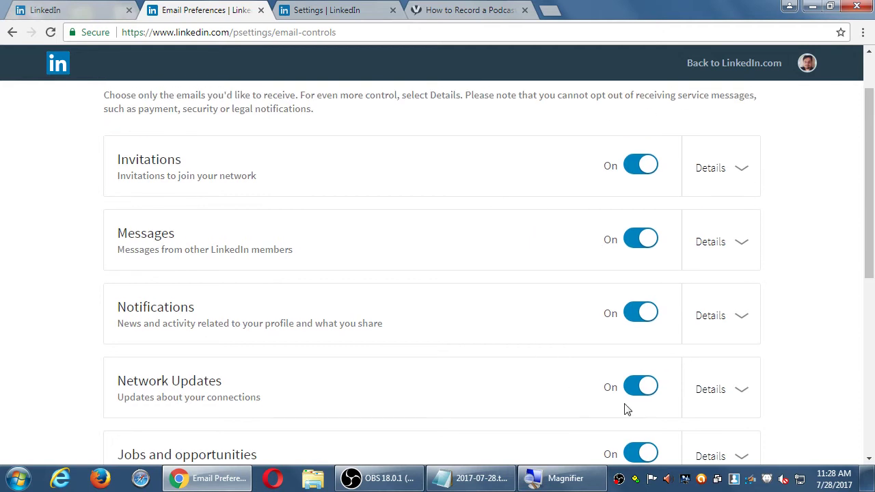
Step: Inspect the delivery details for Network Updates, collapse them, and look through the remaining email categories
scroll(691, 389, down, 2)
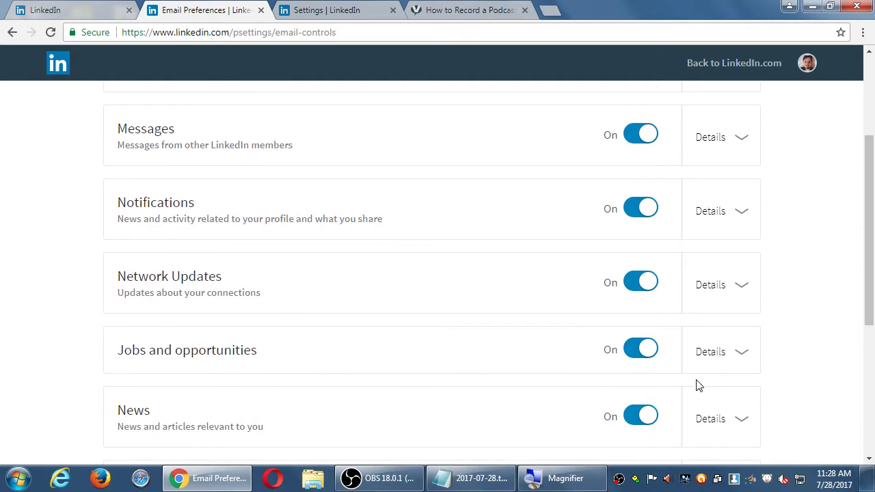
click(722, 284)
scroll(721, 283, down, 3)
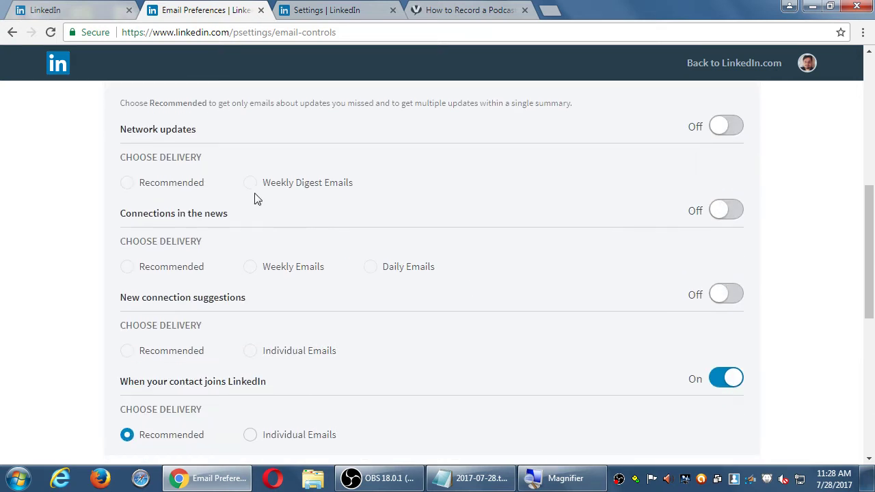
scroll(259, 198, down, 1)
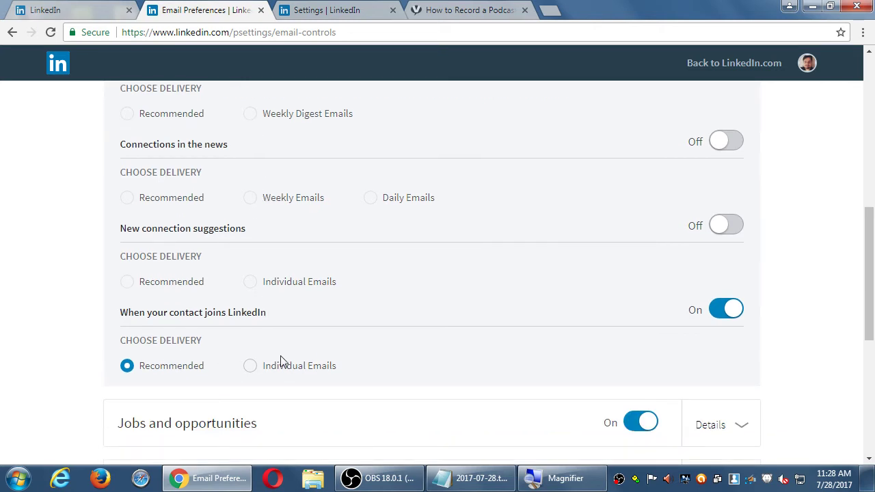
scroll(296, 348, up, 4)
click(727, 295)
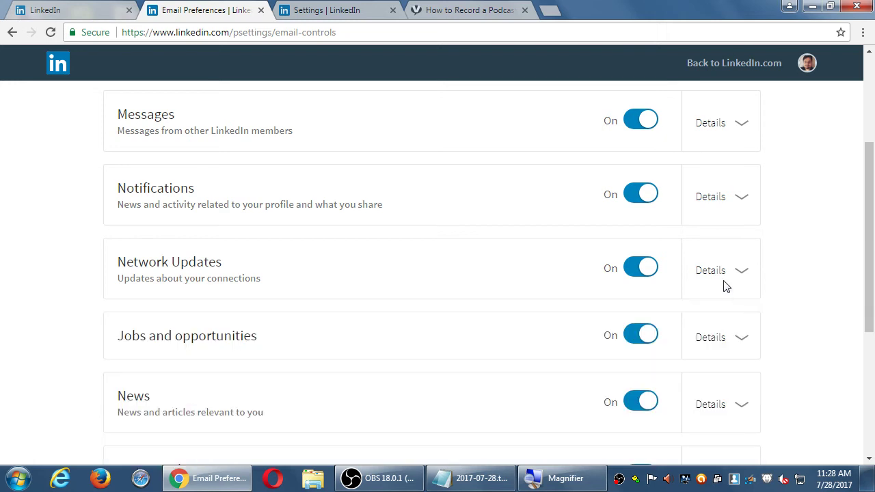
scroll(840, 297, down, 4)
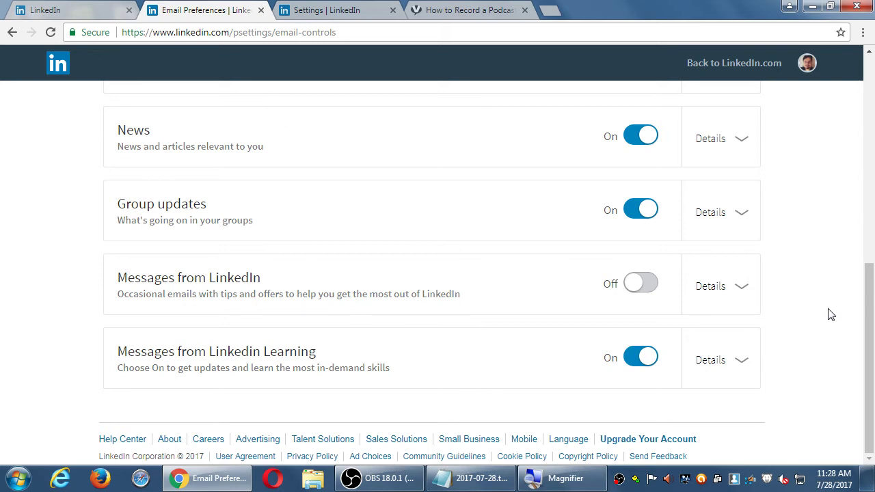
scroll(814, 279, up, 7)
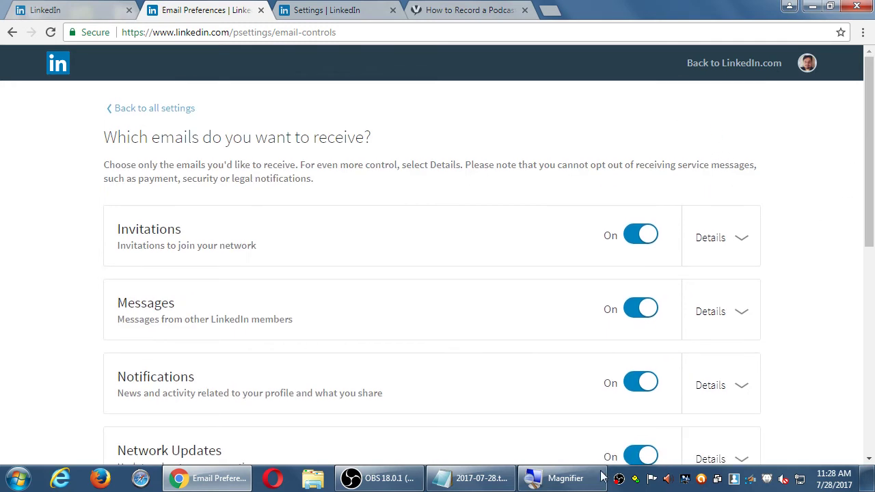
Step: Switch to the Notepad notes and append a "Recommendation:" heading with the indented line "Change your Communications settings right away,"
click(465, 482)
key(Return)
key(Return)
key(Return)
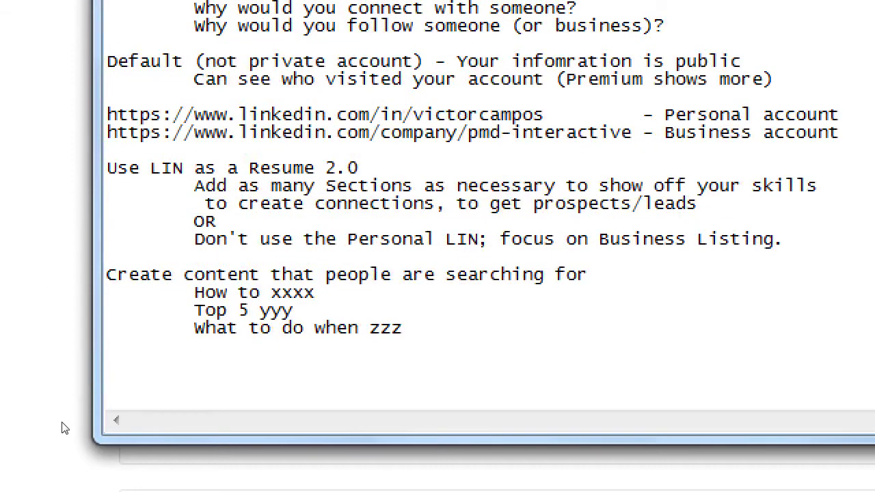
text(Recomme)
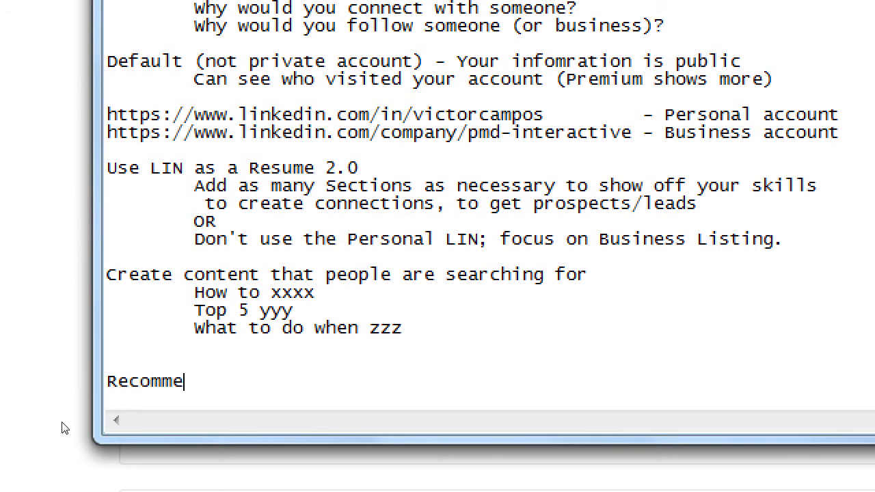
text(ndation:)
key(Return)
key(Tab)
text(Chang)
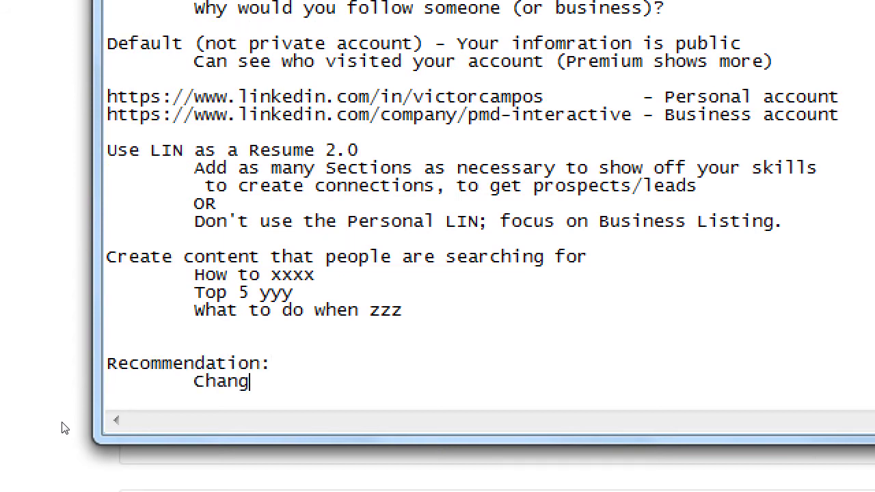
text(e your Communic)
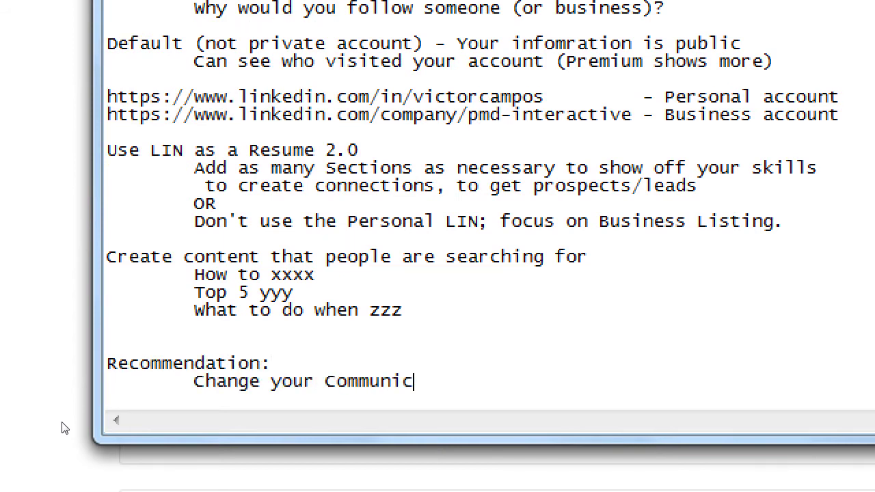
text(ations settings right)
key(ctrl+z)
key(ctrl+z)
text(ay,)
Step: Continue the recommendation on a new indented line reading "or else you'll get a ton of emails all the time"
key(Return)
key(Tab)
text(or we)
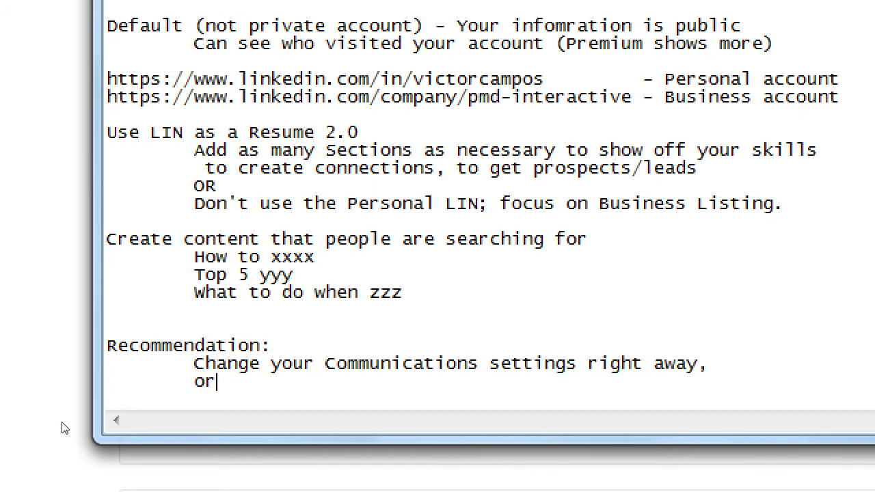
key(BackSpace)
key(BackSpace)
text(else you'll get a ton)
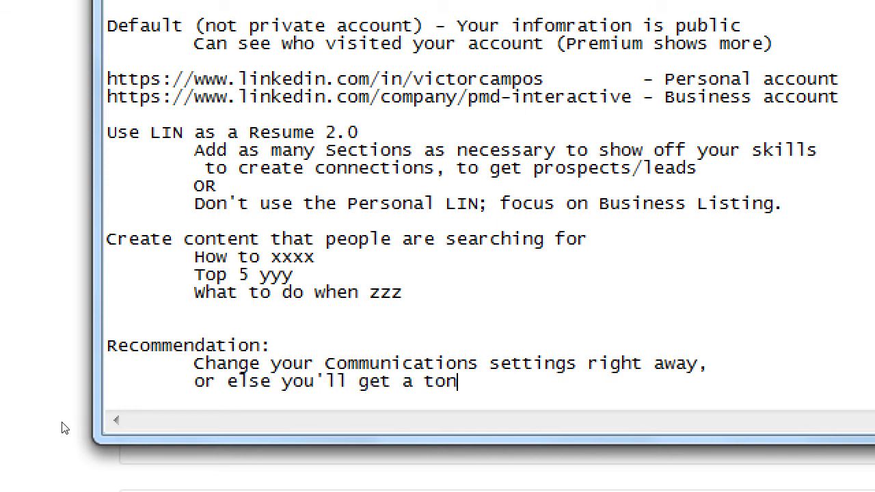
text( of emails all the time)
Step: Start the instruction line "Go to Me (like at top-right) >" below the recommendation and zoom the magnified screen back out
key(Return)
text(G)
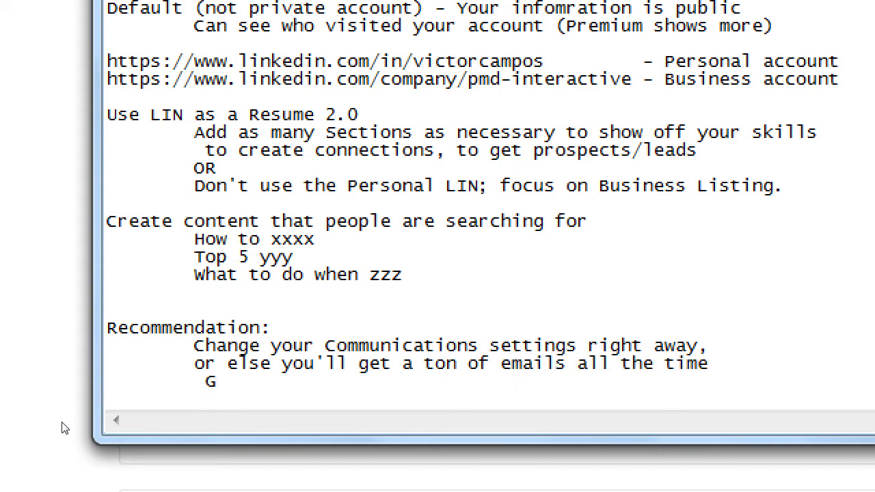
text(o to Me (like at top-right) >)
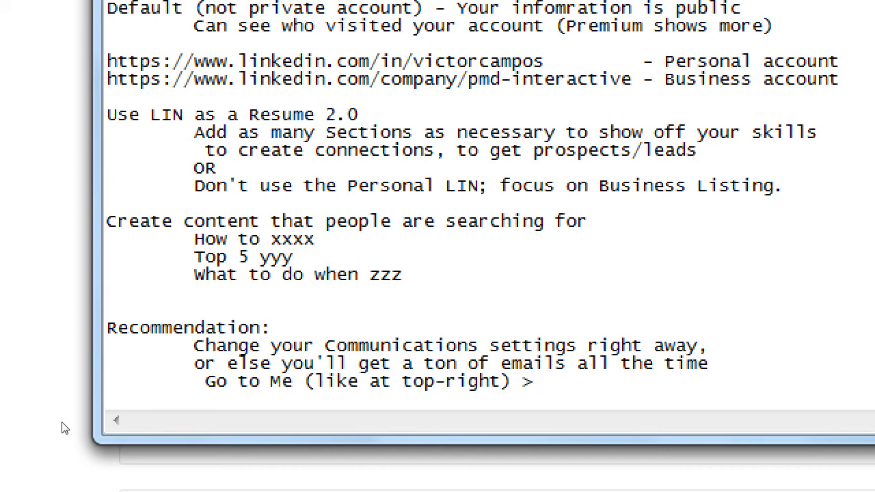
key(super+minus)
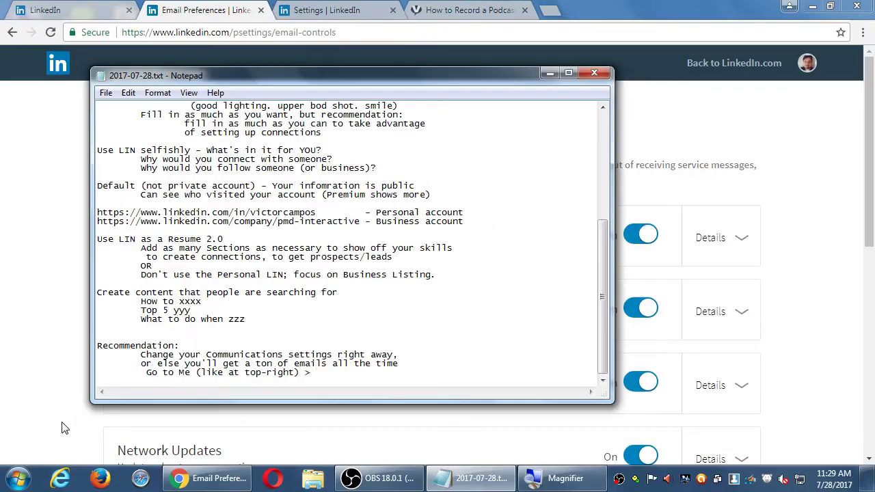
Step: Close the Email Preferences page in Chrome and retrace the path from the feed's Me options through Settings & Privacy to Communications
click(260, 11)
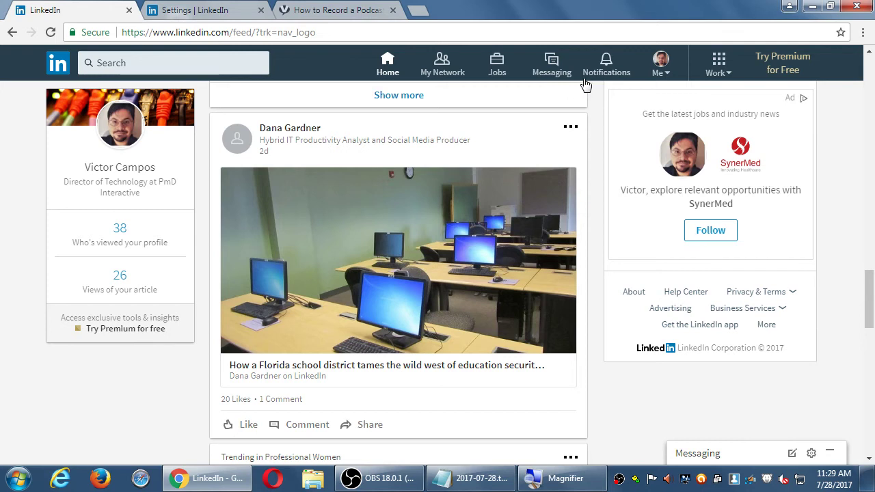
click(667, 65)
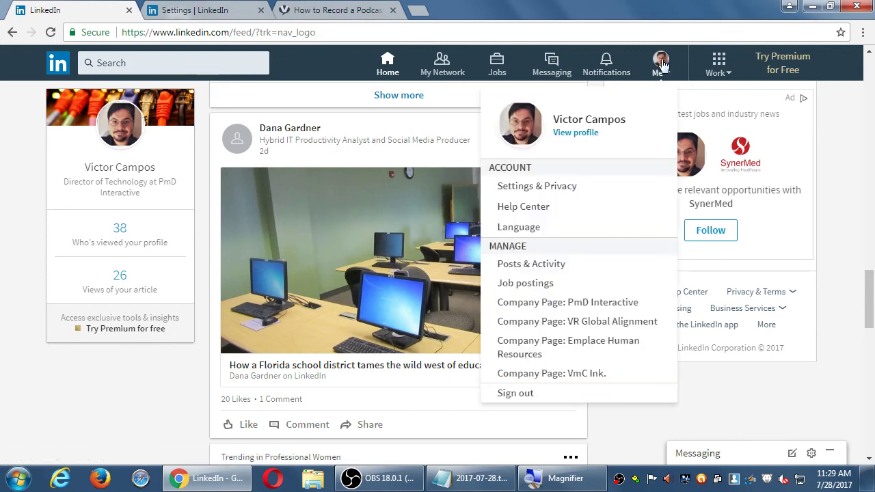
click(557, 187)
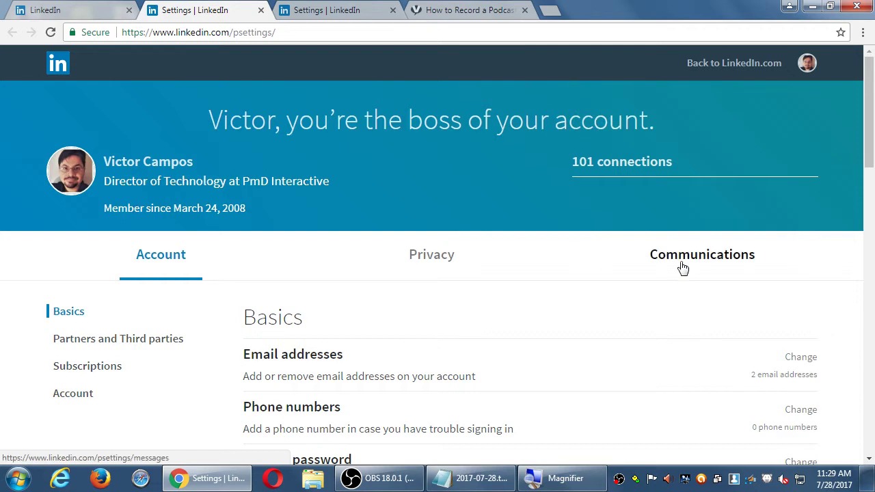
click(682, 267)
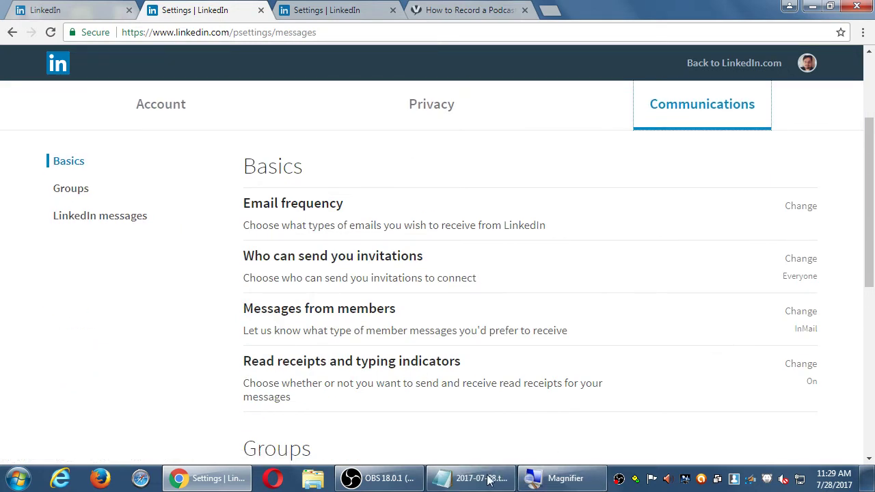
click(110, 14)
click(660, 65)
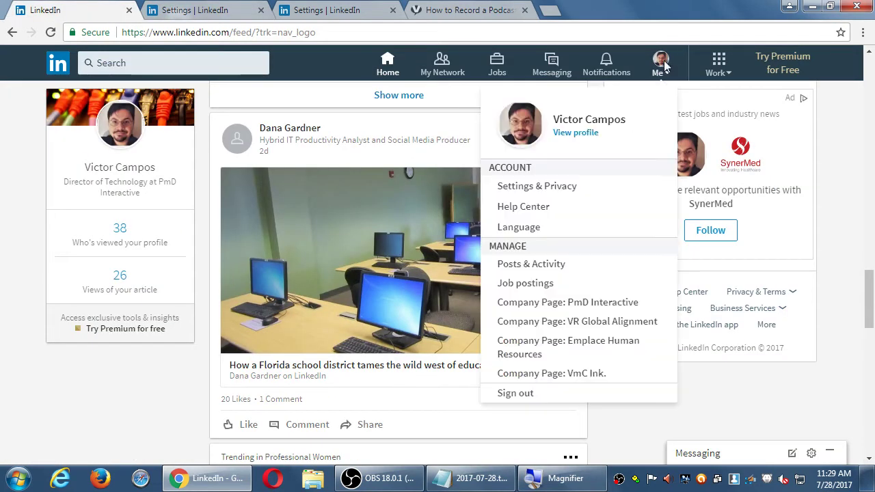
Step: Complete the Notepad instruction with "Settings & Communication > Communication)" and add an indented line below reading "Change them how you want"
click(471, 478)
mouse_move(521, 484)
text(Settings & Communication > Communication))
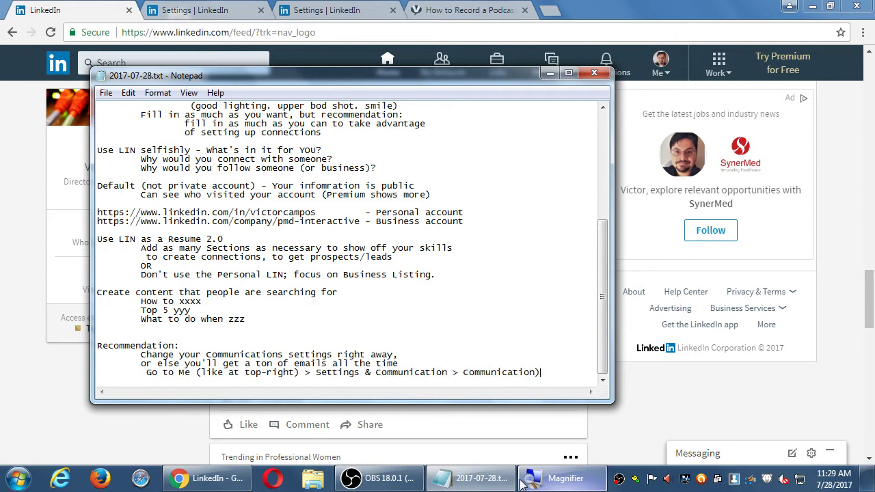
key(Return)
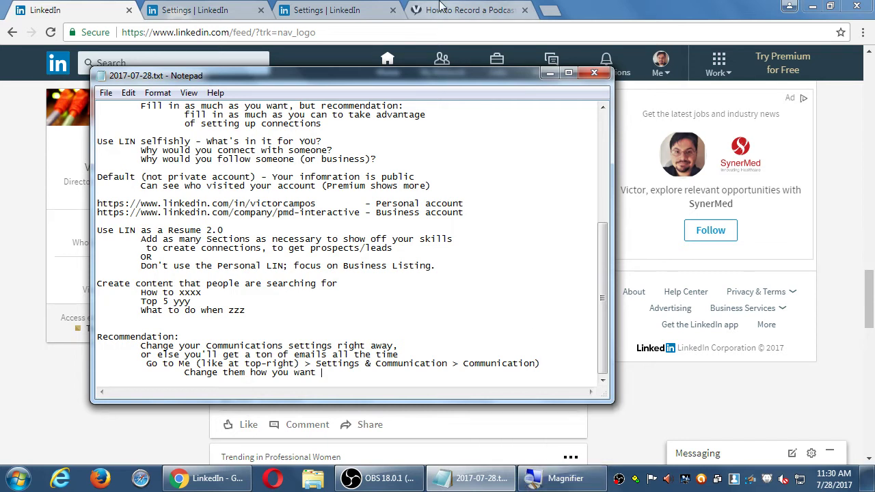
Step: Switch to Chrome, view the How to Record a Podcast article, and close its page
click(476, 6)
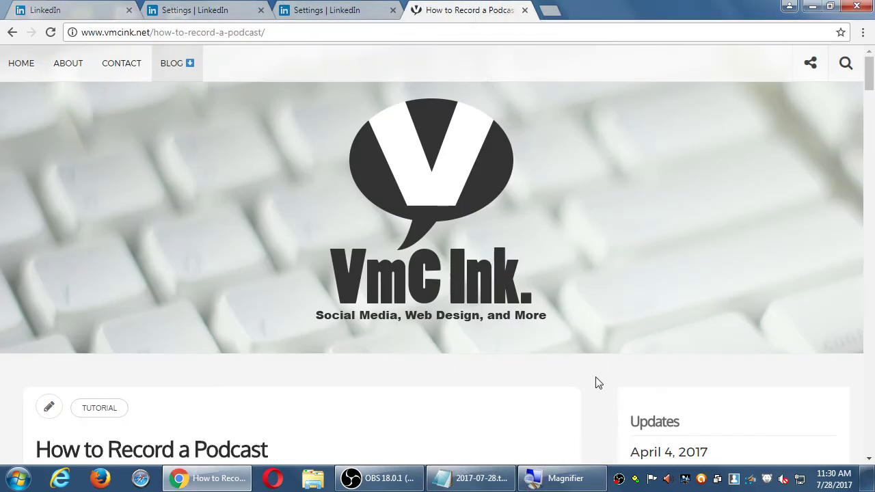
scroll(608, 341, down, 2)
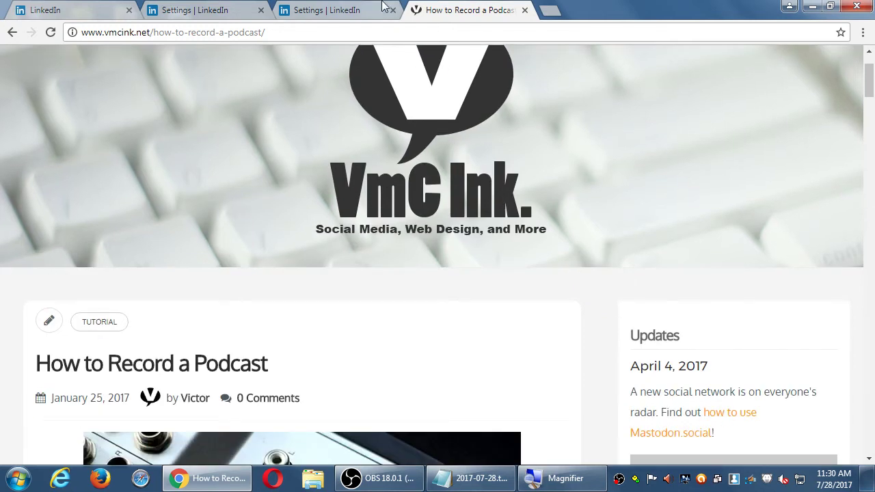
middle_click(418, 8)
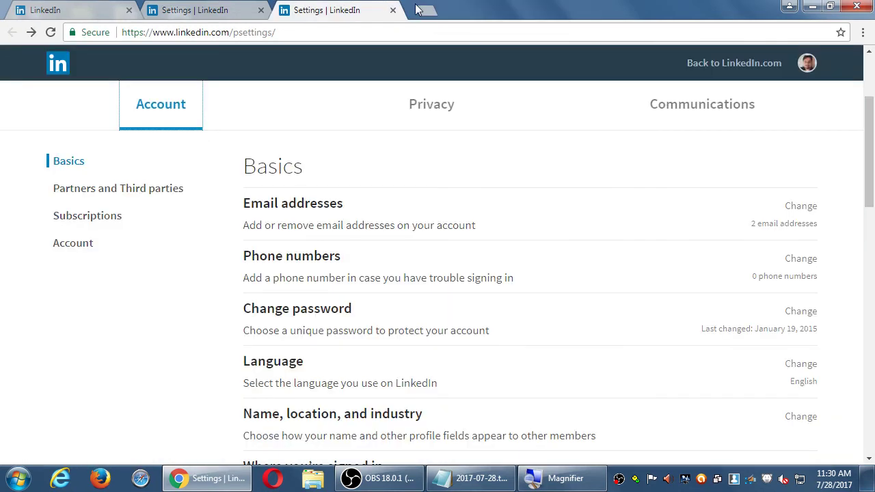
Step: View the Communications settings once more, return to the LinkedIn feed, and close both Settings pages
click(688, 117)
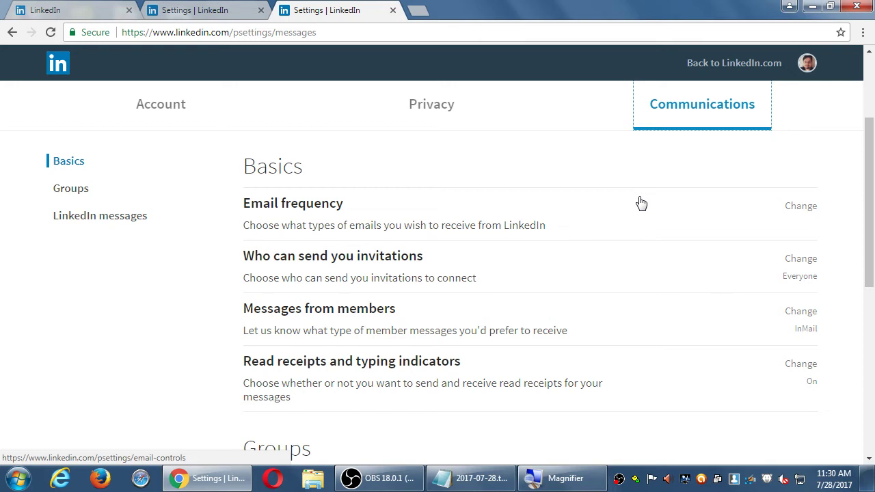
click(383, 485)
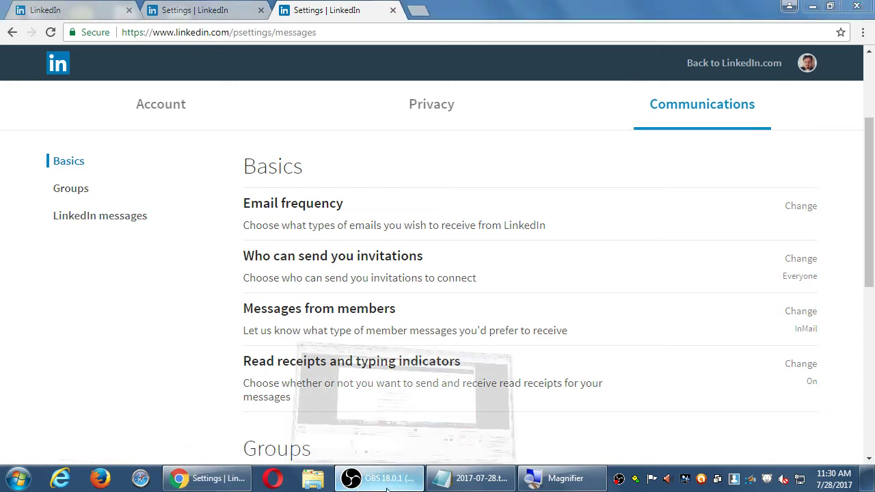
click(205, 478)
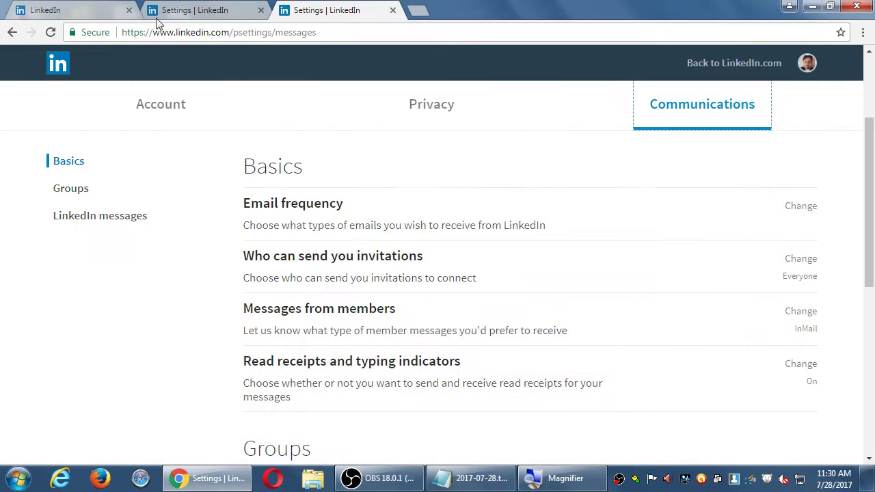
click(58, 9)
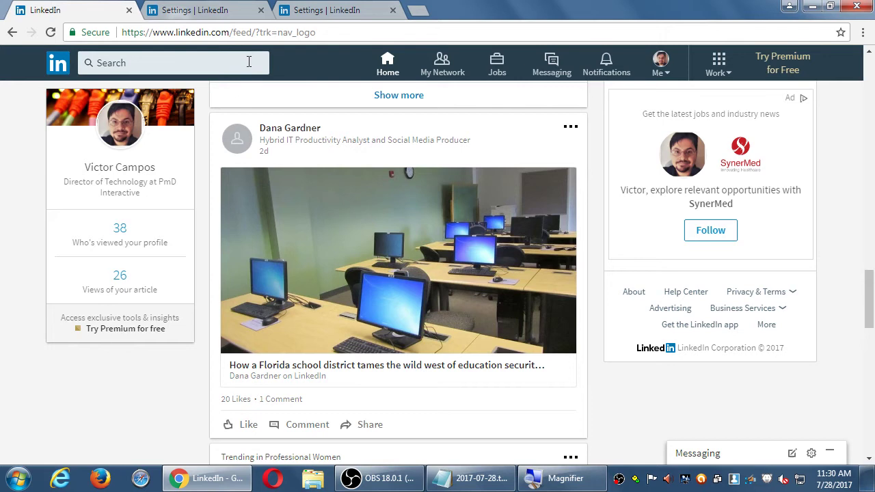
scroll(267, 123, up, 10)
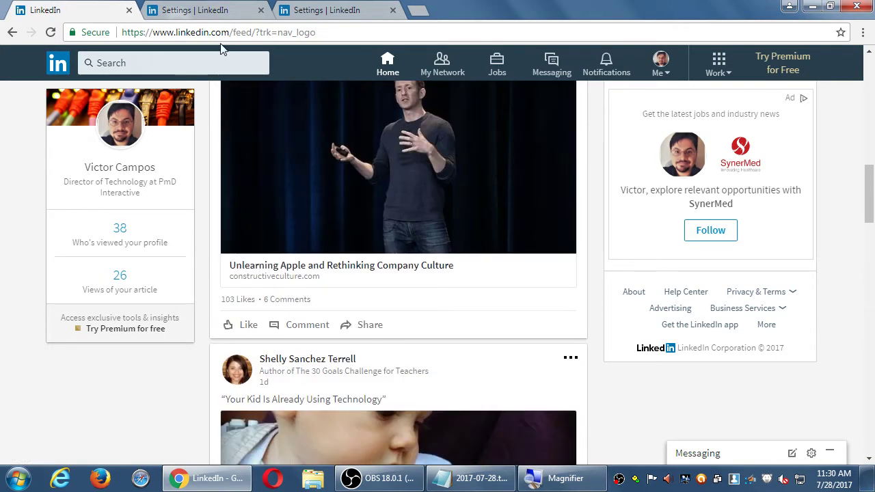
middle_click(198, 15)
middle_click(173, 14)
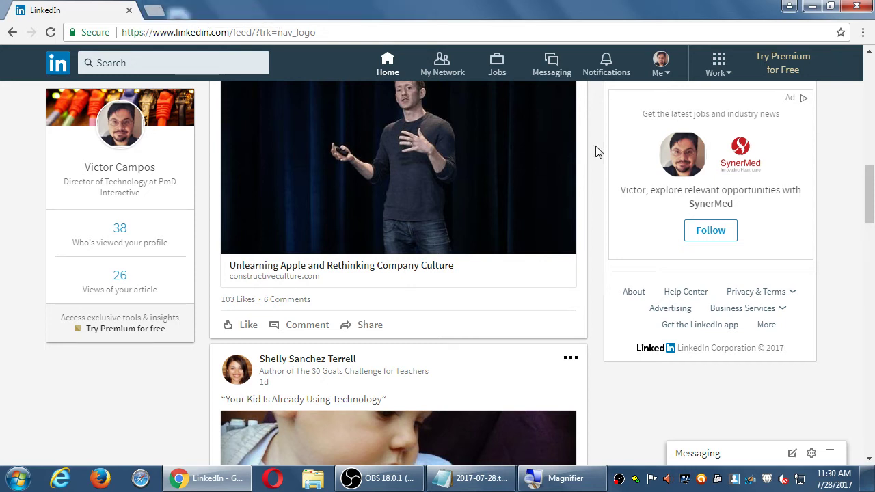
Step: Reload the home feed from its beginning, and visit the My Network and Jobs pages
scroll(596, 151, up, 10)
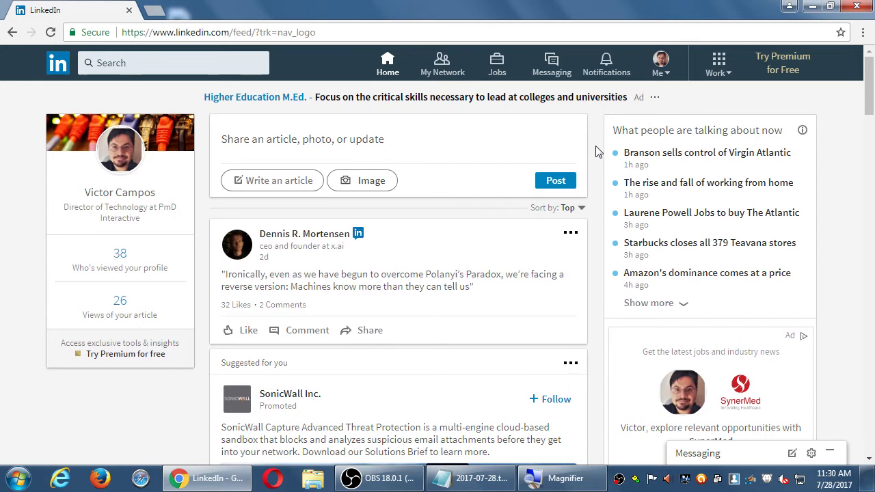
click(387, 64)
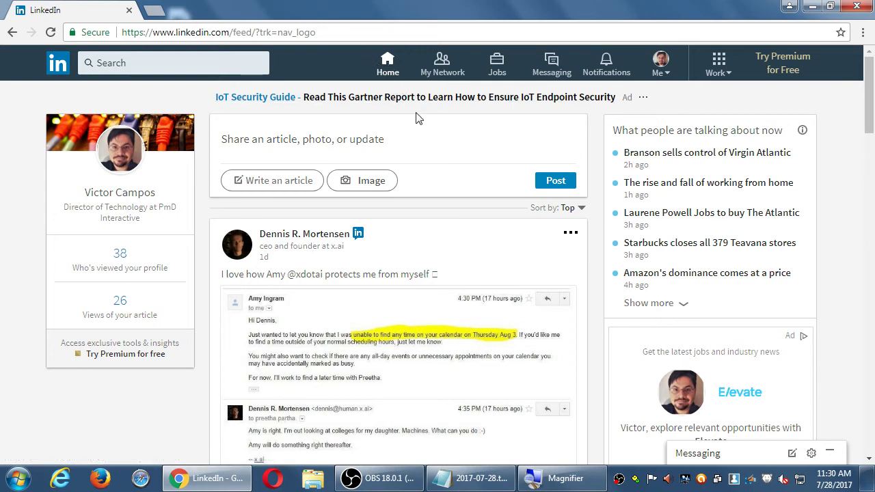
click(442, 74)
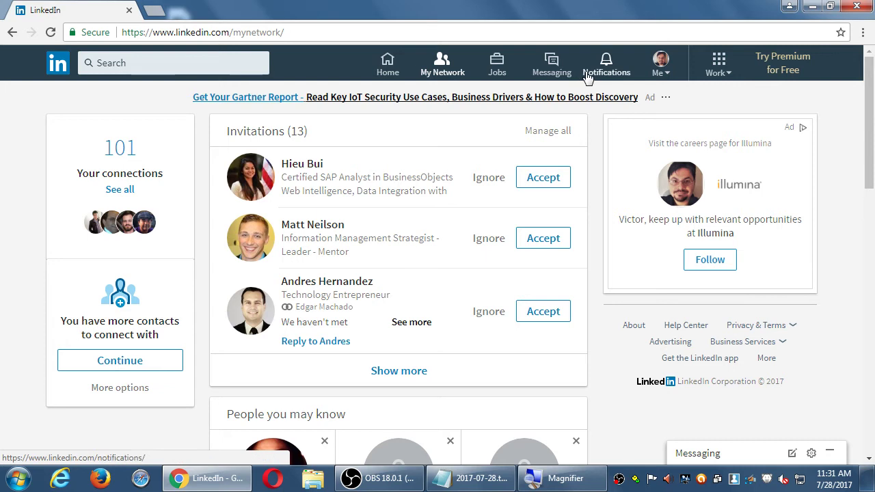
click(491, 87)
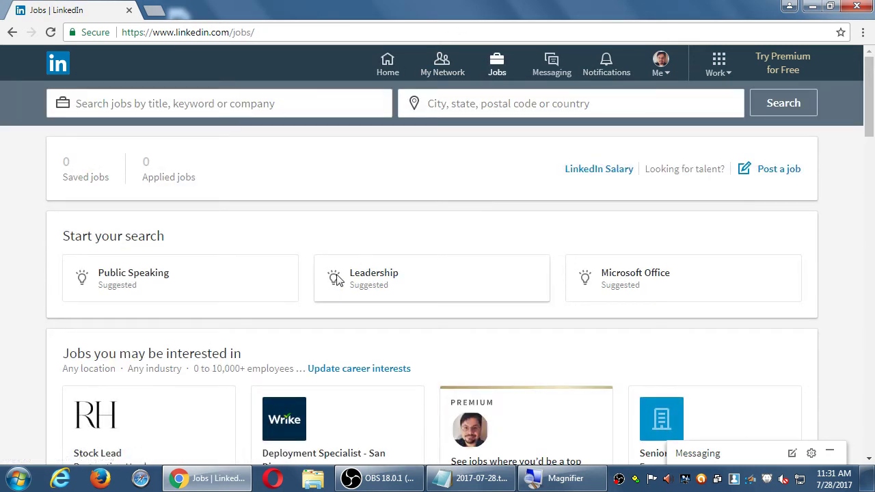
Step: Look over the Jobs page from top to bottom and return to the home feed
scroll(338, 276, down, 8)
scroll(338, 276, up, 8)
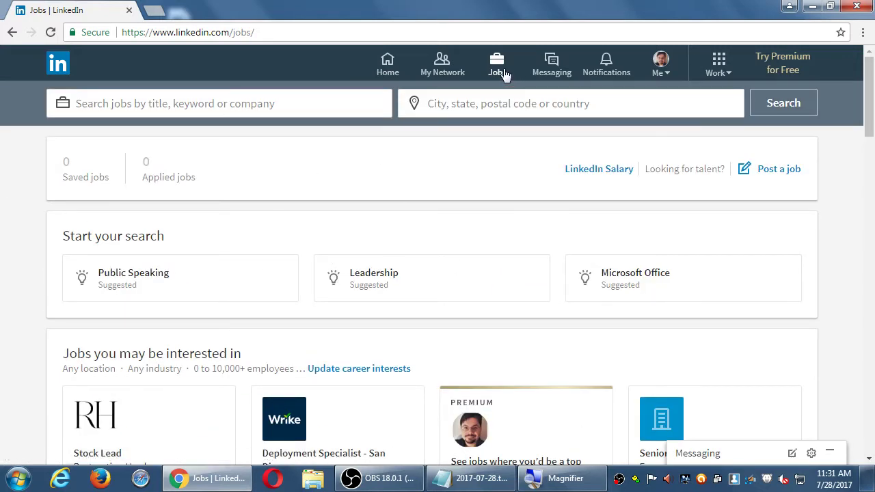
click(386, 67)
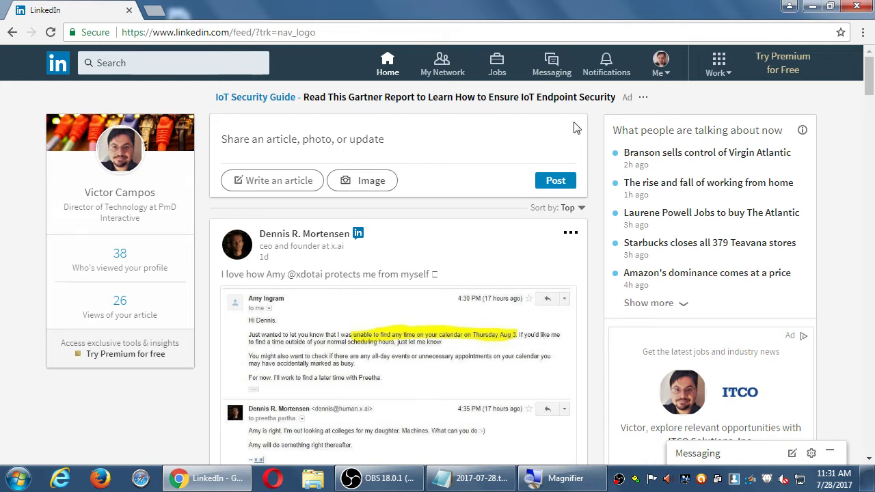
click(385, 65)
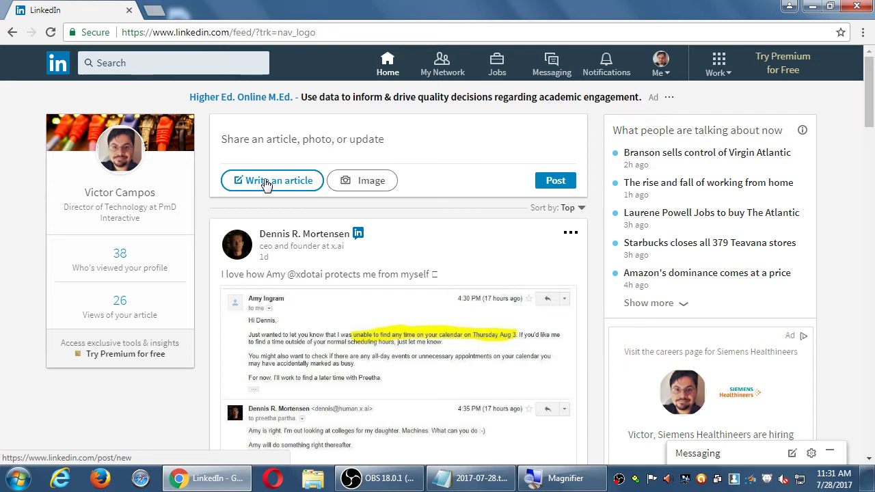
Step: Start a new post, replace its contents with "klads flasjdf kasj lkfsda lkfdsa jfdsa", and copy that text
click(355, 139)
text(;l kl;df)
key(alt+f)
key(l)
key(d)
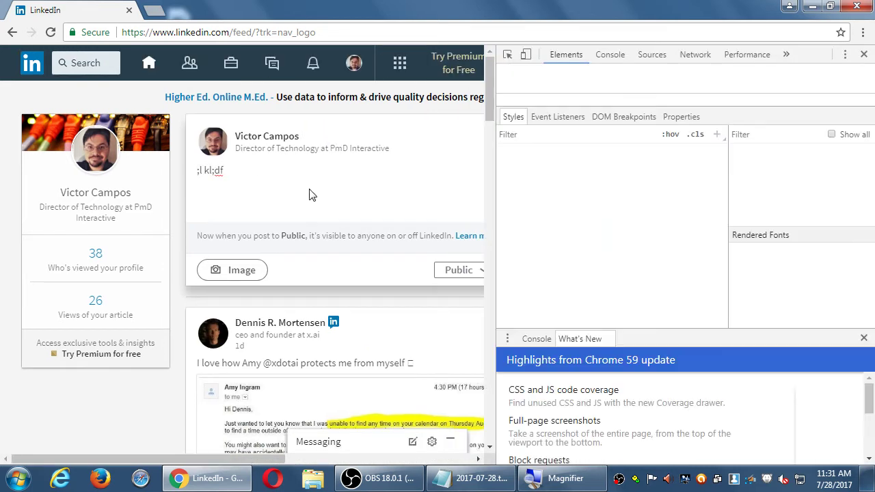
key(F12)
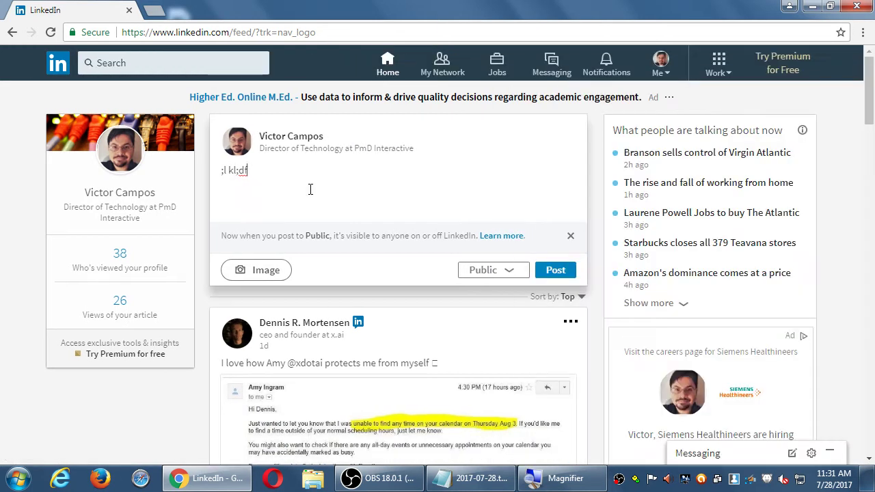
key(shift+Left)
key(shift+Left)
key(ctrl+a)
text(klads flasjdf kasj lkfsda lkfdsa jfdsa)
key(ctrl+a)
key(ctrl+c)
Step: Paste the copied placeholder text into the post repeatedly until it exceeds the maximum character limit
key(ctrl+v)
key(ctrl+v)
key(ctrl+v)
key(ctrl+v)
key(ctrl+v)
key(ctrl+v)
key(ctrl+v)
key(ctrl+v)
key(ctrl+v)
key(ctrl+v)
key(ctrl+v)
key(ctrl+v)
key(ctrl+v)
key(ctrl+v)
key(ctrl+v)
key(ctrl+v)
key(ctrl+v)
key(ctrl+v)
key(ctrl+v)
key(ctrl+v)
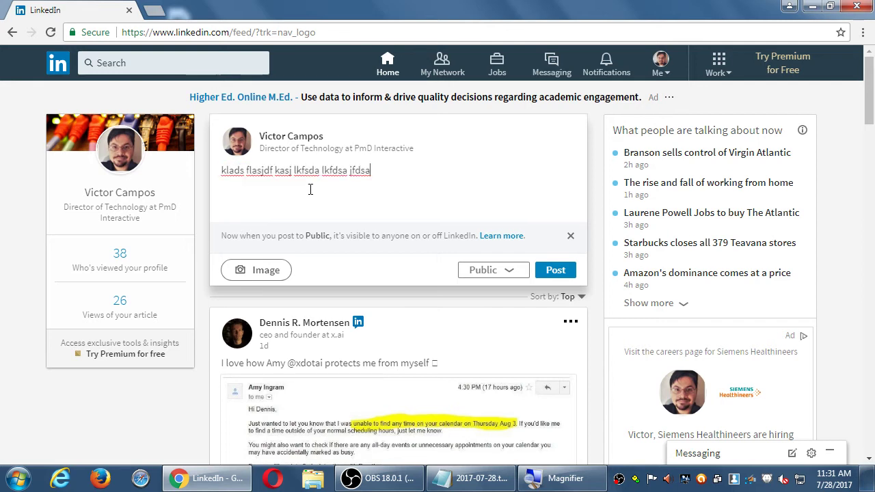
key(ctrl+v)
key(ctrl+a)
key(ctrl+v)
key(ctrl+v)
key(ctrl+v)
key(ctrl+v)
key(ctrl+v)
key(ctrl+v)
key(ctrl+v)
key(ctrl+v)
key(ctrl+v)
key(ctrl+v)
key(ctrl+v)
key(ctrl+v)
key(ctrl+v)
key(ctrl+v)
key(ctrl+v)
key(ctrl+v)
key(ctrl+v)
key(ctrl+v)
key(ctrl+v)
key(ctrl+v)
key(ctrl+v)
key(ctrl+v)
key(ctrl+v)
key(ctrl+v)
key(ctrl+v)
key(ctrl+v)
key(ctrl+v)
key(ctrl+v)
key(ctrl+v)
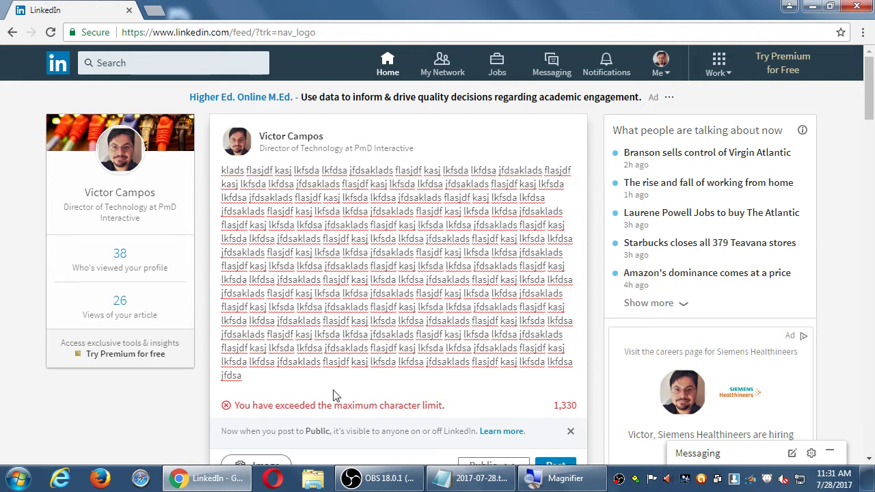
Step: Clear all of the post's text and collapse the post composer without publishing
key(ctrl+a)
key(BackSpace)
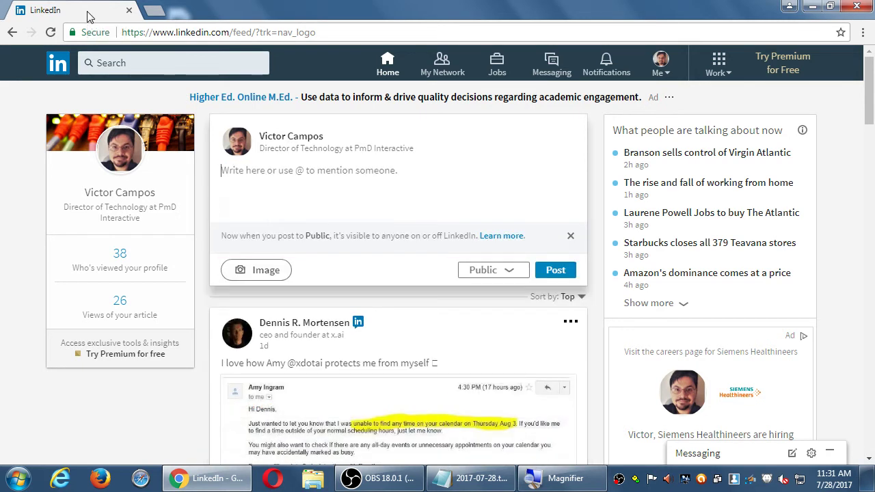
click(595, 172)
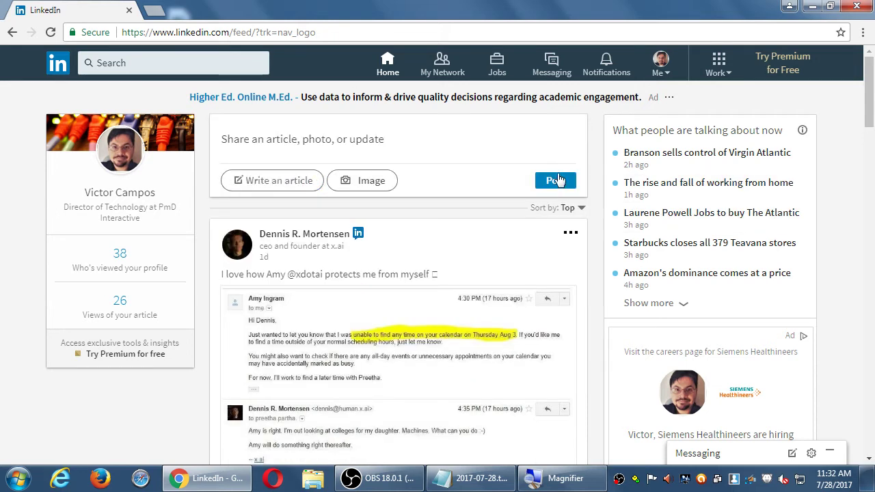
Step: Start a new article draft and place the cursor in its body below the headline
click(260, 188)
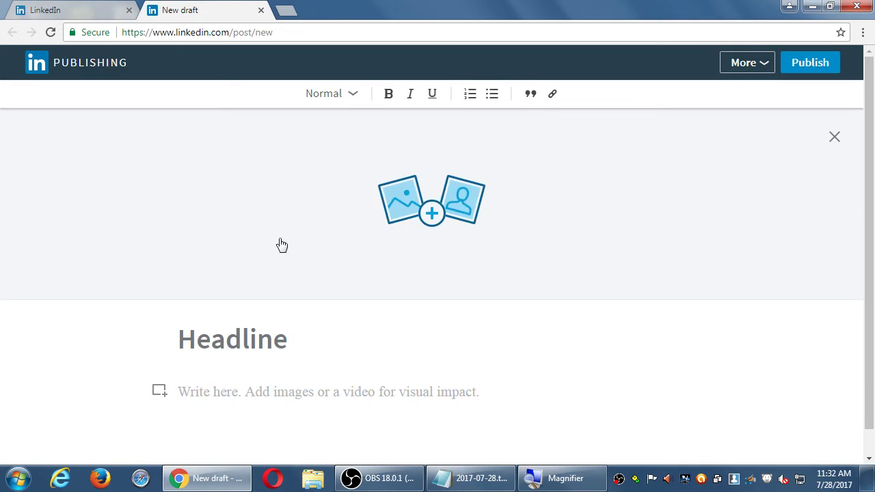
scroll(276, 236, up, 1)
click(236, 340)
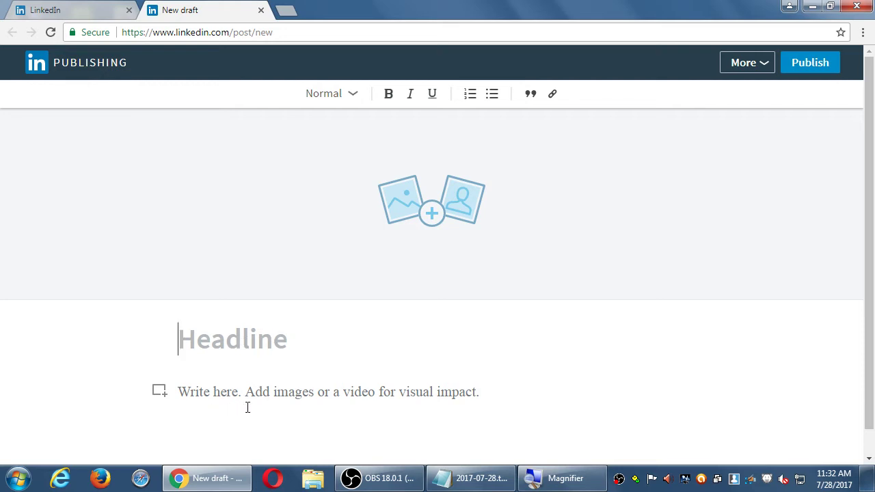
click(424, 403)
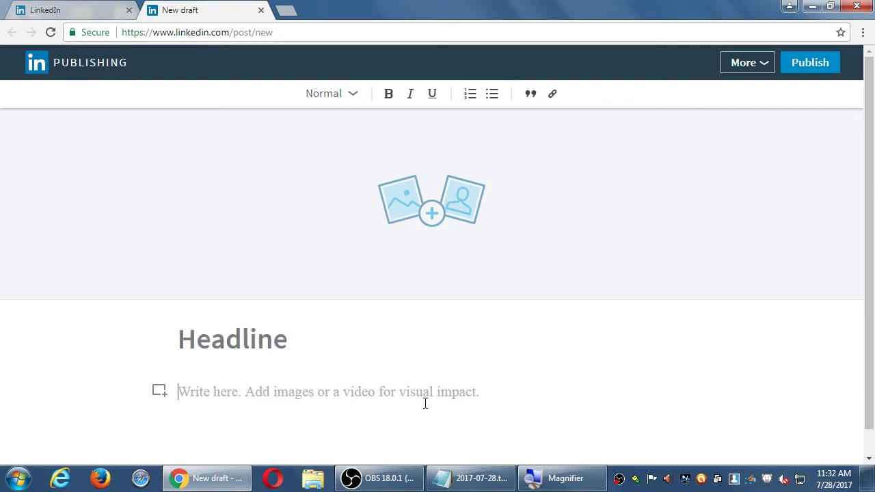
Step: Fill the article body with many pasted copies of "klads flasjdf kasj lkfsda lkfdsa jfdsa" and view the long text
text(klads flasjdf kasj lkfsda lkfdsa jfdsa)
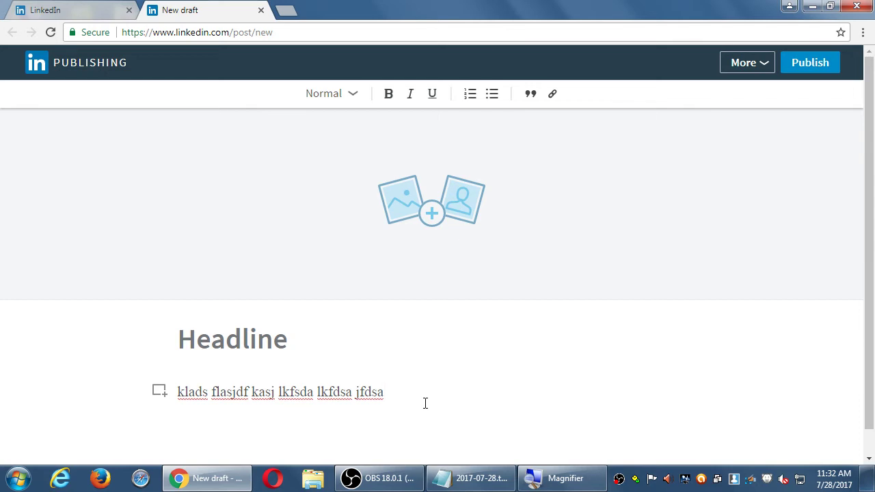
key(ctrl+v)
key(ctrl+v)
key(ctrl+v)
key(ctrl+v)
key(ctrl+v)
key(ctrl+v)
key(ctrl+v)
key(ctrl+v)
key(ctrl+a)
click(426, 403)
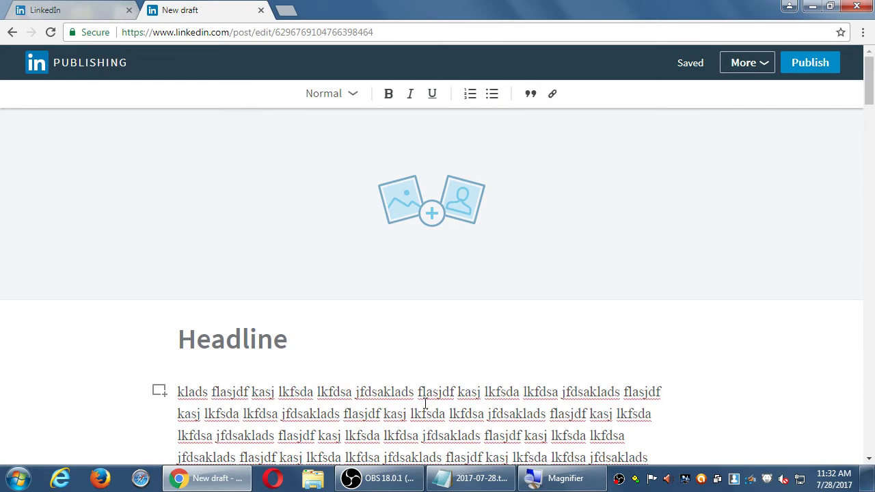
key(ctrl+v)
key(ctrl+v)
key(ctrl+v)
key(ctrl+v)
key(ctrl+v)
key(ctrl+v)
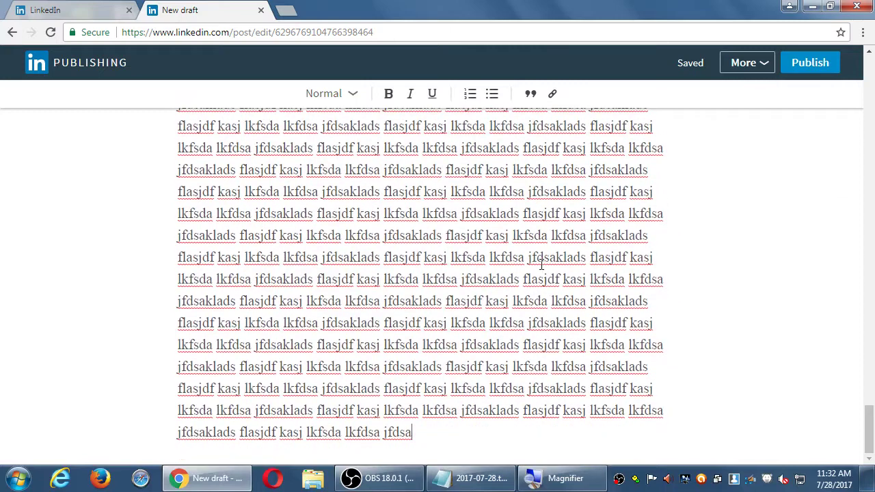
scroll(541, 265, up, 20)
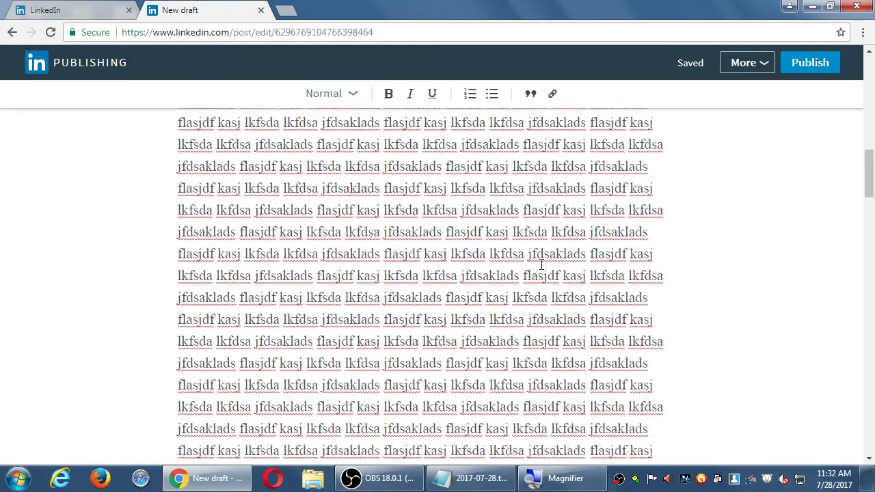
Step: Replace the article's entire body with the words "Some text"
key(ctrl+a)
key(BackSpace)
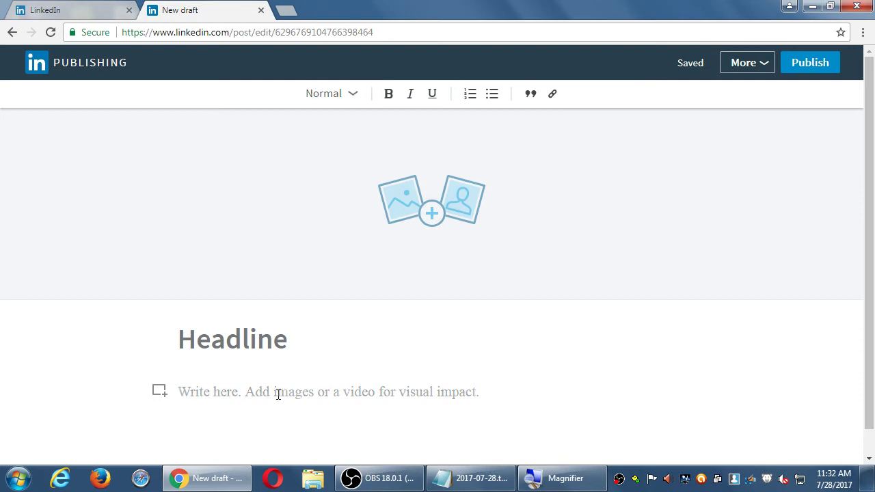
text(Some tes)
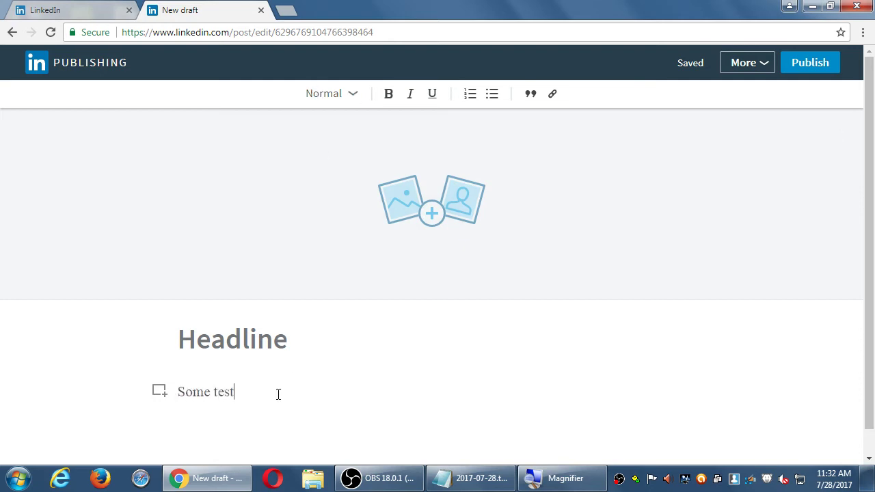
text(t)
key(ctrl+v)
key(ctrl+z)
Step: Select "Some text", show the available paragraph styles, and try bold formatting on and off
key(ctrl+a)
click(351, 93)
click(348, 94)
click(347, 94)
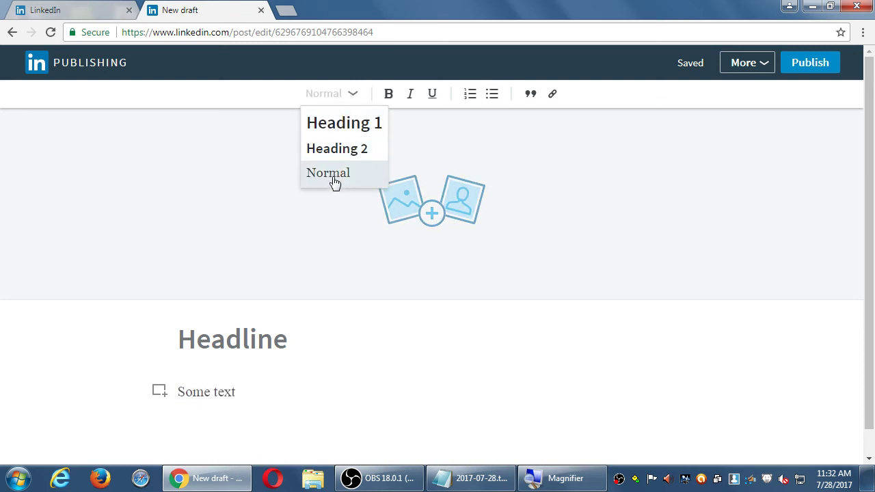
click(312, 113)
click(387, 95)
click(387, 96)
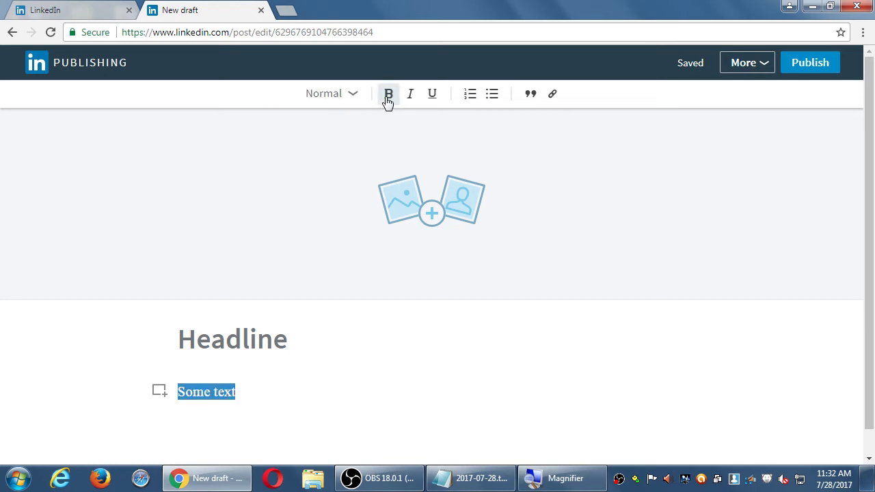
Step: Try a bulleted list on "Some text", then show the link entry and dismiss it without a URL
click(493, 95)
click(493, 95)
click(551, 96)
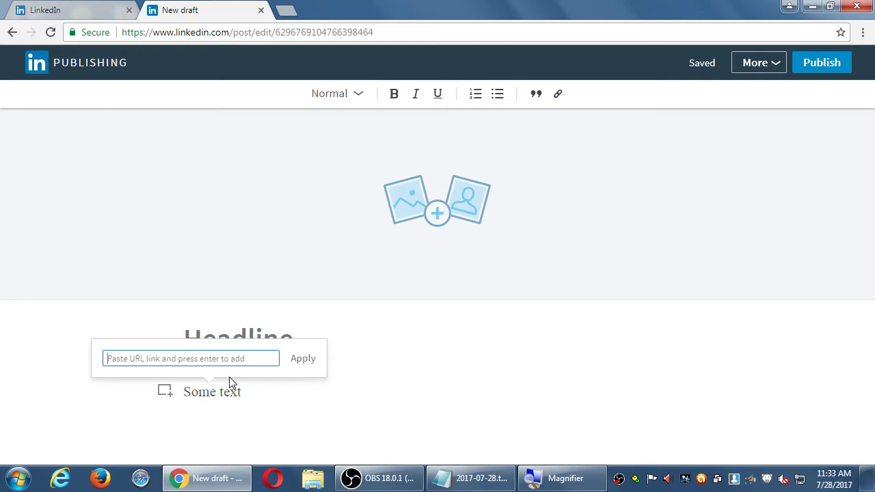
click(334, 384)
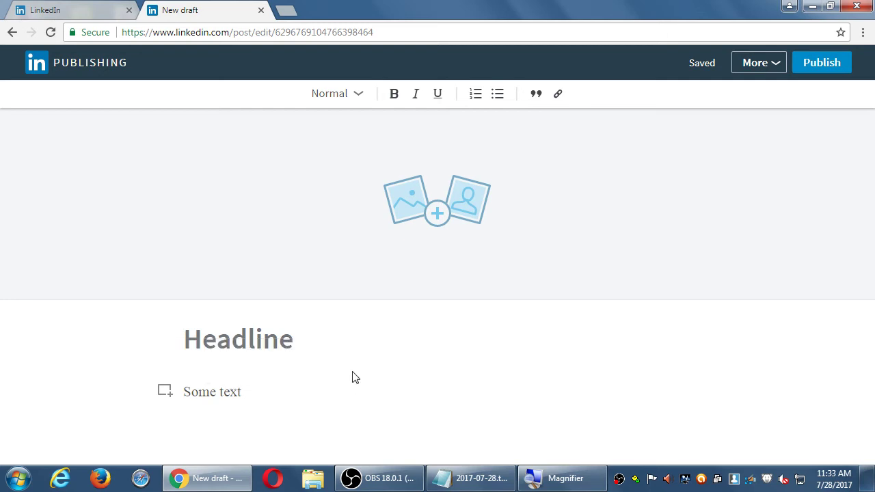
Step: Insert a code snippet below "Some text" containing console.log("help!");
key(Return)
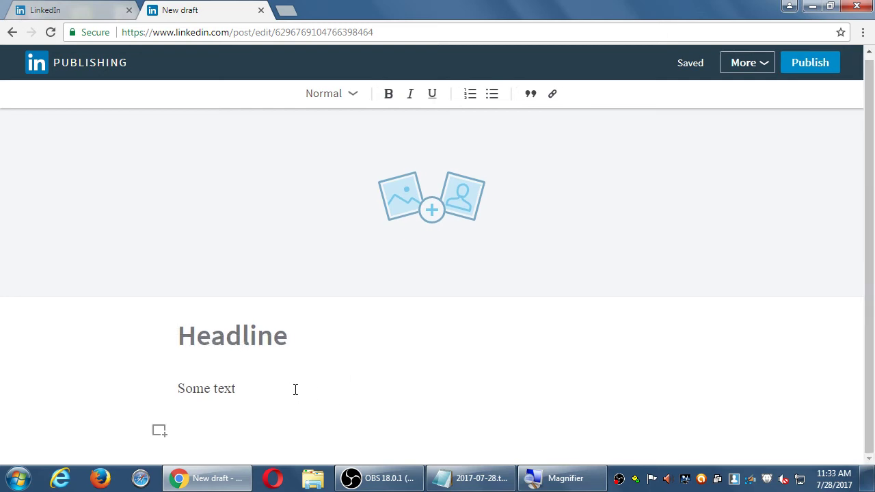
click(158, 434)
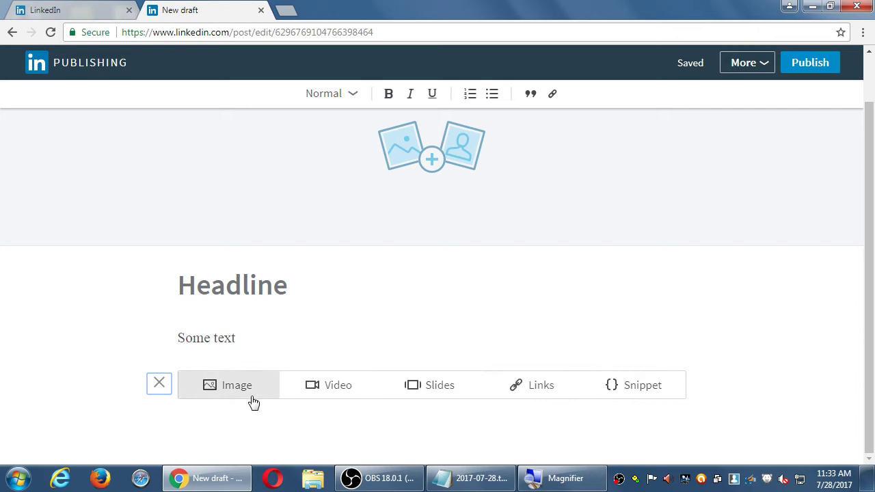
click(649, 395)
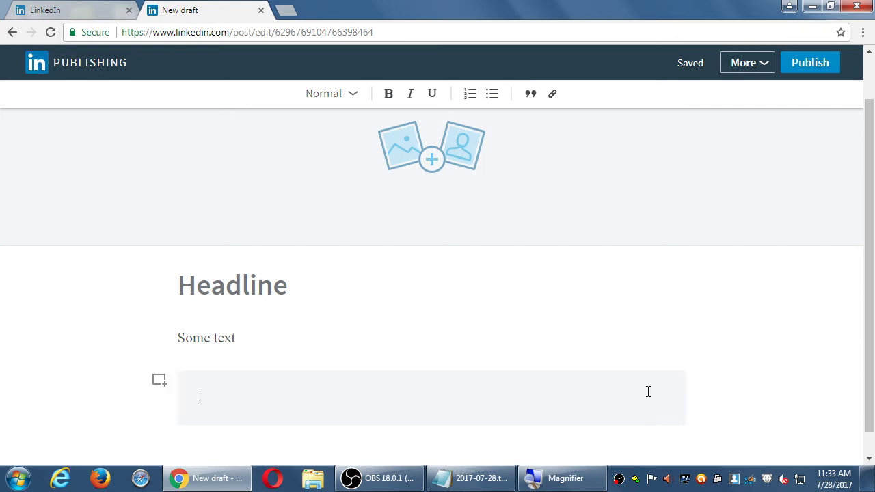
text(cos)
text(sole.log("help!");)
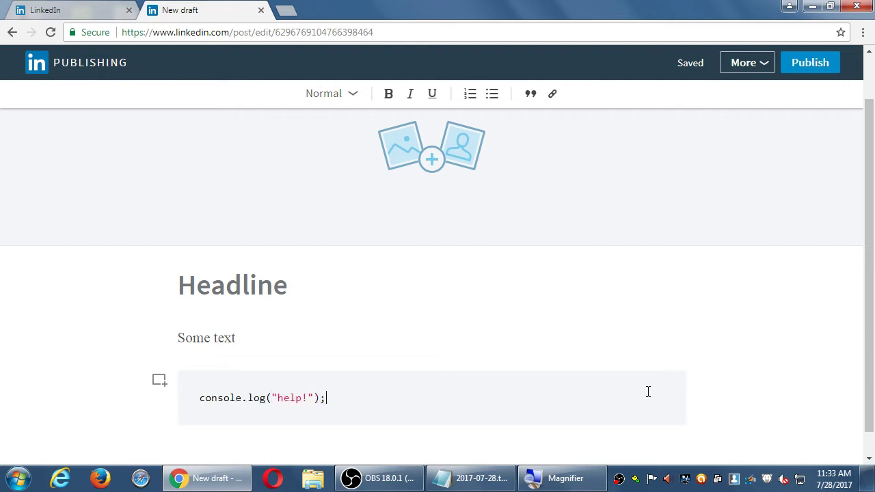
Step: Delete the code snippet and the text above it so the article body is empty
click(572, 349)
scroll(547, 356, down, 1)
click(413, 381)
key(ctrl+a)
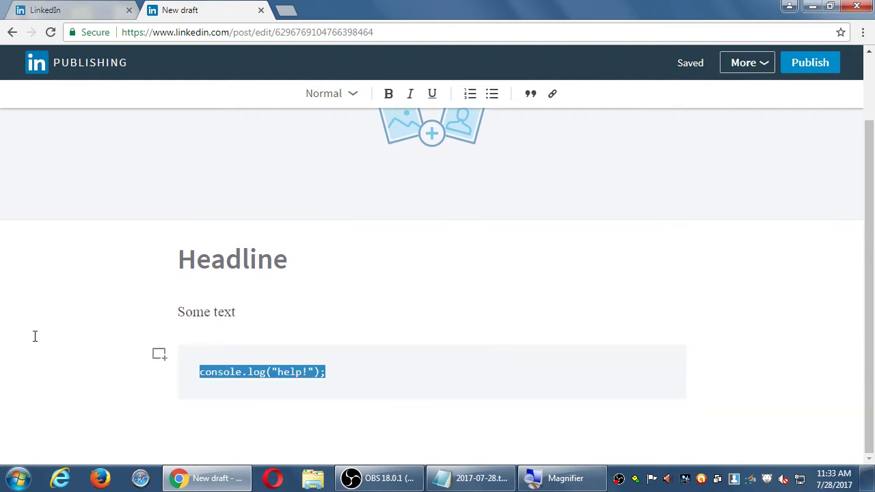
key(BackSpace)
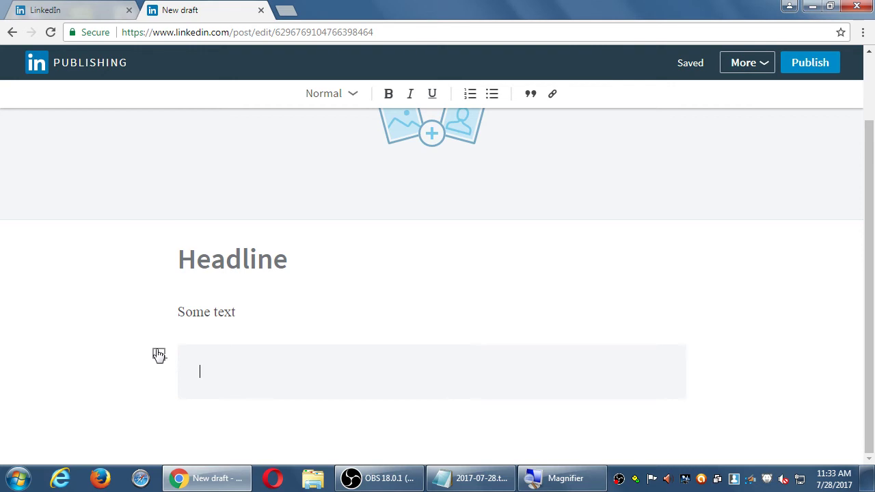
key(BackSpace)
key(BackSpace)
key(BackSpace)
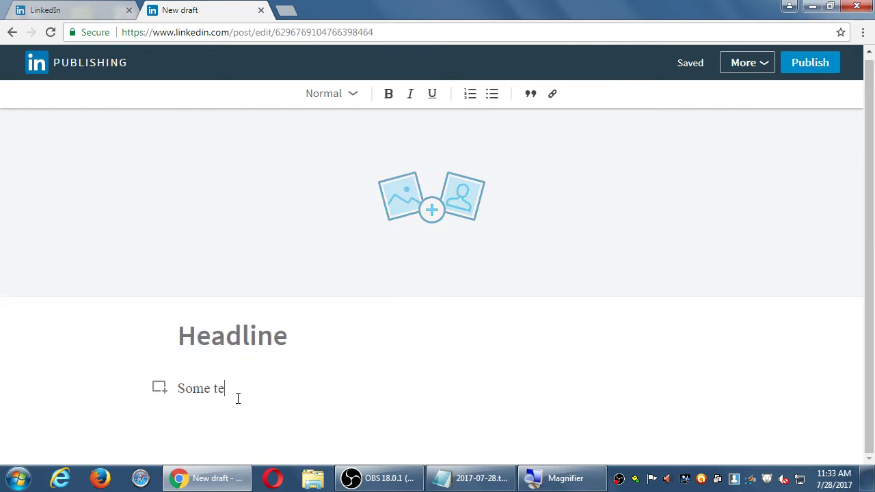
drag(240, 400, 135, 387)
key(BackSpace)
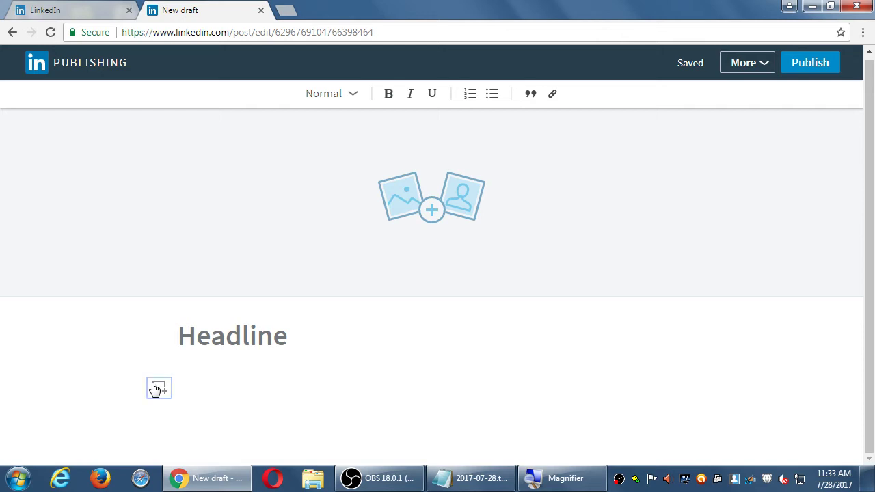
Step: Insert a new code snippet in the empty article body and enter "jlkjlkjlkjlkkljkjljkljj j jk jkj jk" in it
click(155, 389)
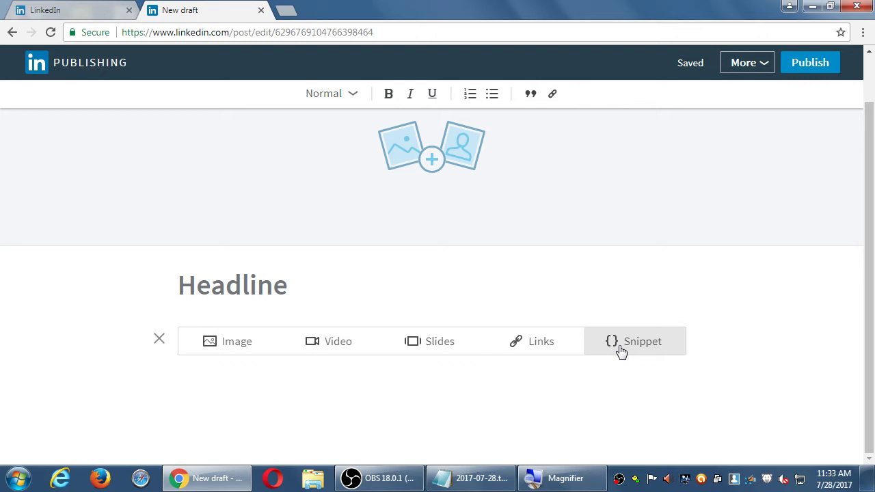
click(621, 349)
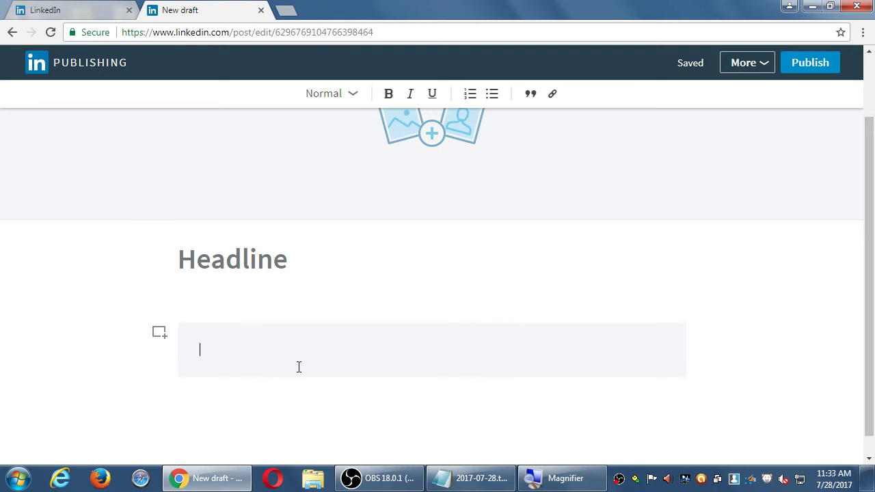
text(jlkjlkjlkjlkkljkjljkljj j  jk jkj  jk)
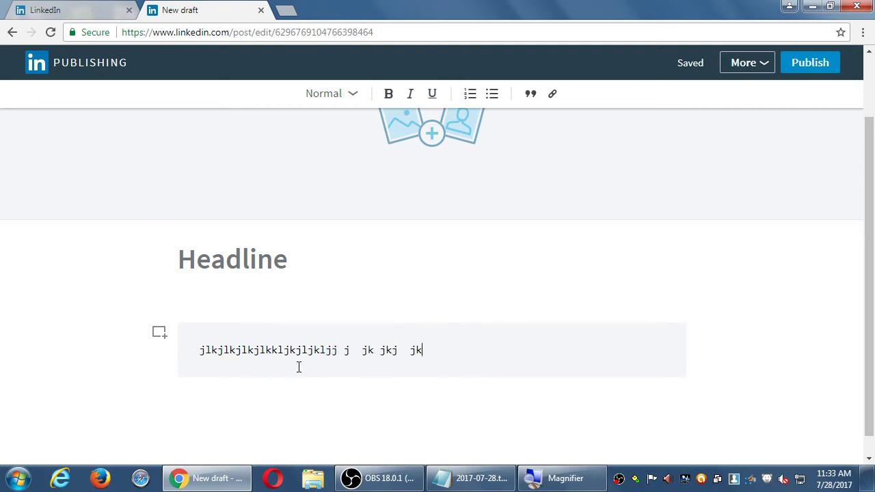
Step: Cut all of the placeholder text out of the code snippet
drag(435, 351, 186, 348)
right_click(252, 350)
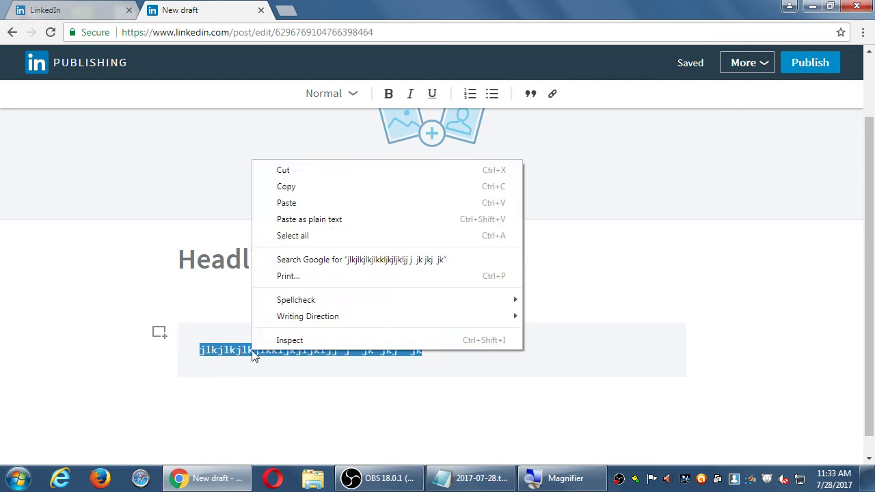
click(299, 173)
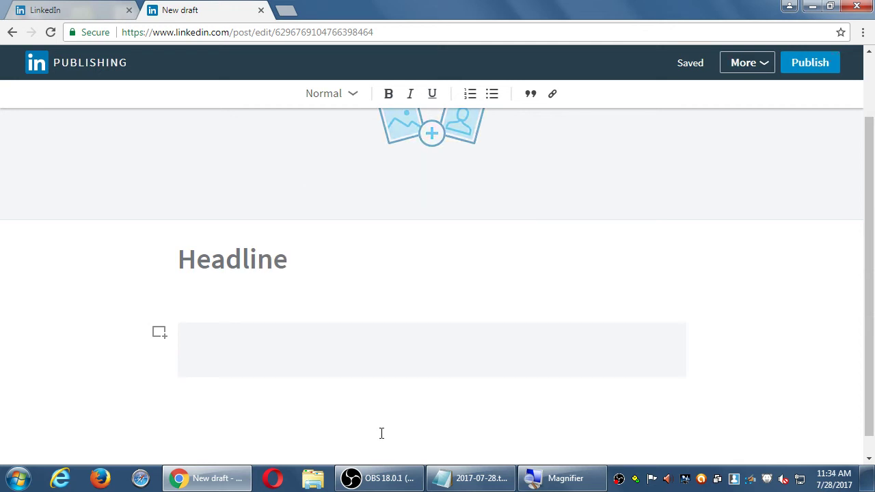
Step: Delete the empty code snippet from the article body, and open and dismiss the video link block
key(BackSpace)
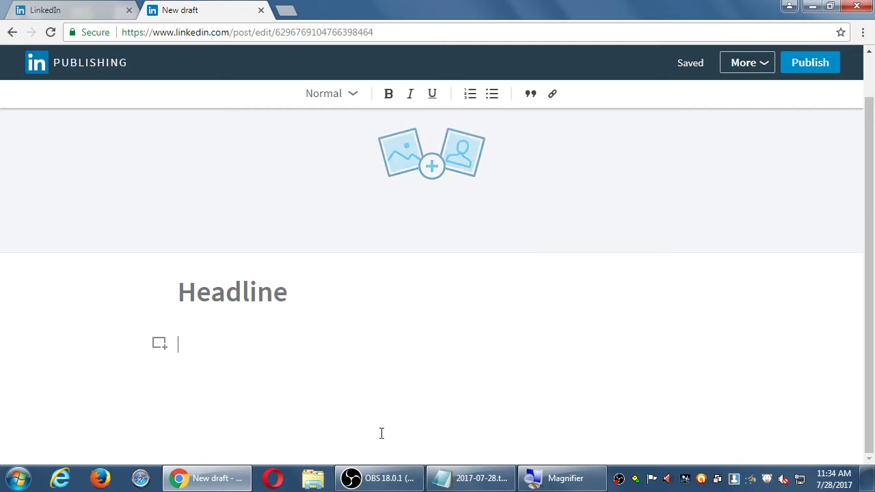
click(159, 342)
click(325, 324)
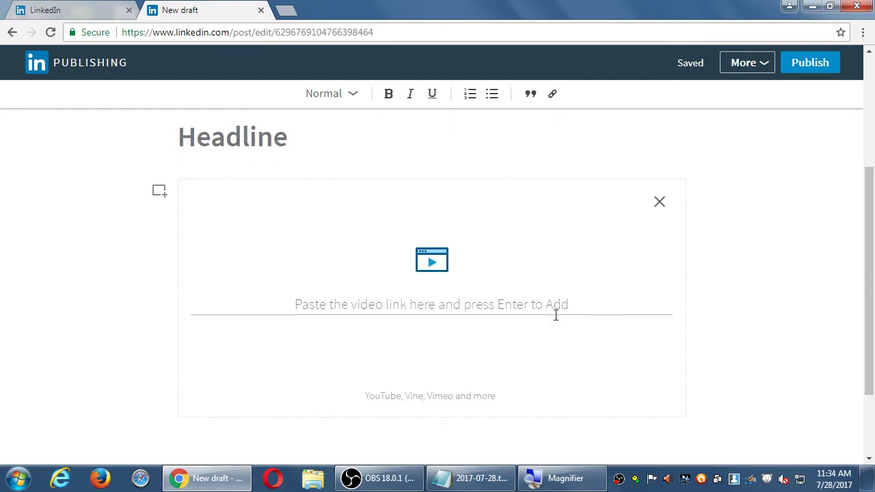
scroll(382, 403, down, 1)
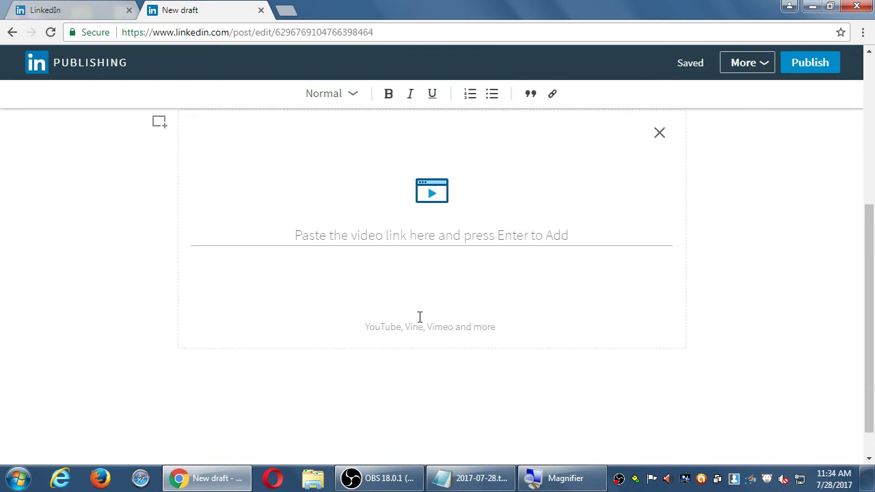
scroll(536, 337, up, 2)
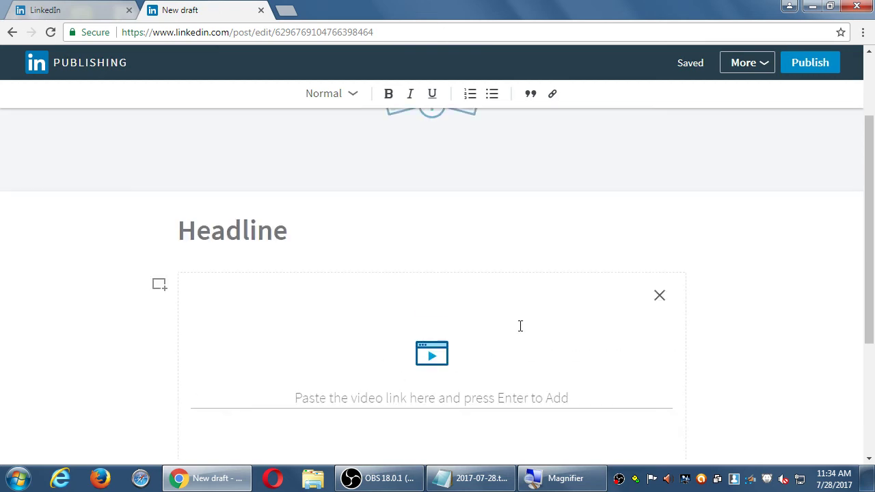
click(658, 296)
Step: Open the image upload block in the article body and dismiss it without adding an image
click(167, 388)
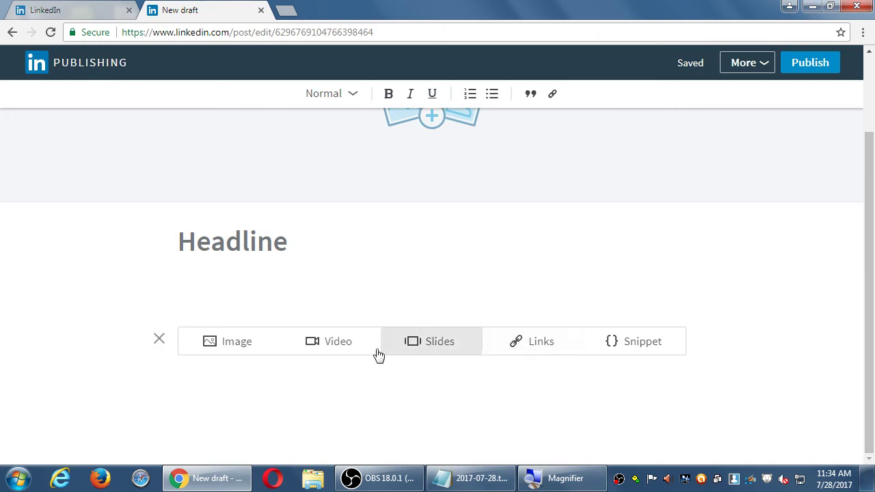
click(246, 348)
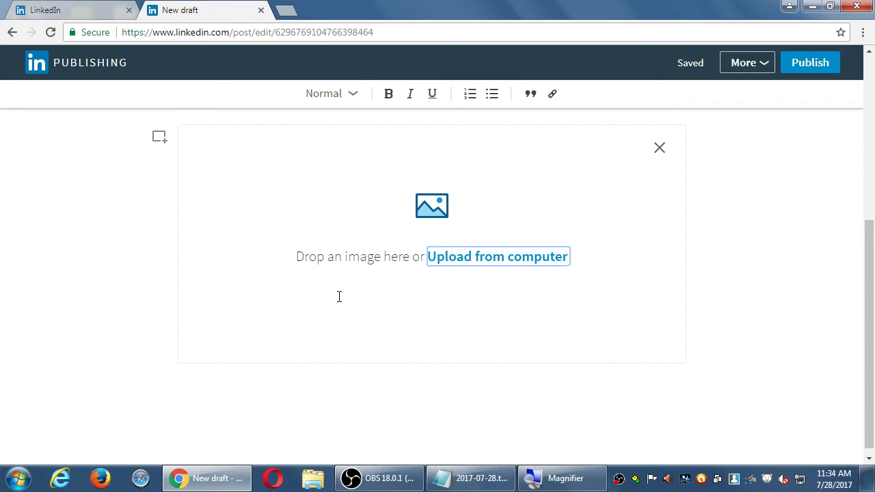
click(660, 149)
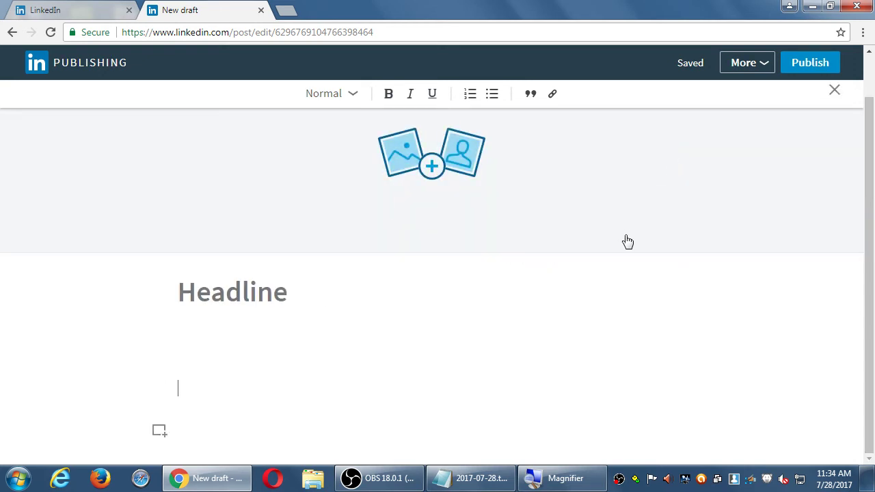
Step: Review the draft's additional options, such as Drafts, Articles and Share Draft, and point out the draft's web address
click(750, 63)
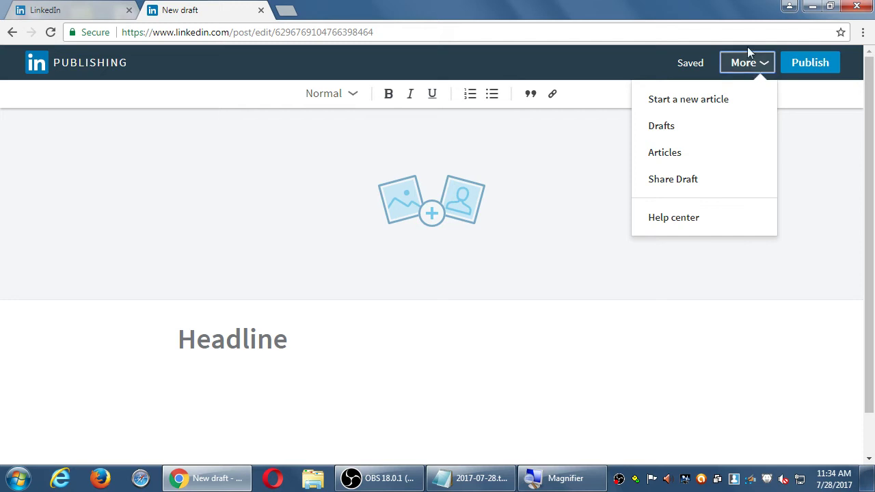
click(796, 108)
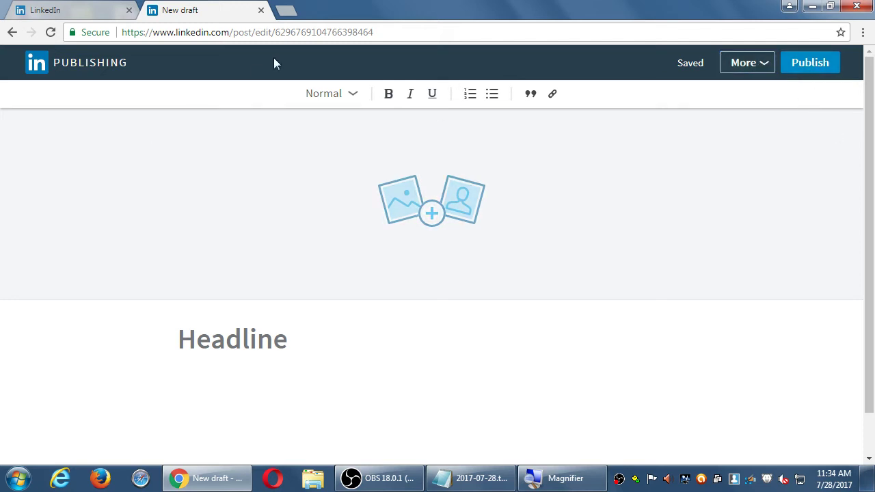
click(290, 34)
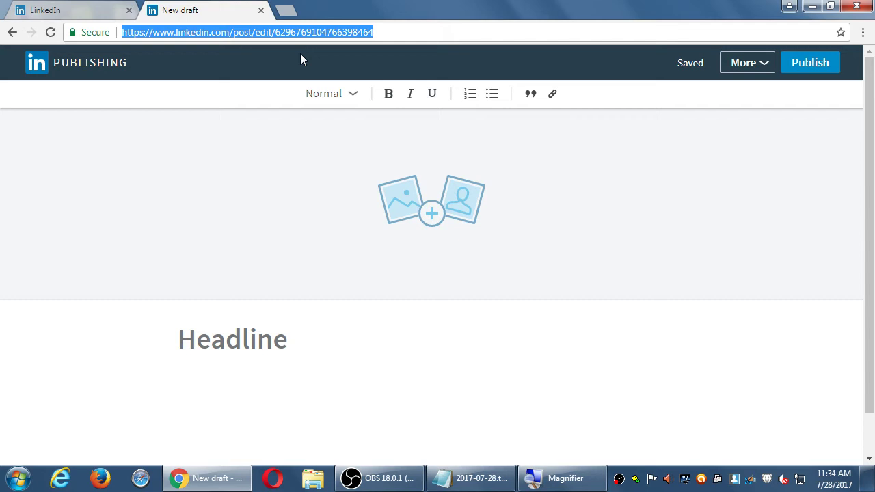
click(297, 32)
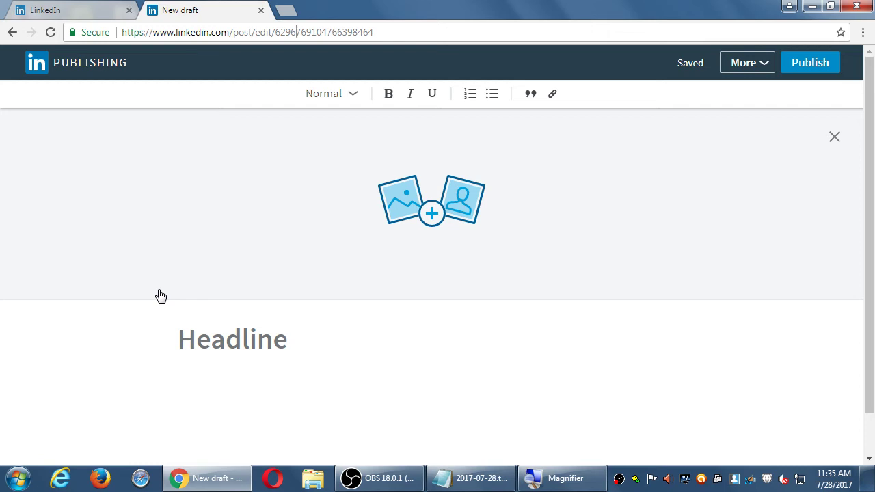
click(743, 66)
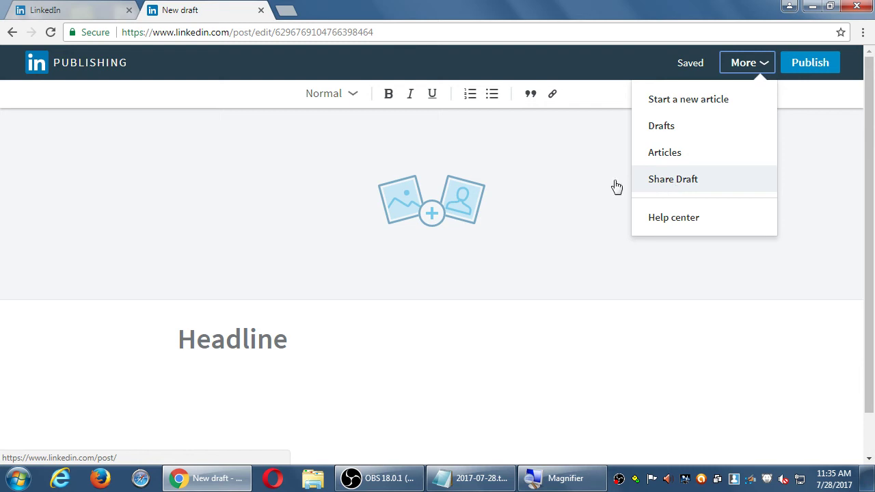
click(200, 104)
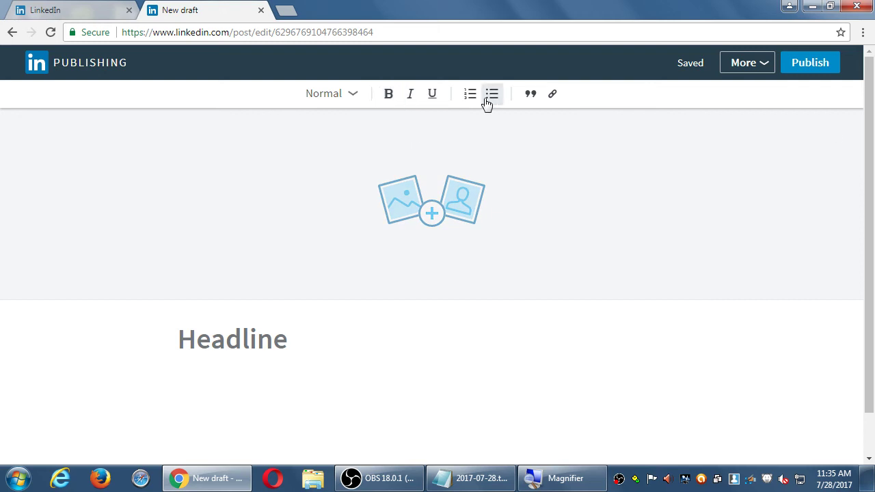
Step: Open the short-post composer on the LinkedIn home feed to compare it with the article draft, and return to the draft
click(72, 9)
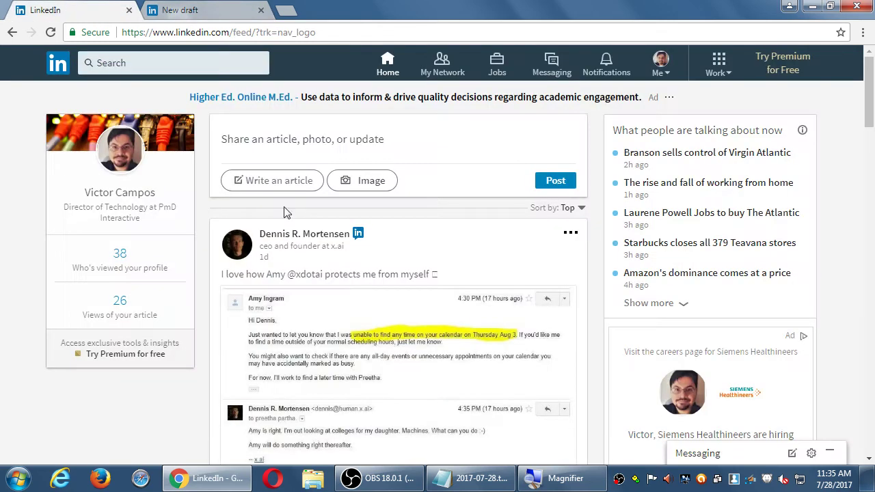
click(366, 149)
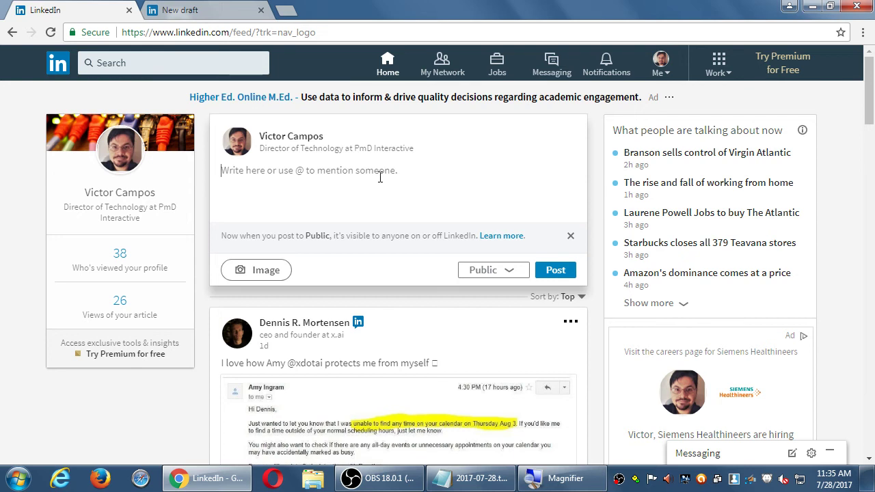
click(214, 11)
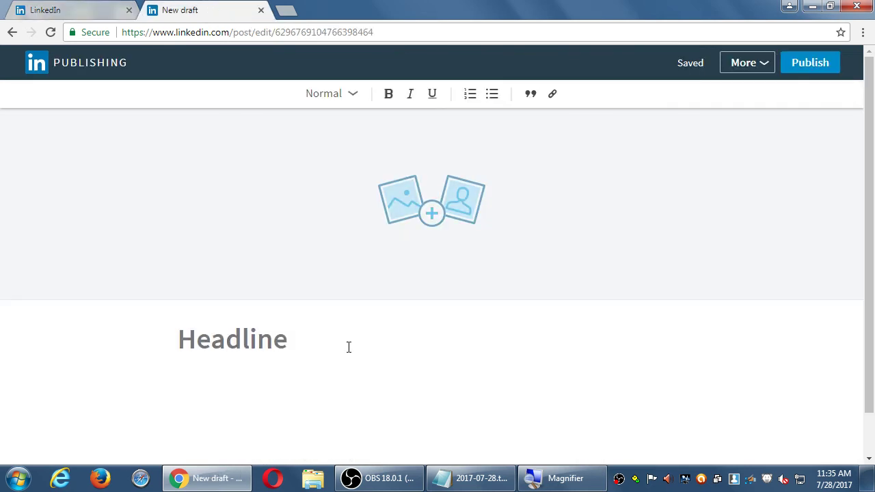
Step: Try Penguins.jpg as the article's cover image in both layout options and remove it
click(435, 216)
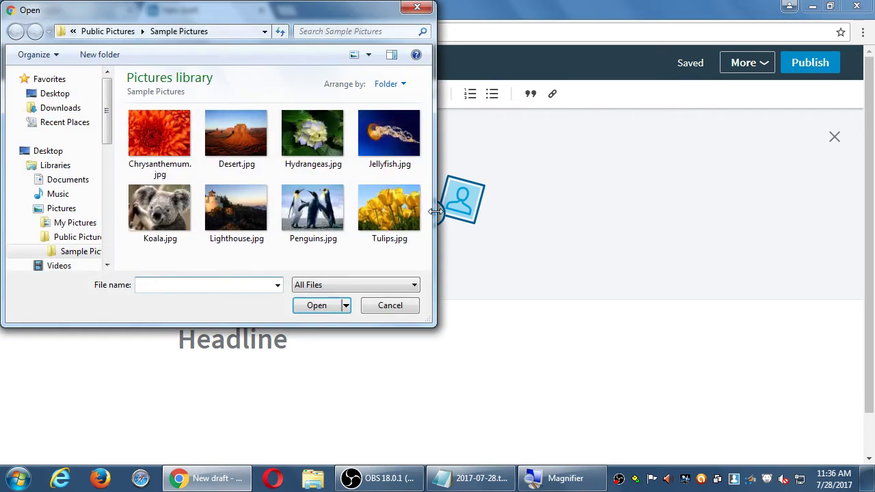
double_click(320, 216)
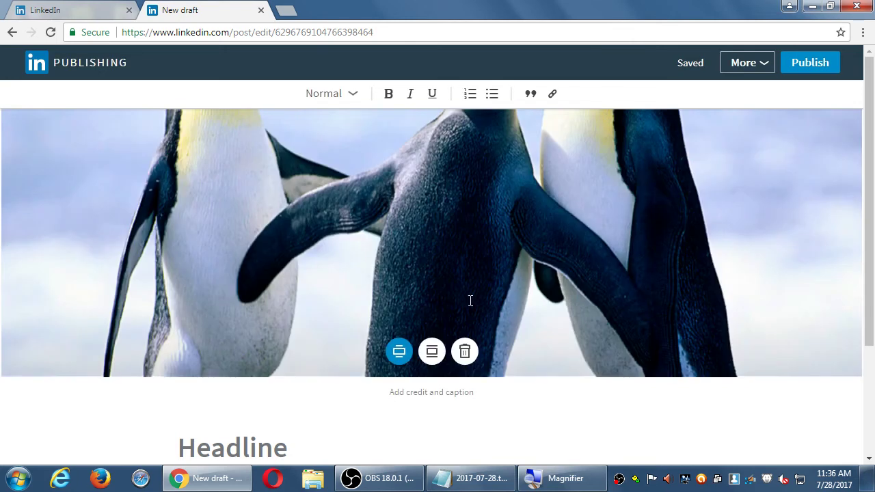
click(431, 351)
click(399, 356)
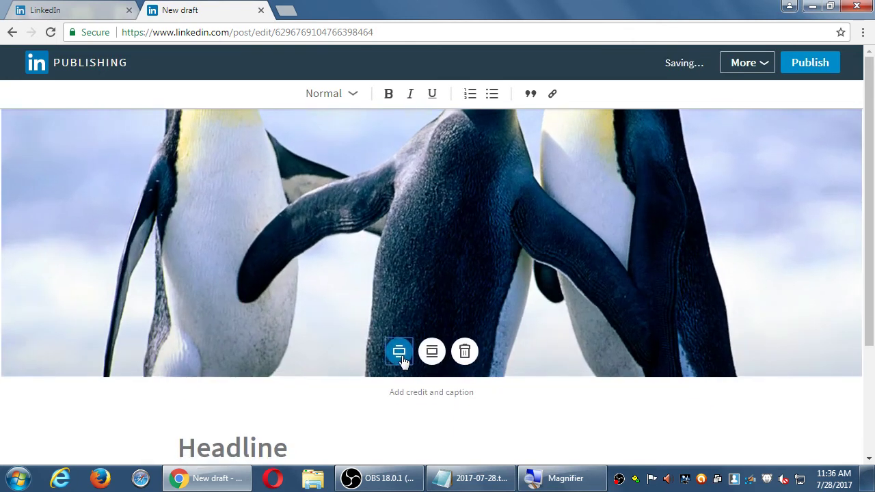
click(464, 356)
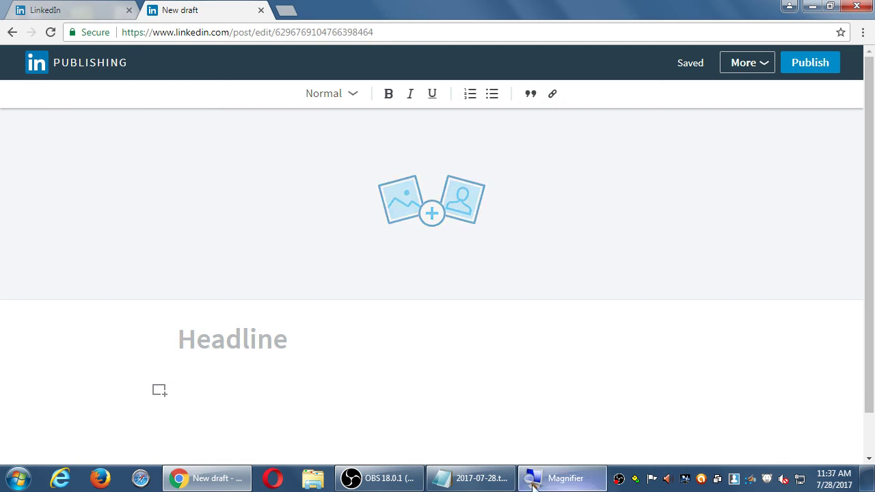
Step: Switch to the 2017-07-28.txt notes in Notepad and examine, magnified, the "Create content that people are searching for" title ideas
click(500, 487)
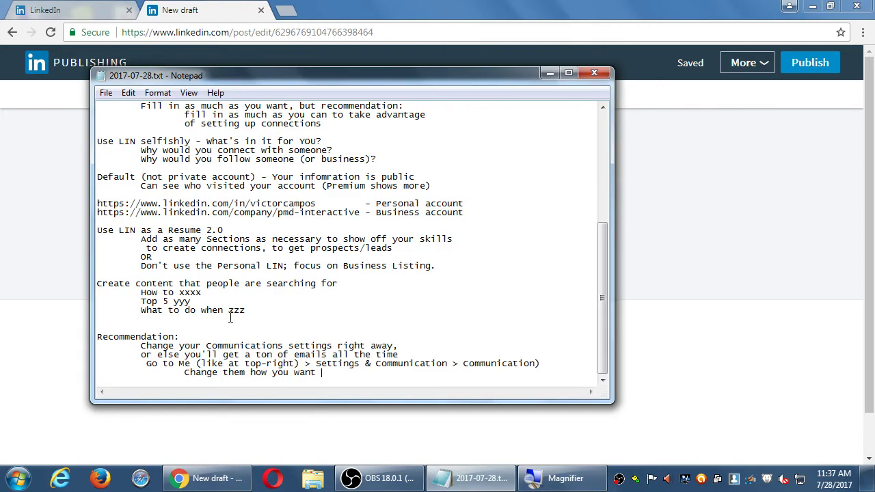
key(super+plus)
drag(75, 270, 175, 253)
drag(74, 289, 262, 305)
click(256, 306)
click(266, 299)
drag(85, 288, 247, 315)
click(247, 315)
drag(98, 306, 250, 306)
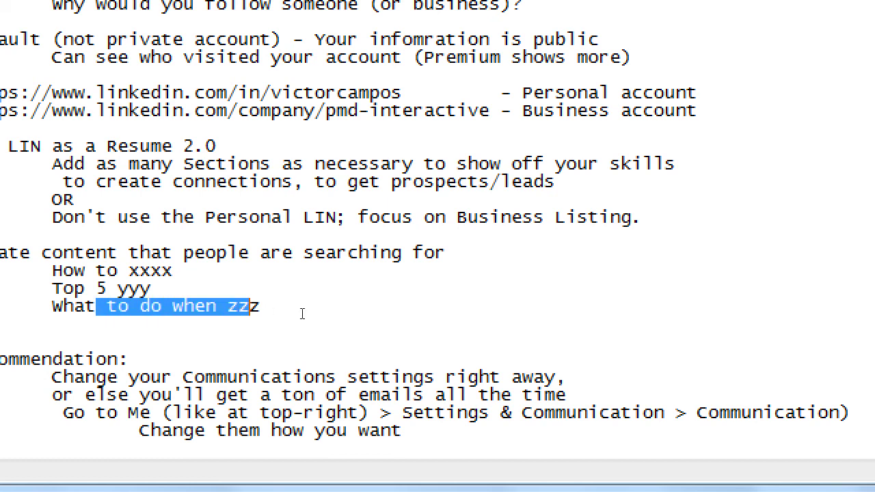
click(298, 313)
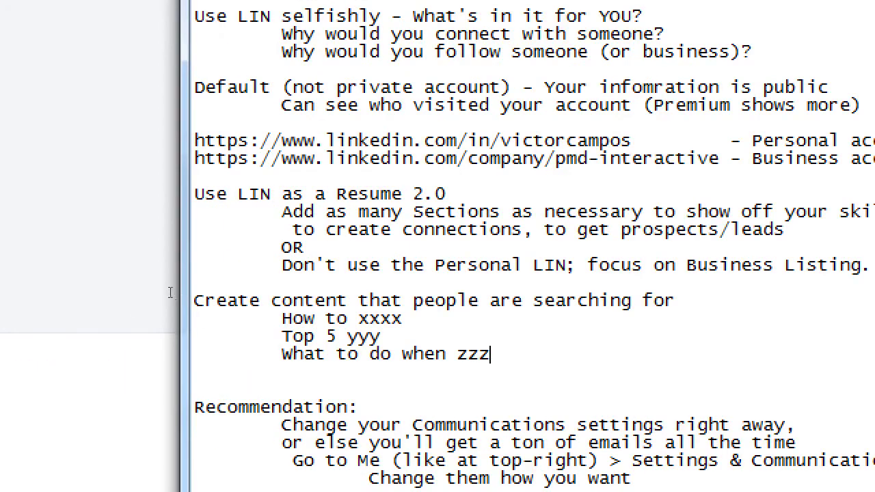
drag(95, 270, 117, 288)
drag(175, 303, 225, 298)
click(224, 298)
key(super+minus)
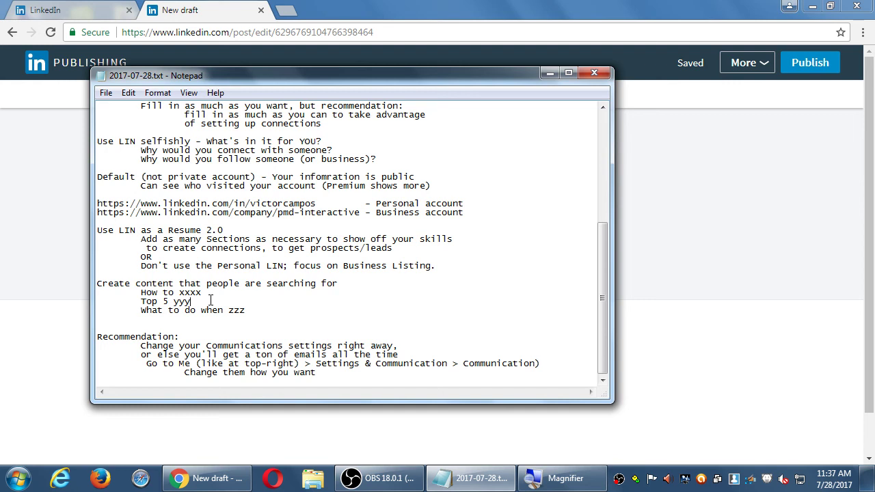
Step: Open vmcink.net in a new Chrome tab and look through its home page down to the recent posts
click(289, 10)
text(vmcink.net)
key(Return)
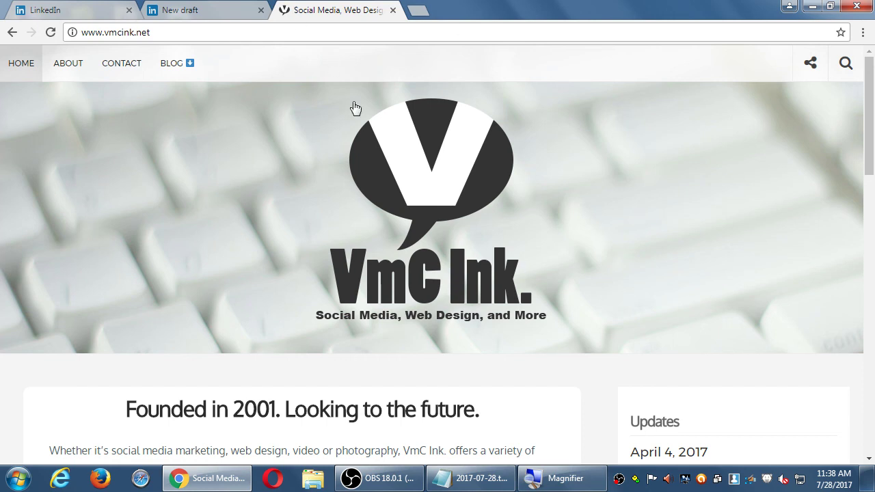
scroll(361, 166, down, 3)
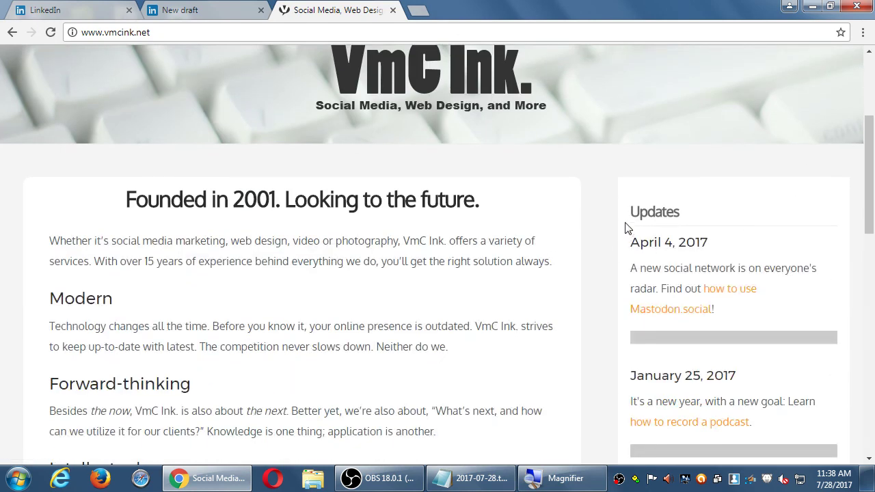
scroll(608, 218, down, 10)
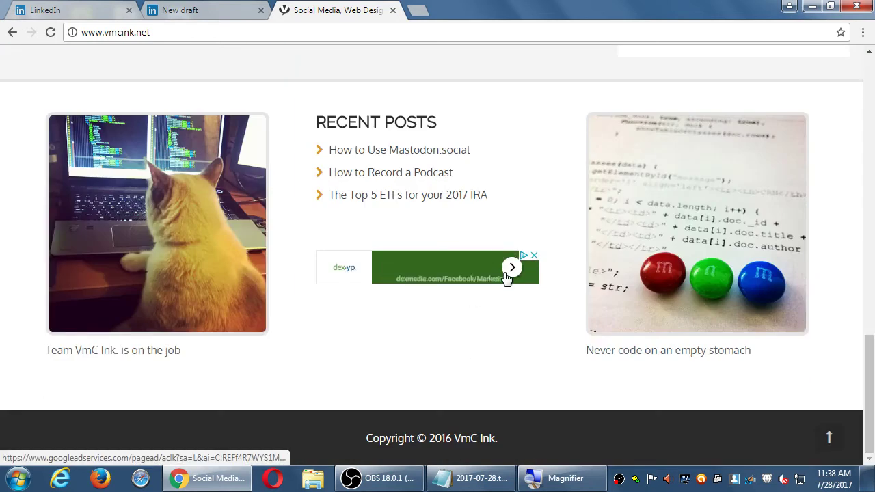
Step: Compare the LinkedIn article draft, the vmcink.net home page and the LinkedIn feed's post composer by switching between them
click(172, 17)
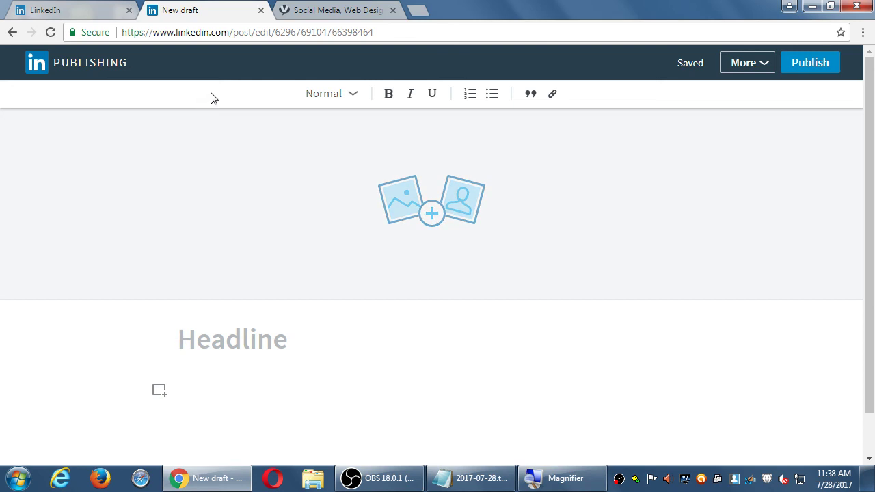
click(316, 12)
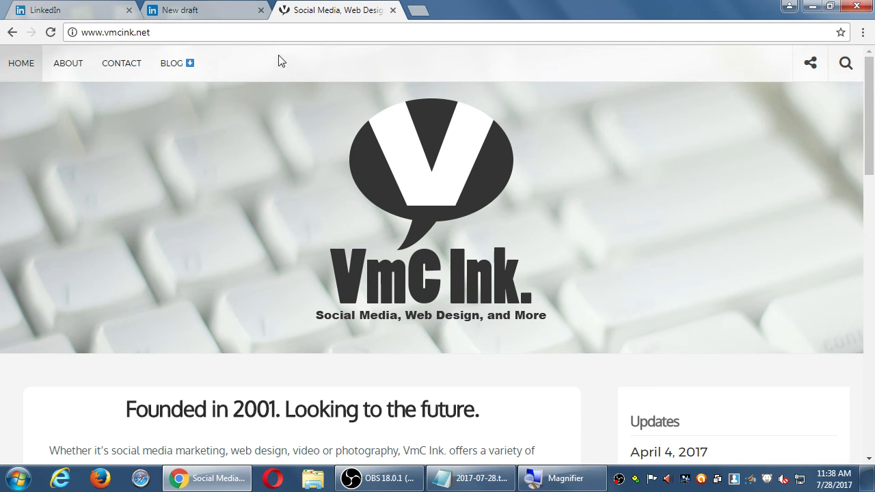
click(281, 32)
click(104, 16)
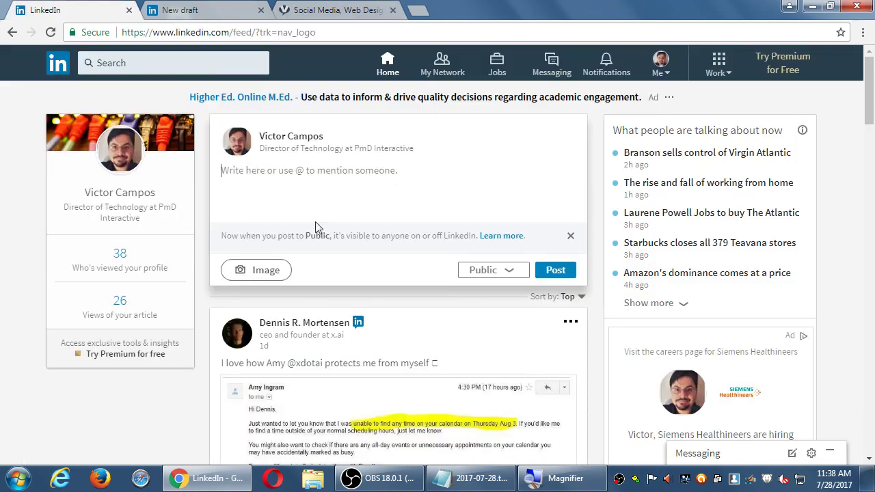
click(224, 10)
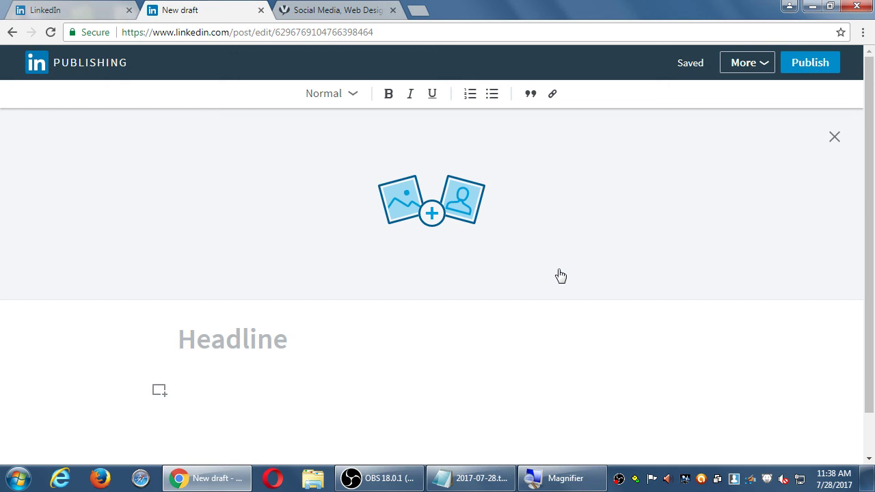
click(357, 9)
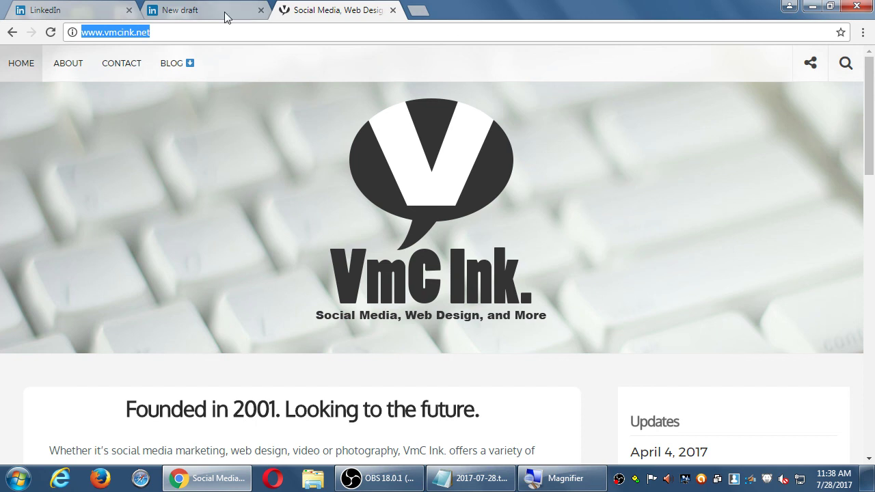
click(187, 12)
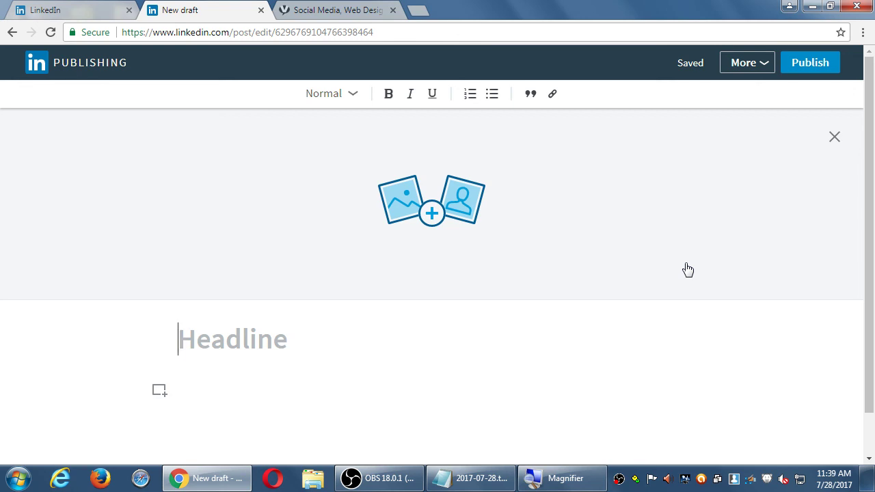
Step: Examine the updates on the vmcink.net home page, collapse the LinkedIn feed's post composer, and reload the website
click(360, 9)
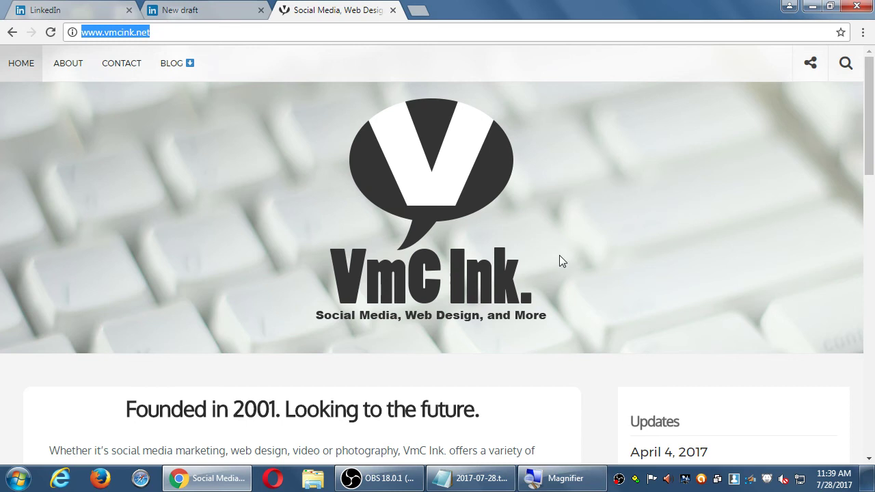
scroll(558, 256, down, 5)
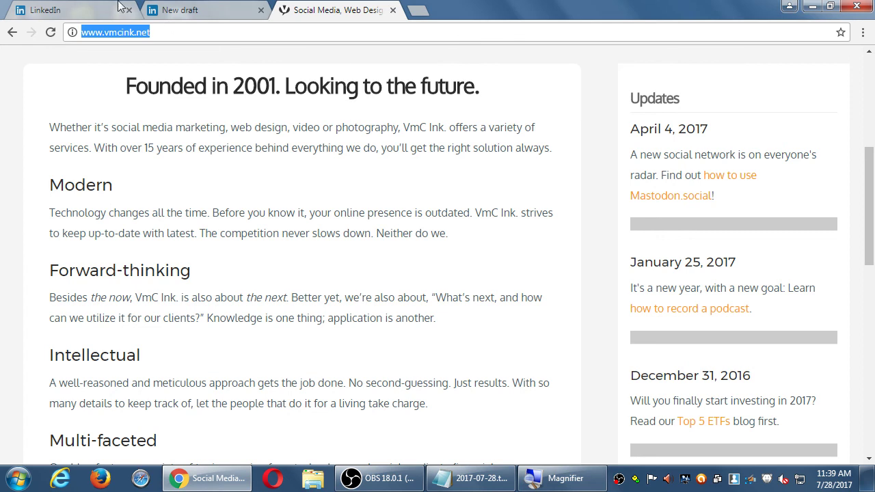
click(71, 14)
click(196, 174)
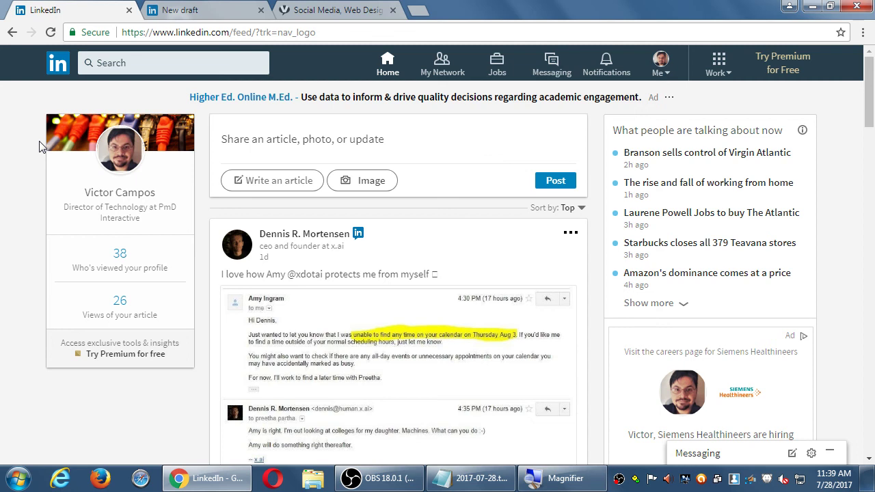
click(301, 14)
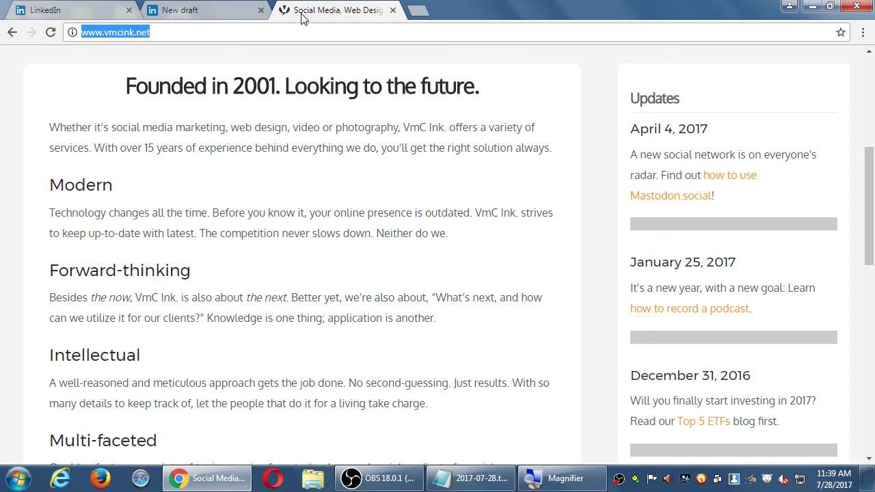
scroll(706, 176, down, 2)
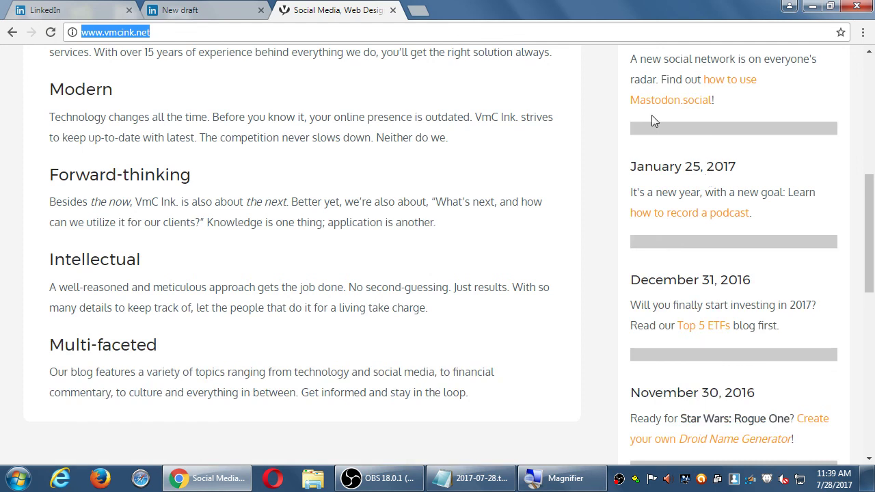
key(Return)
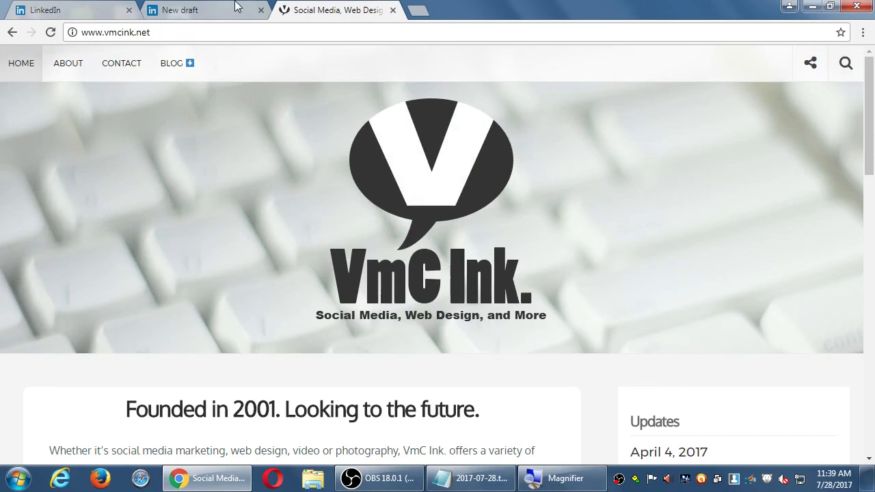